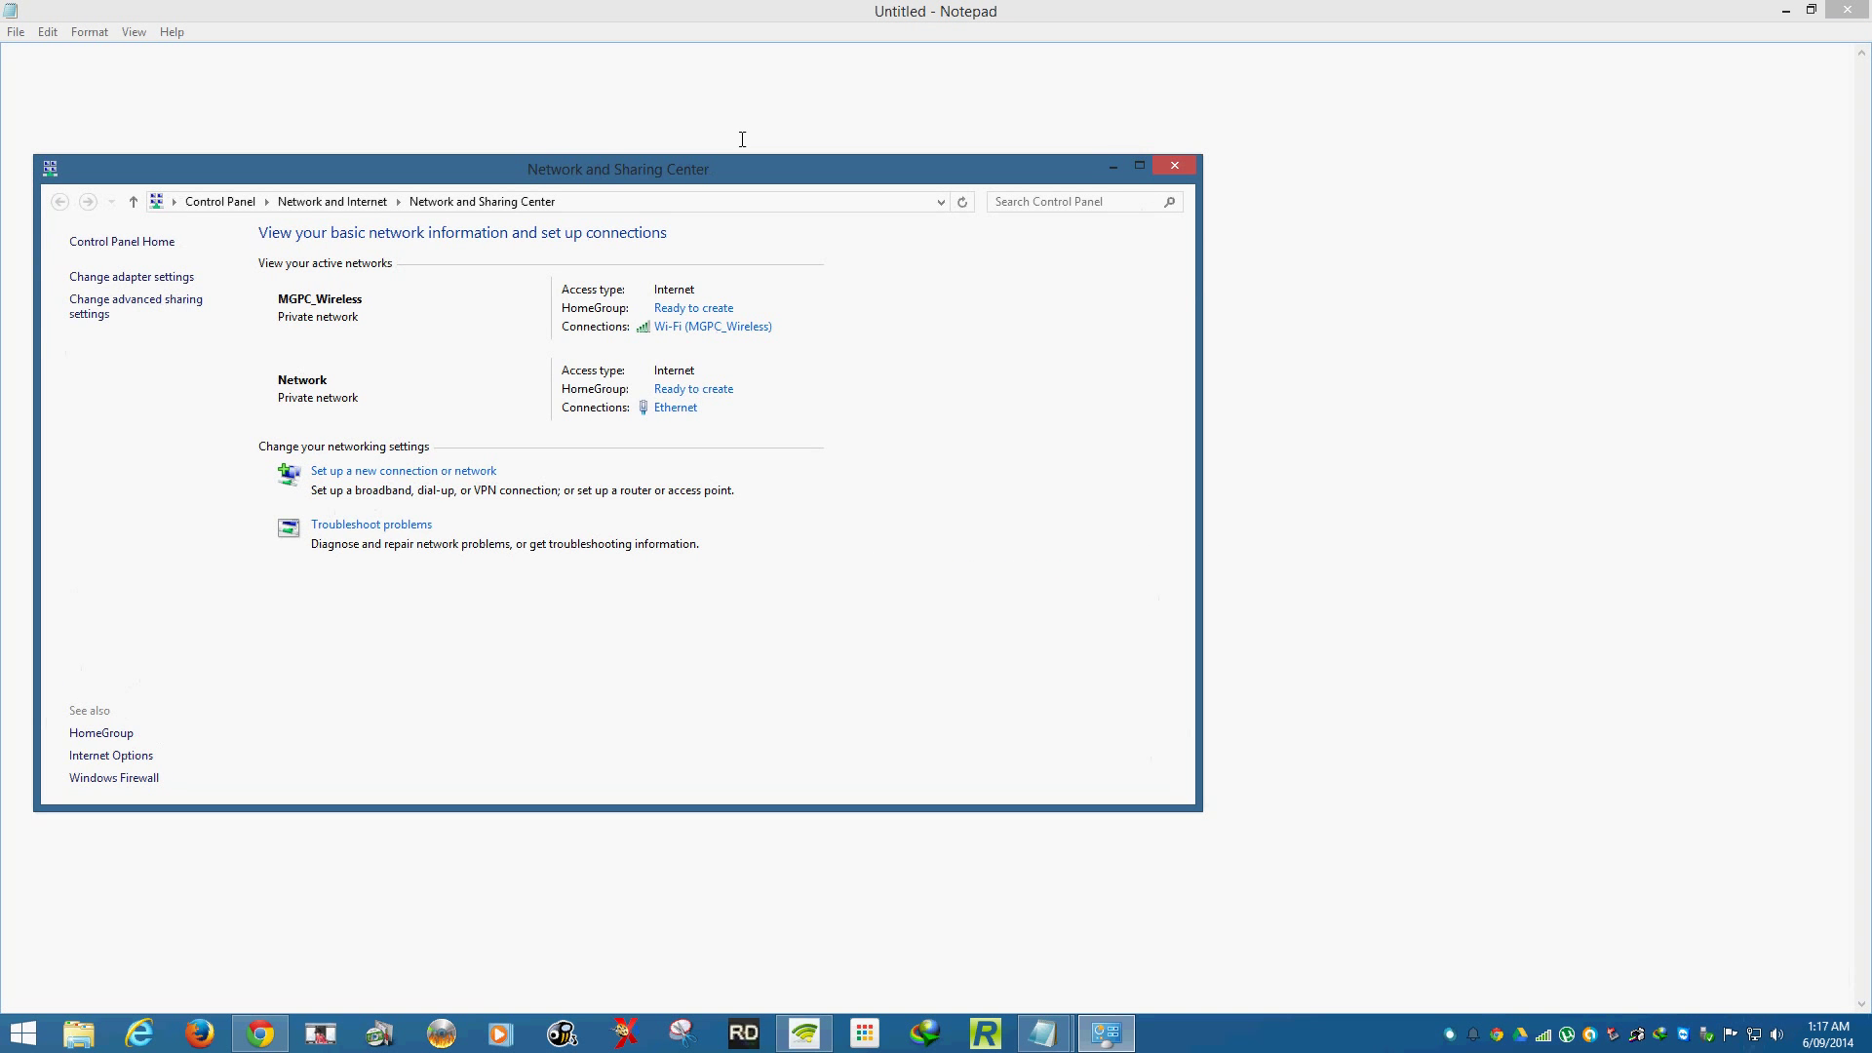
# Move Network and Sharing Center aside and show the adapters list: Ethernet, VirtualBox Host-Only, Wi-Fi.
pyautogui.moveTo(735, 175); pyautogui.dragTo(1140, 211)
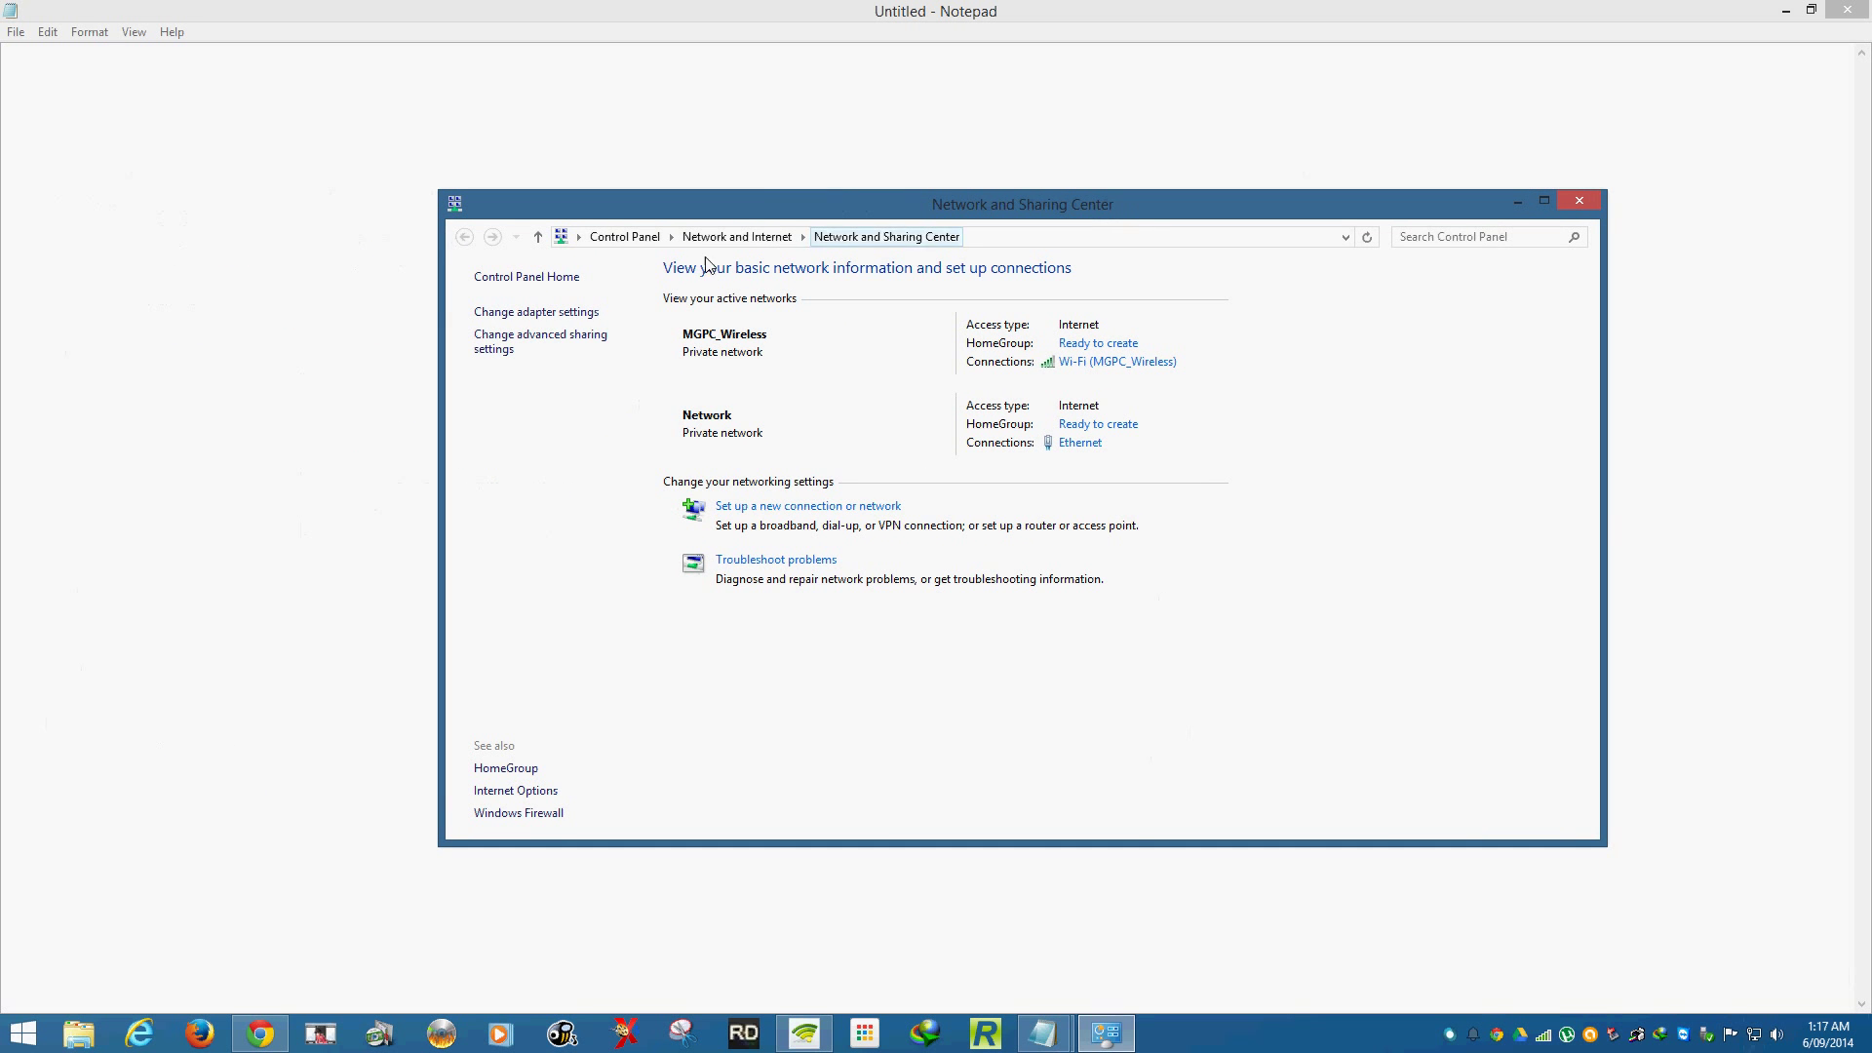
pyautogui.click(547, 314)
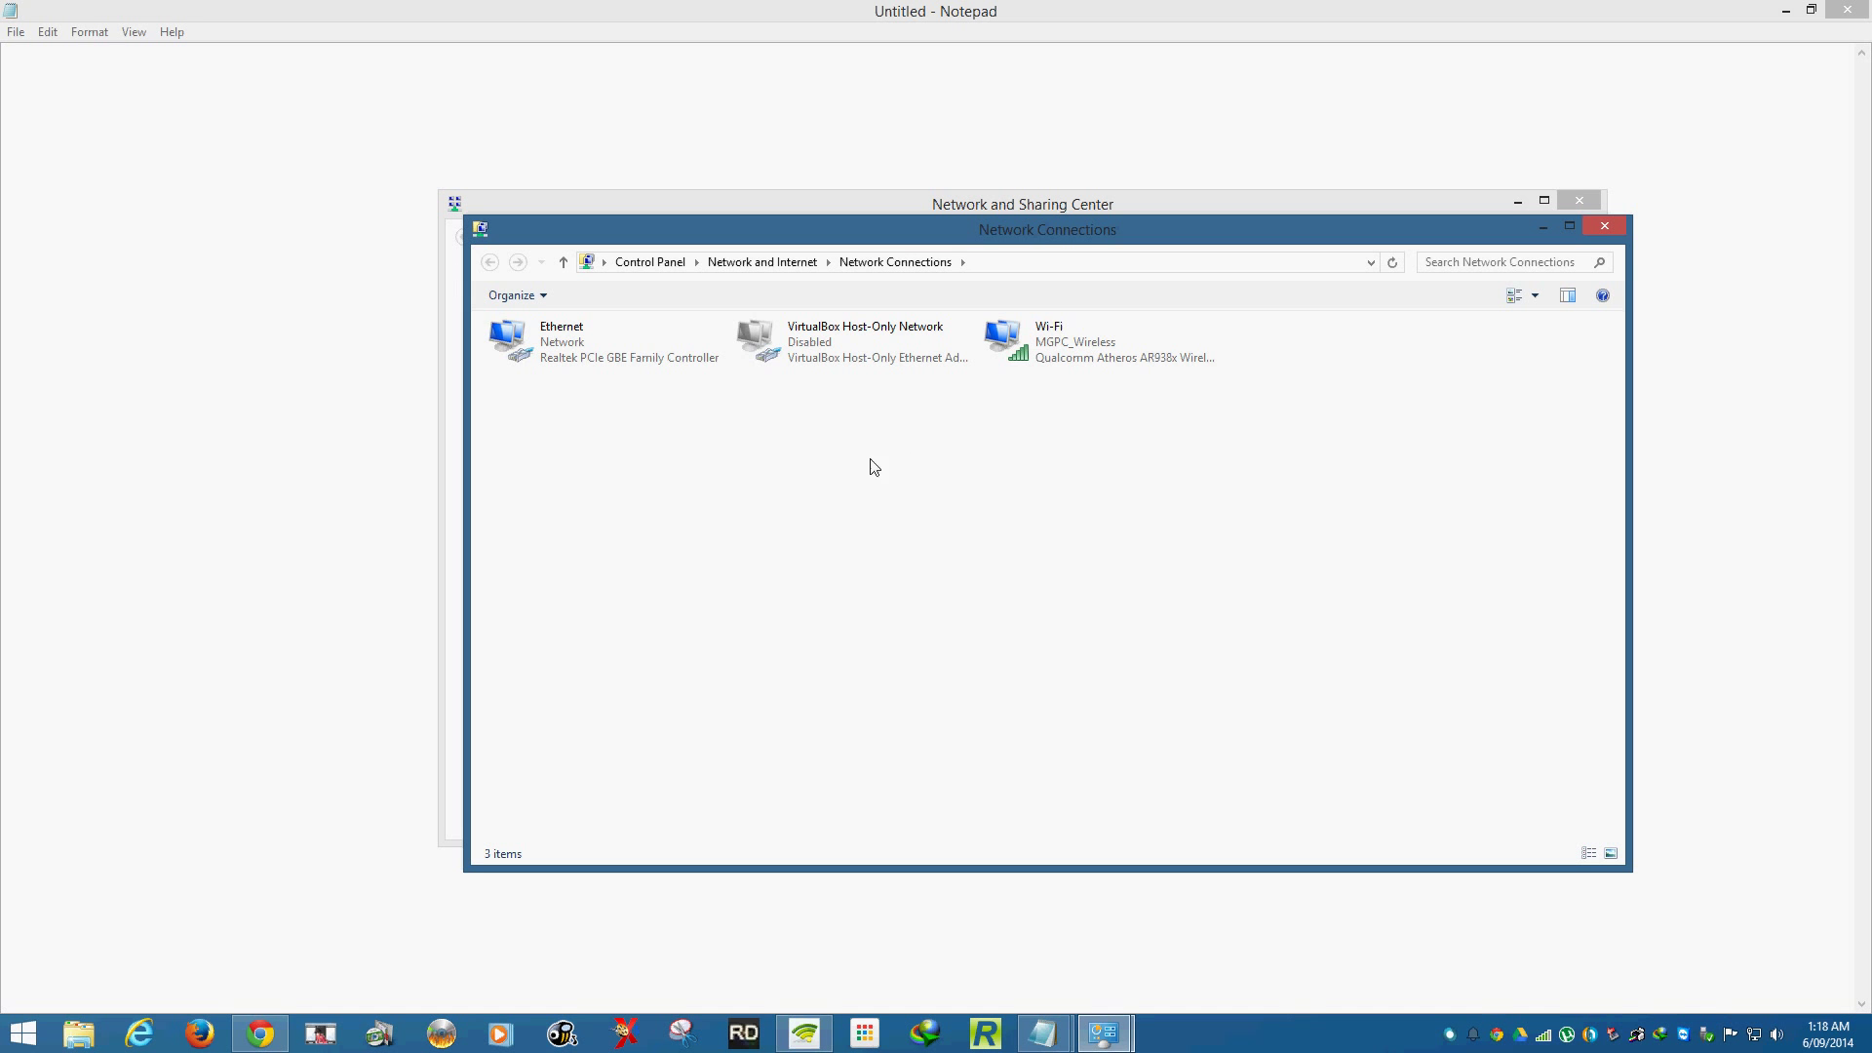
# In the Wi-Fi properties' Sharing settings, leave Internet Connection Sharing unchecked and confirm with OK.
pyautogui.rightClick(1077, 361)
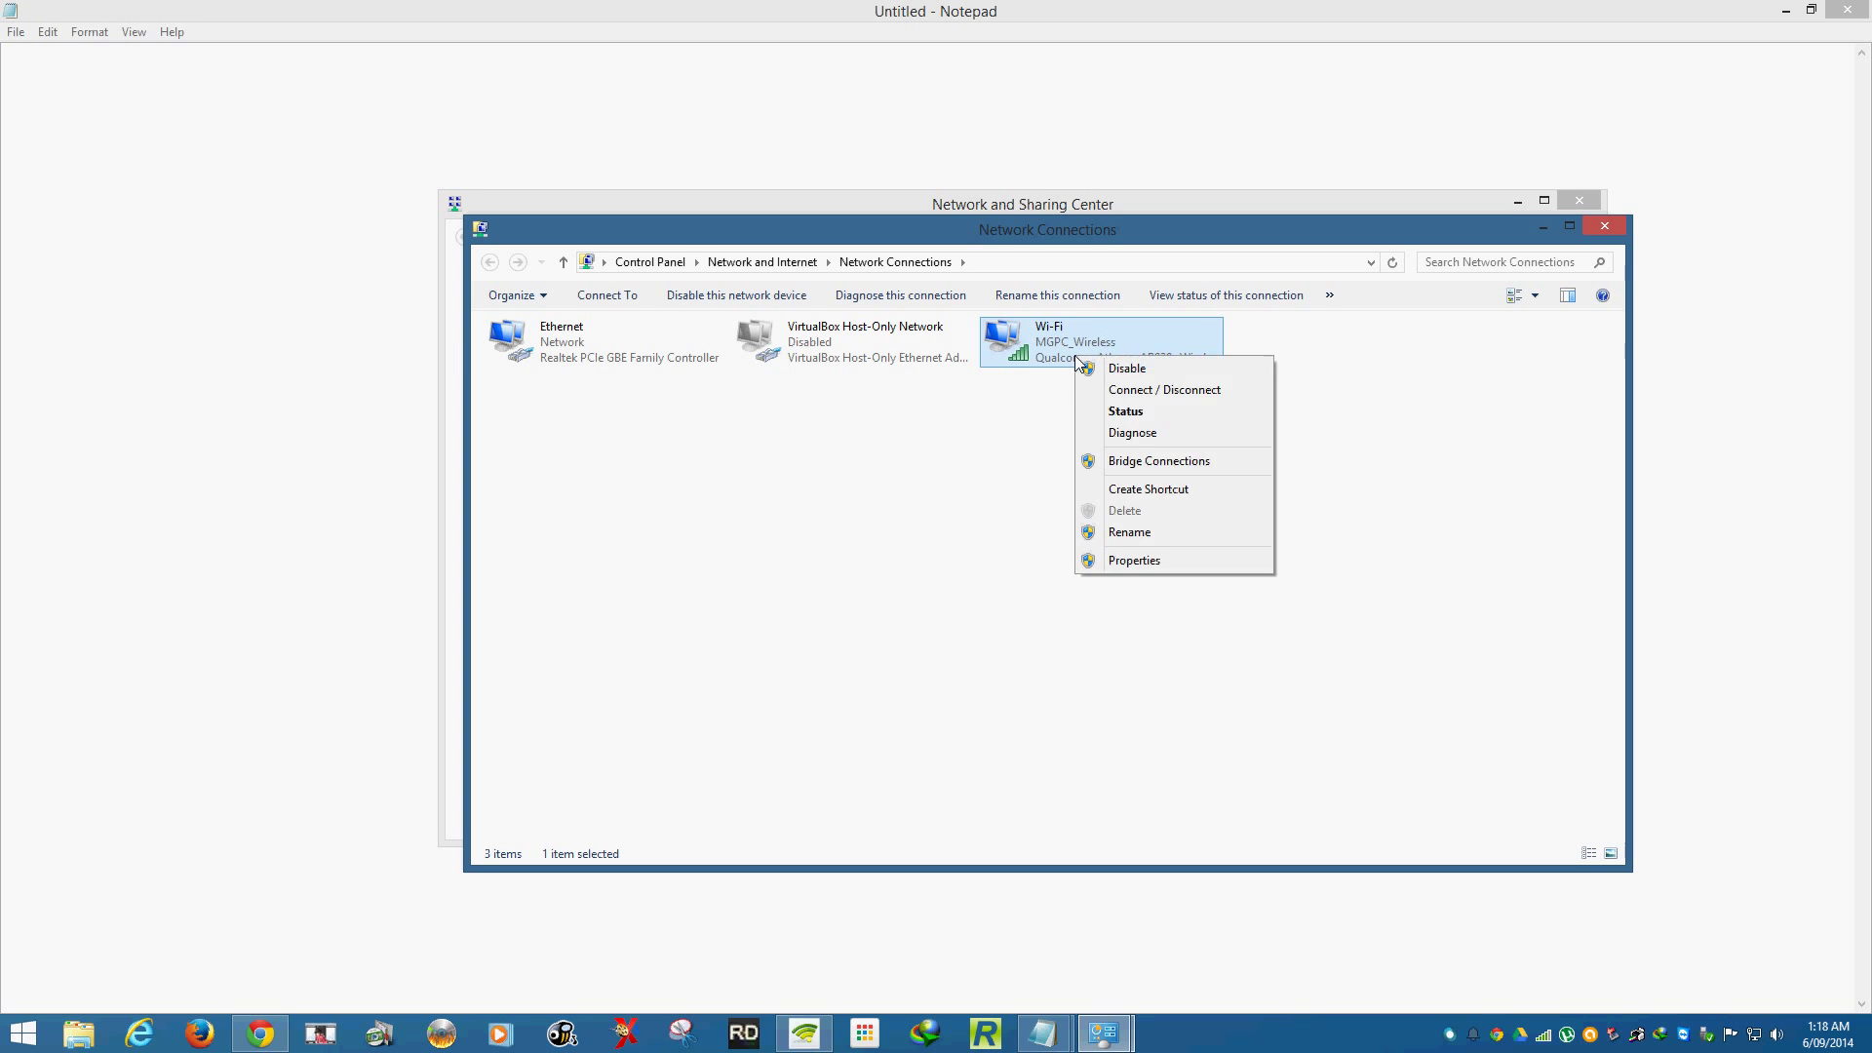
pyautogui.click(1111, 562)
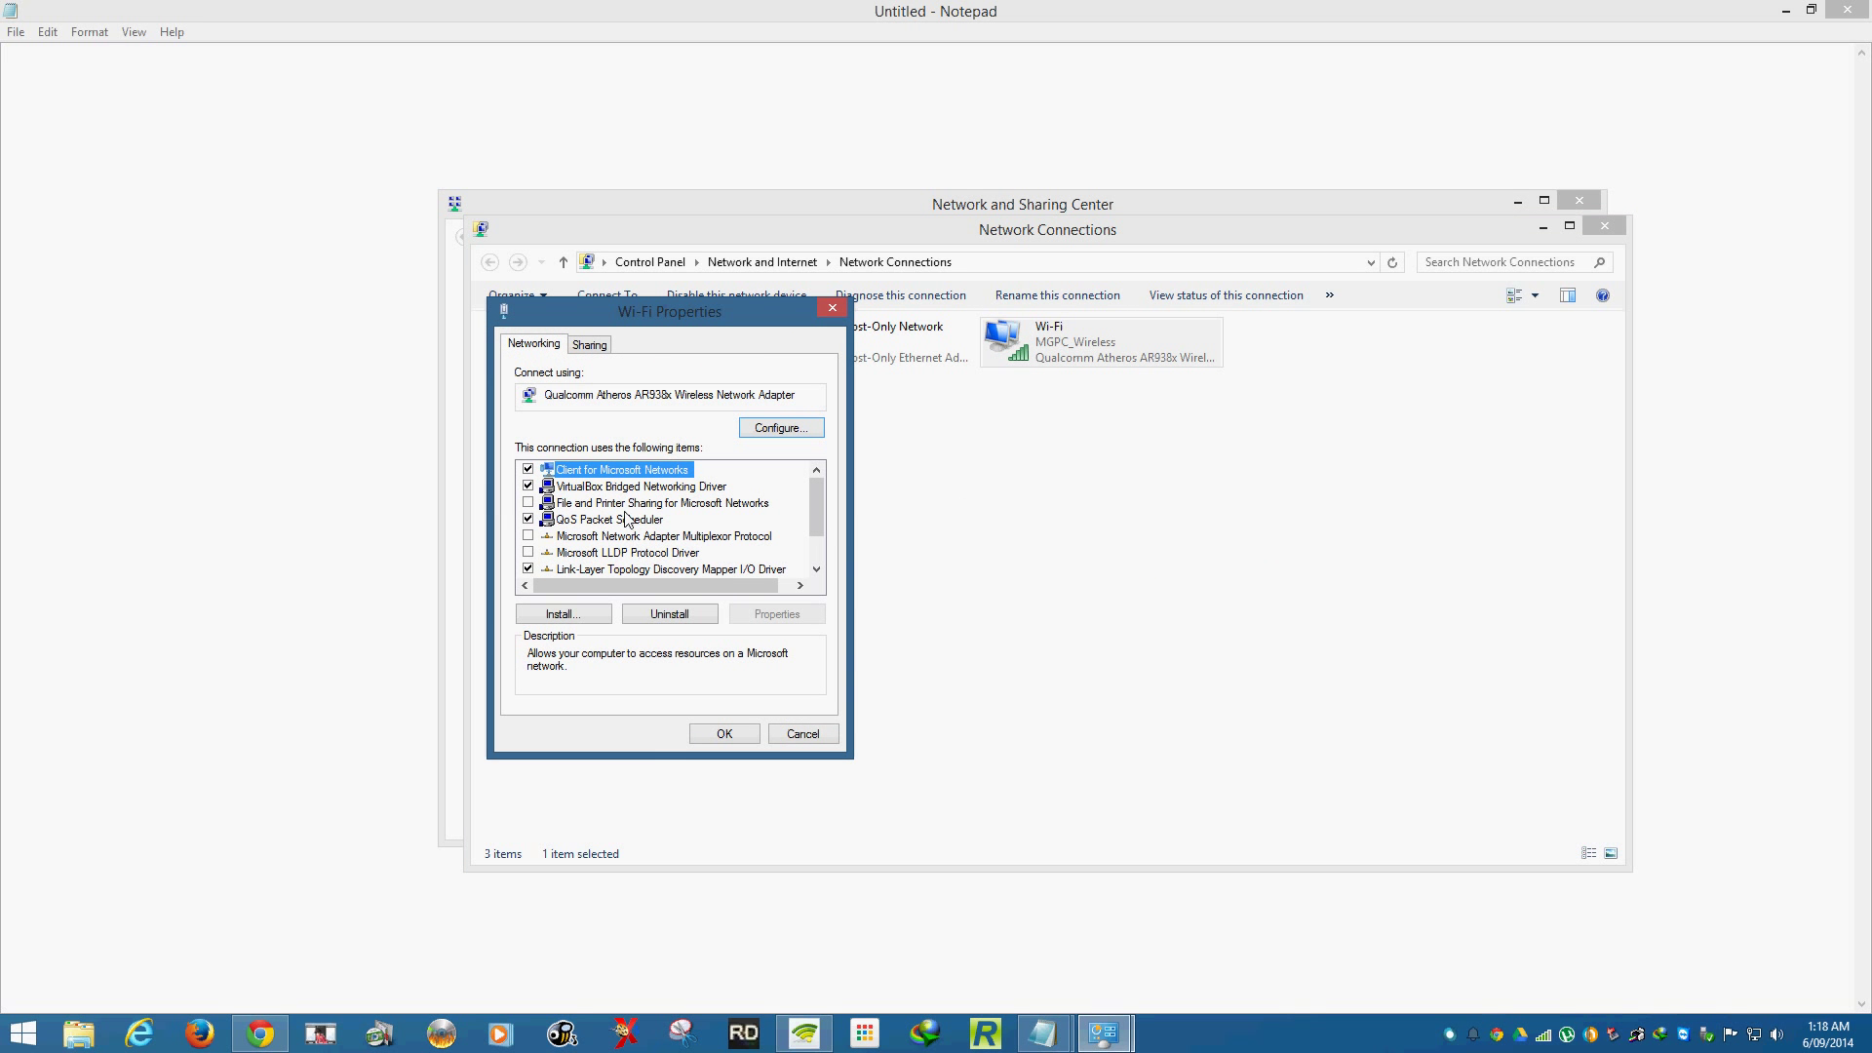
pyautogui.scroll(-1, 627, 518)
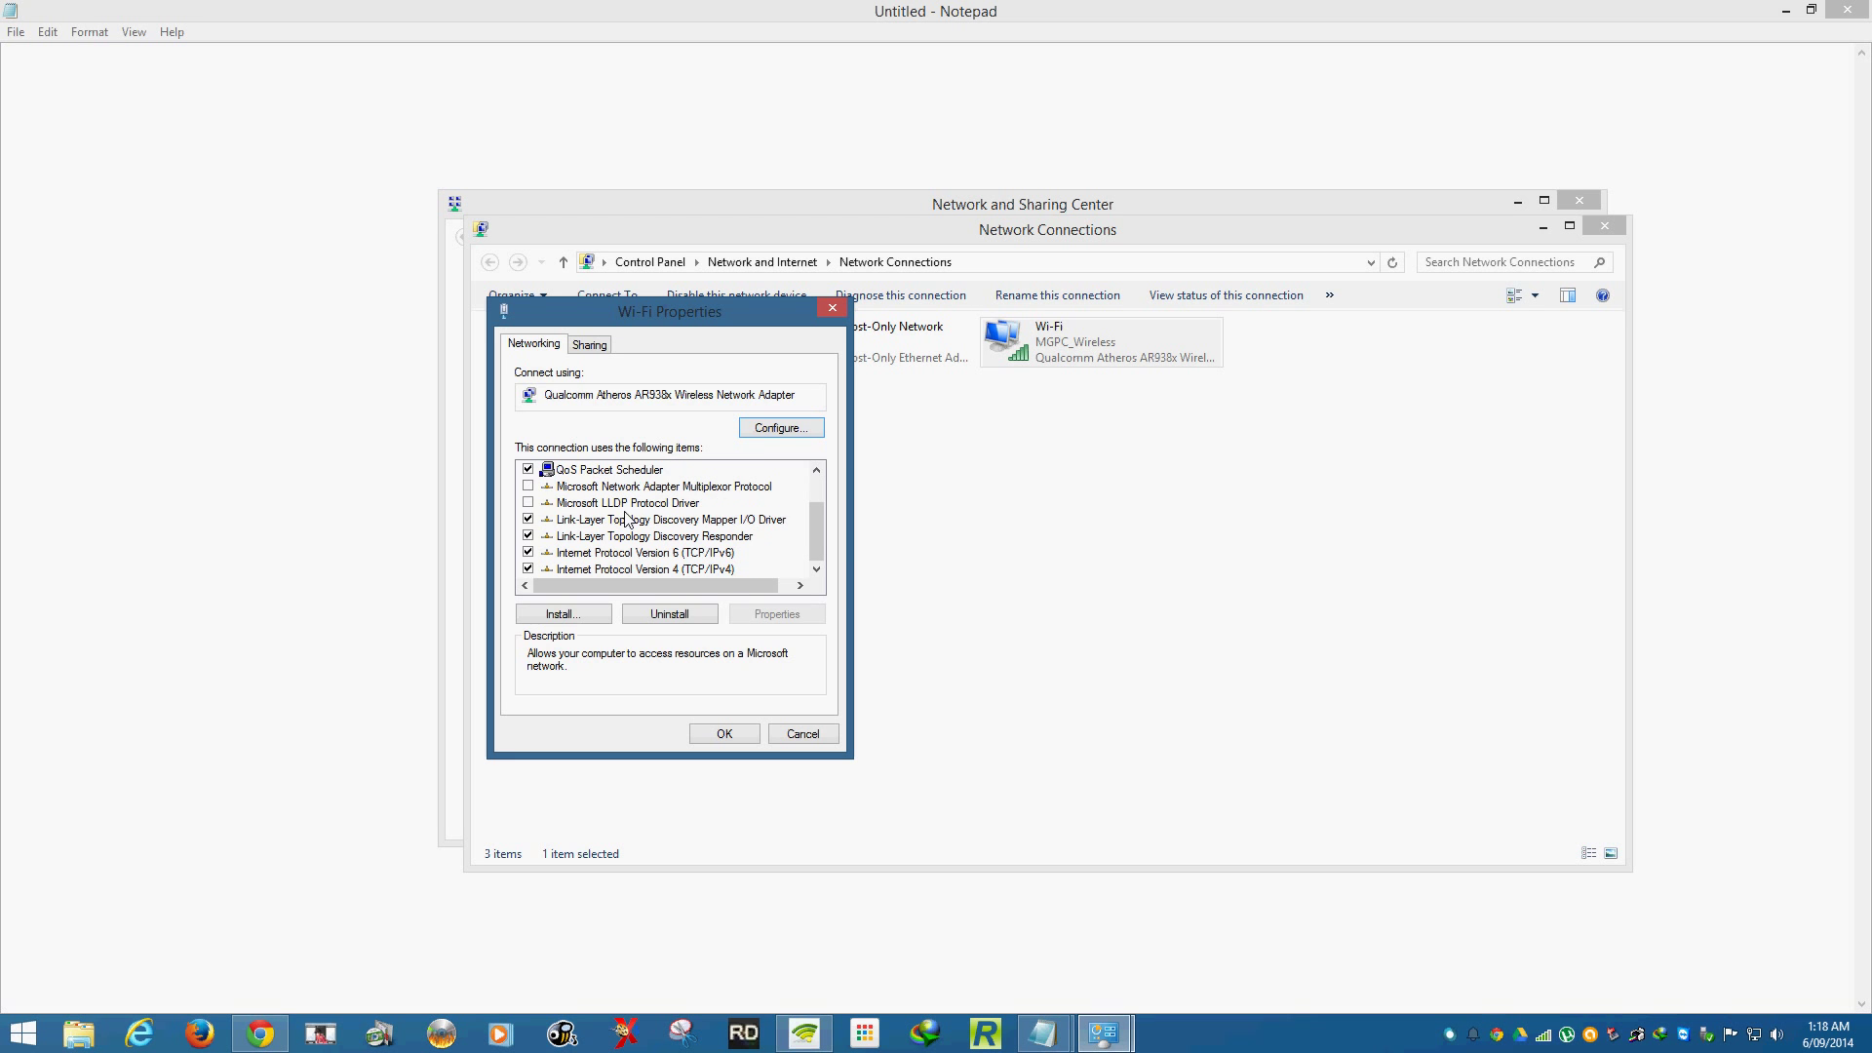
pyautogui.click(590, 346)
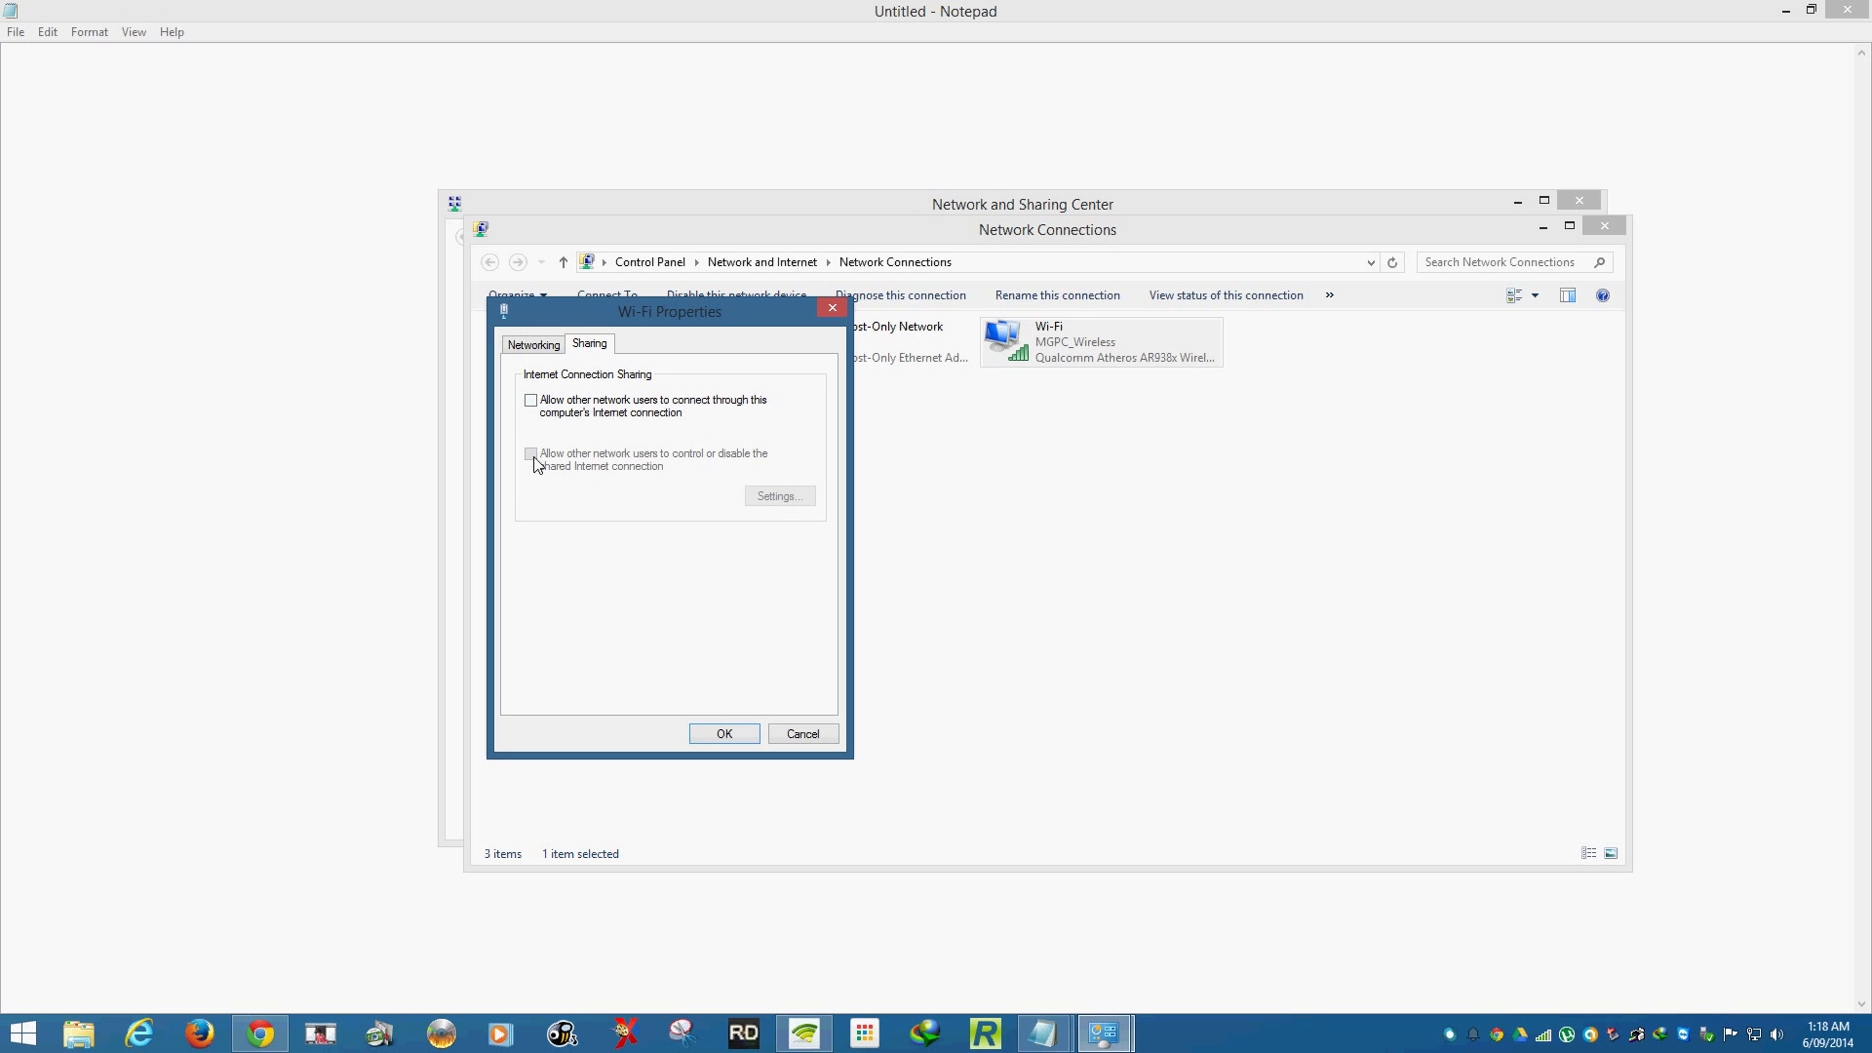
pyautogui.click(531, 402)
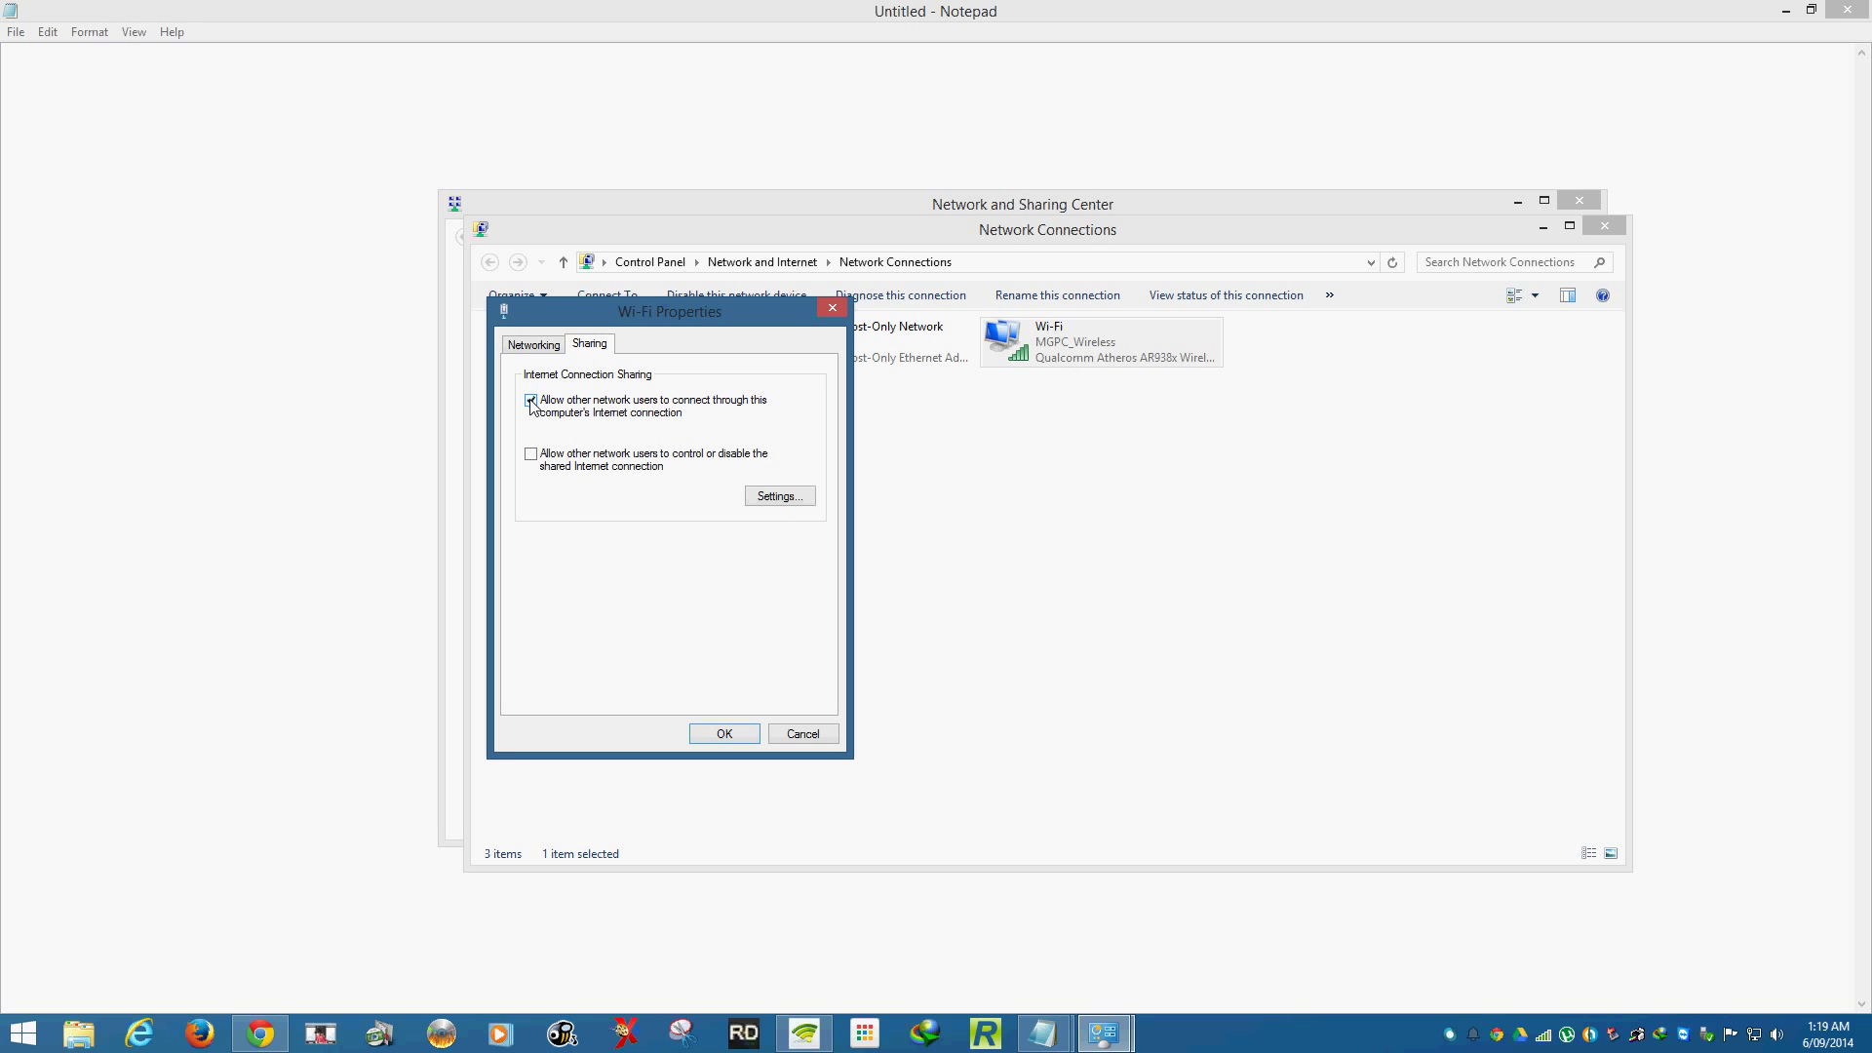
pyautogui.click(531, 455)
pyautogui.click(532, 403)
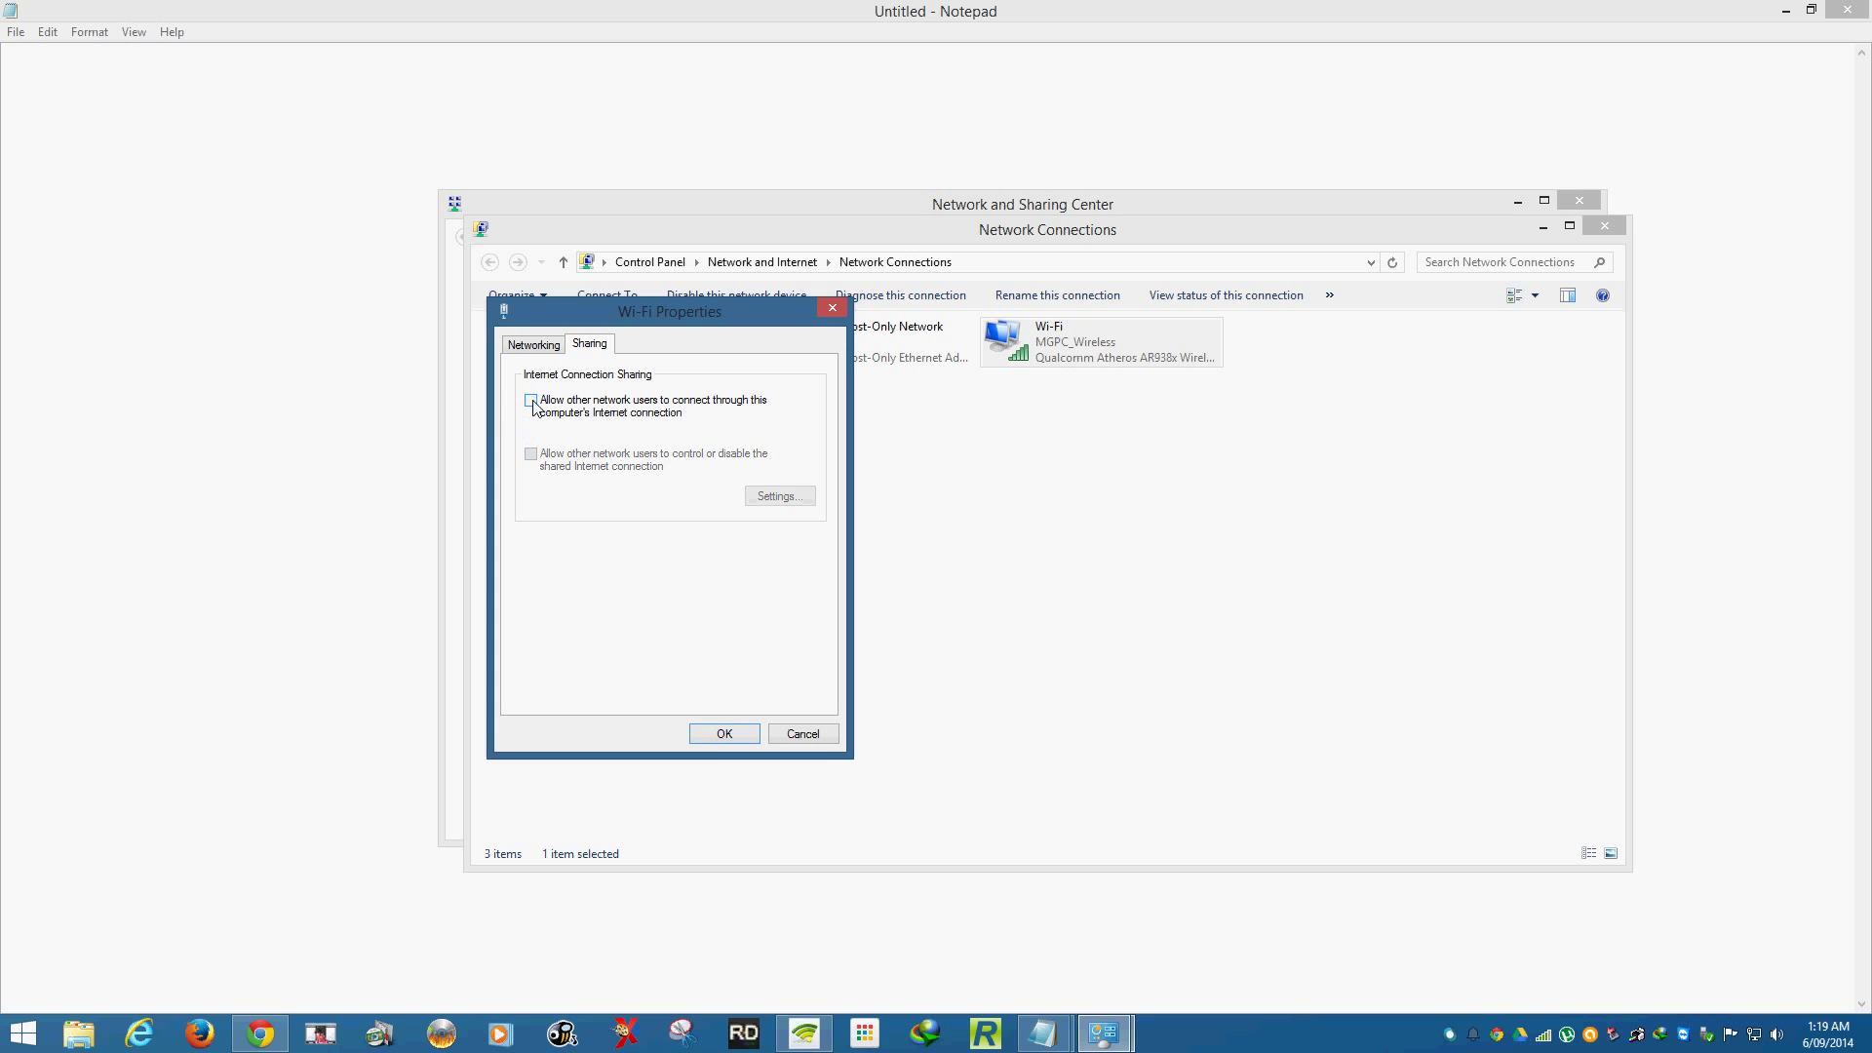
pyautogui.click(721, 734)
pyautogui.click(922, 555)
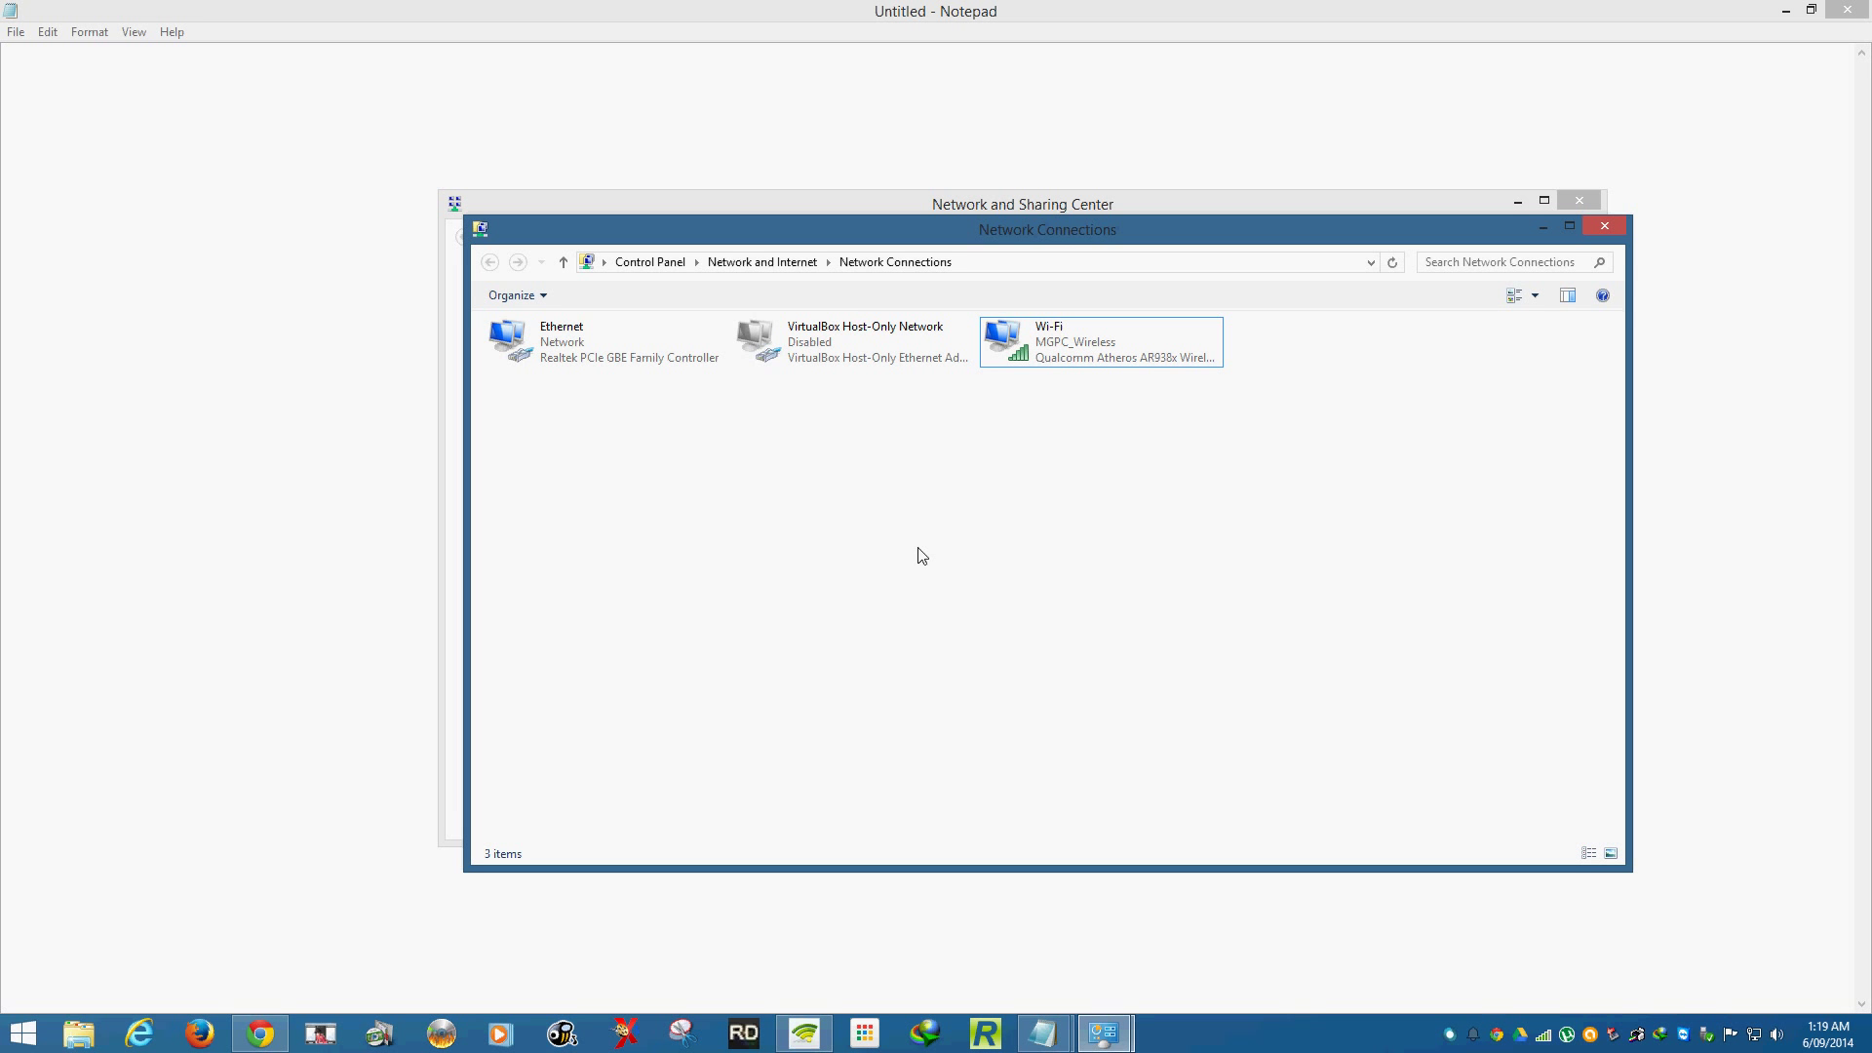
pyautogui.doubleClick(1055, 355)
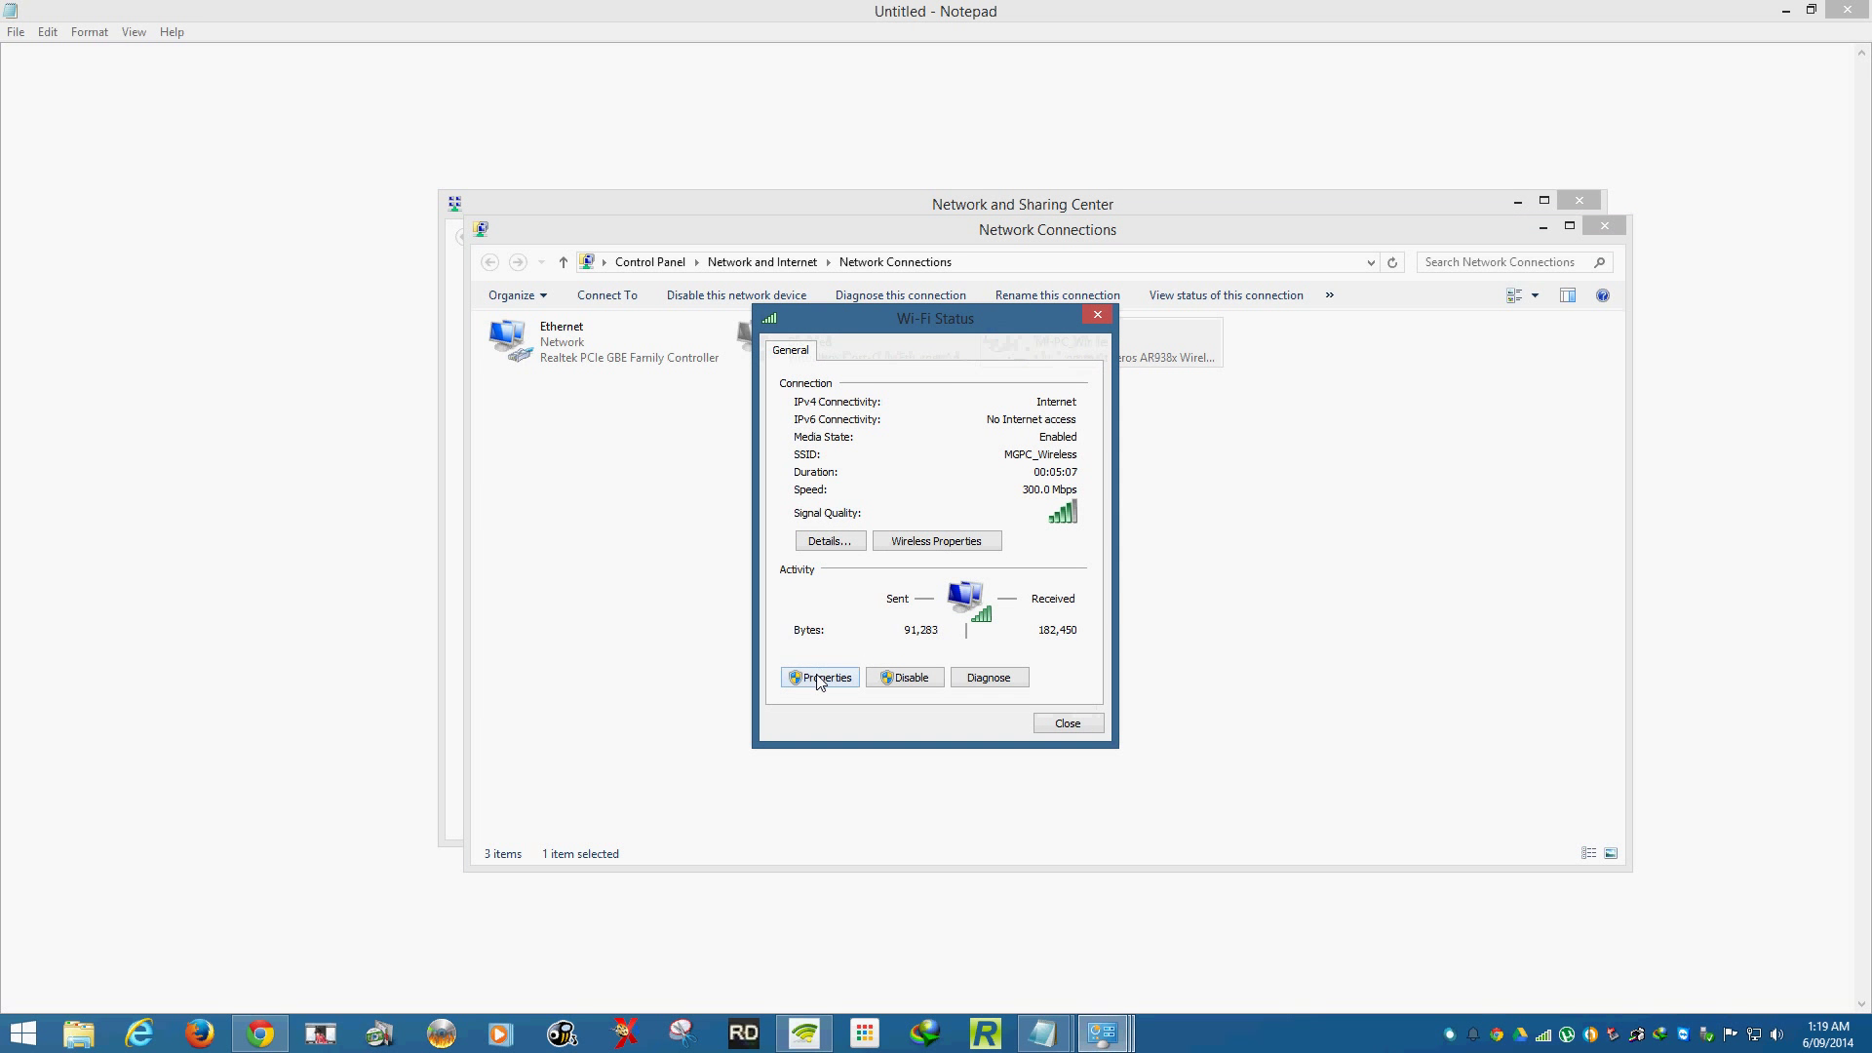
pyautogui.click(821, 677)
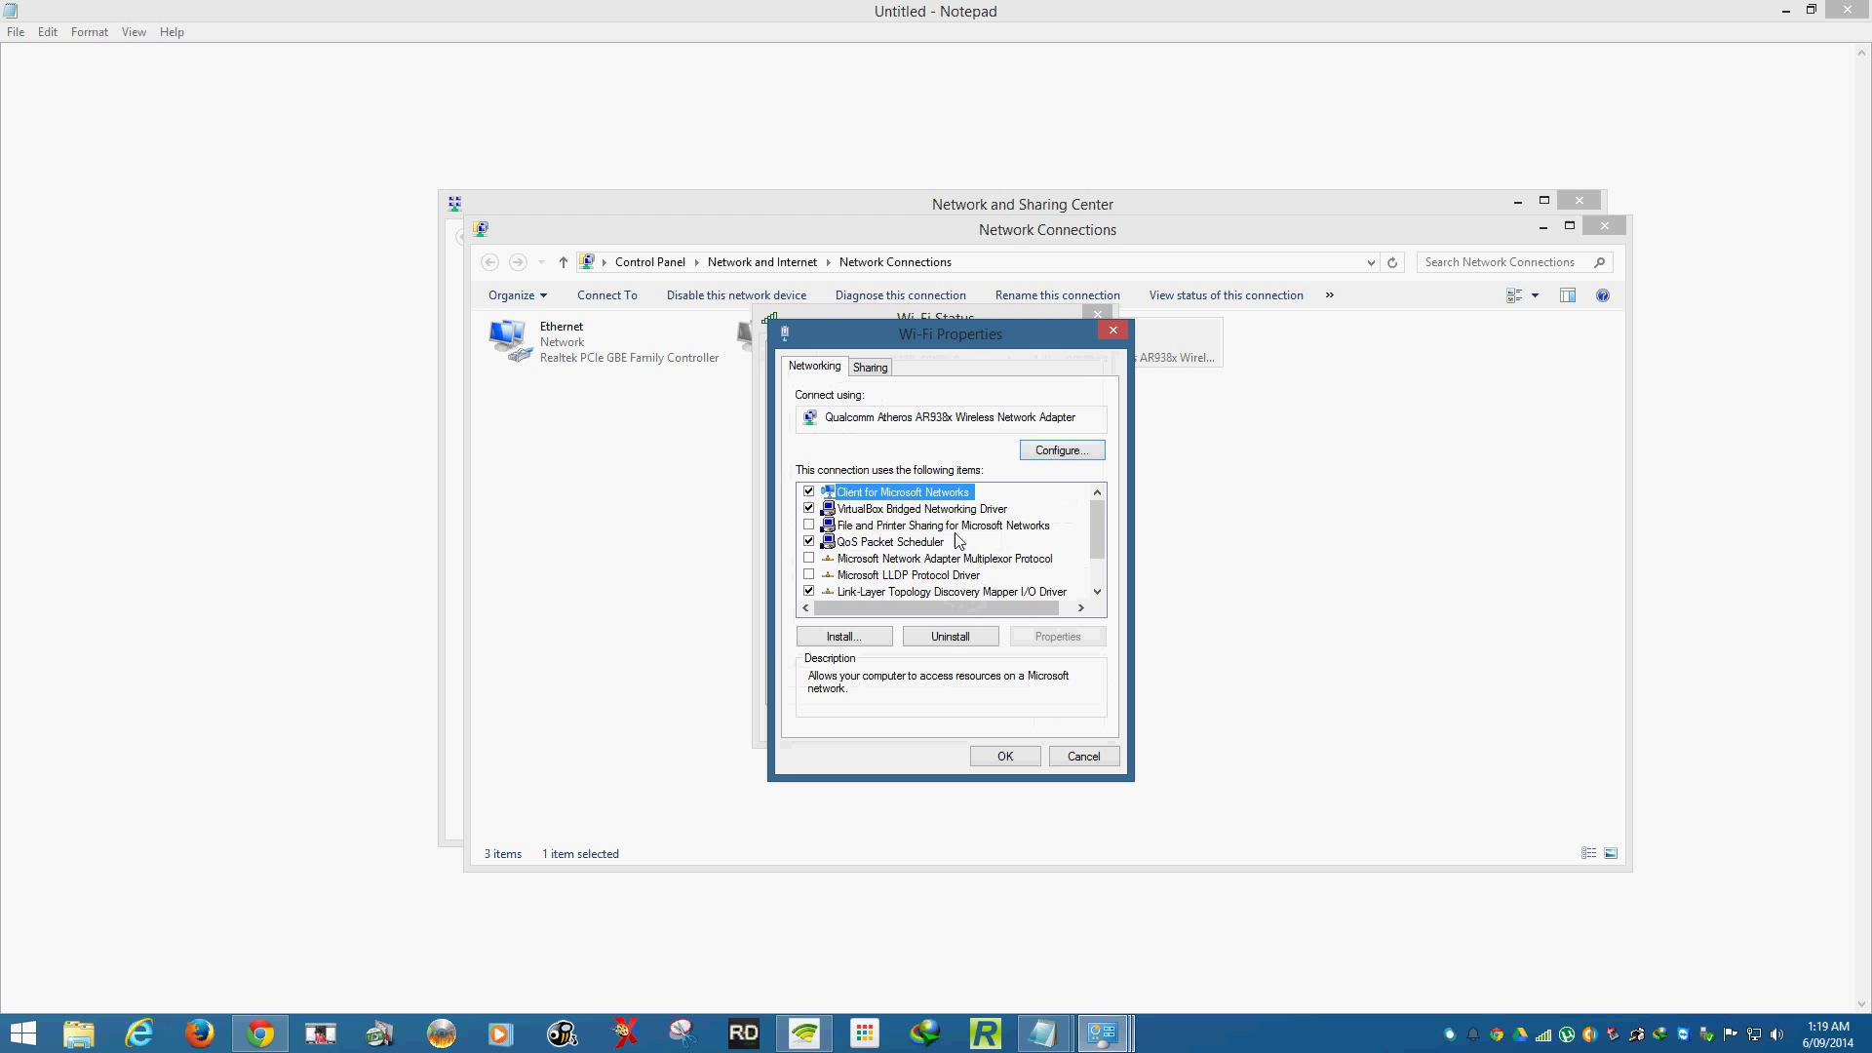
pyautogui.scroll(-1, 959, 538)
pyautogui.click(961, 592)
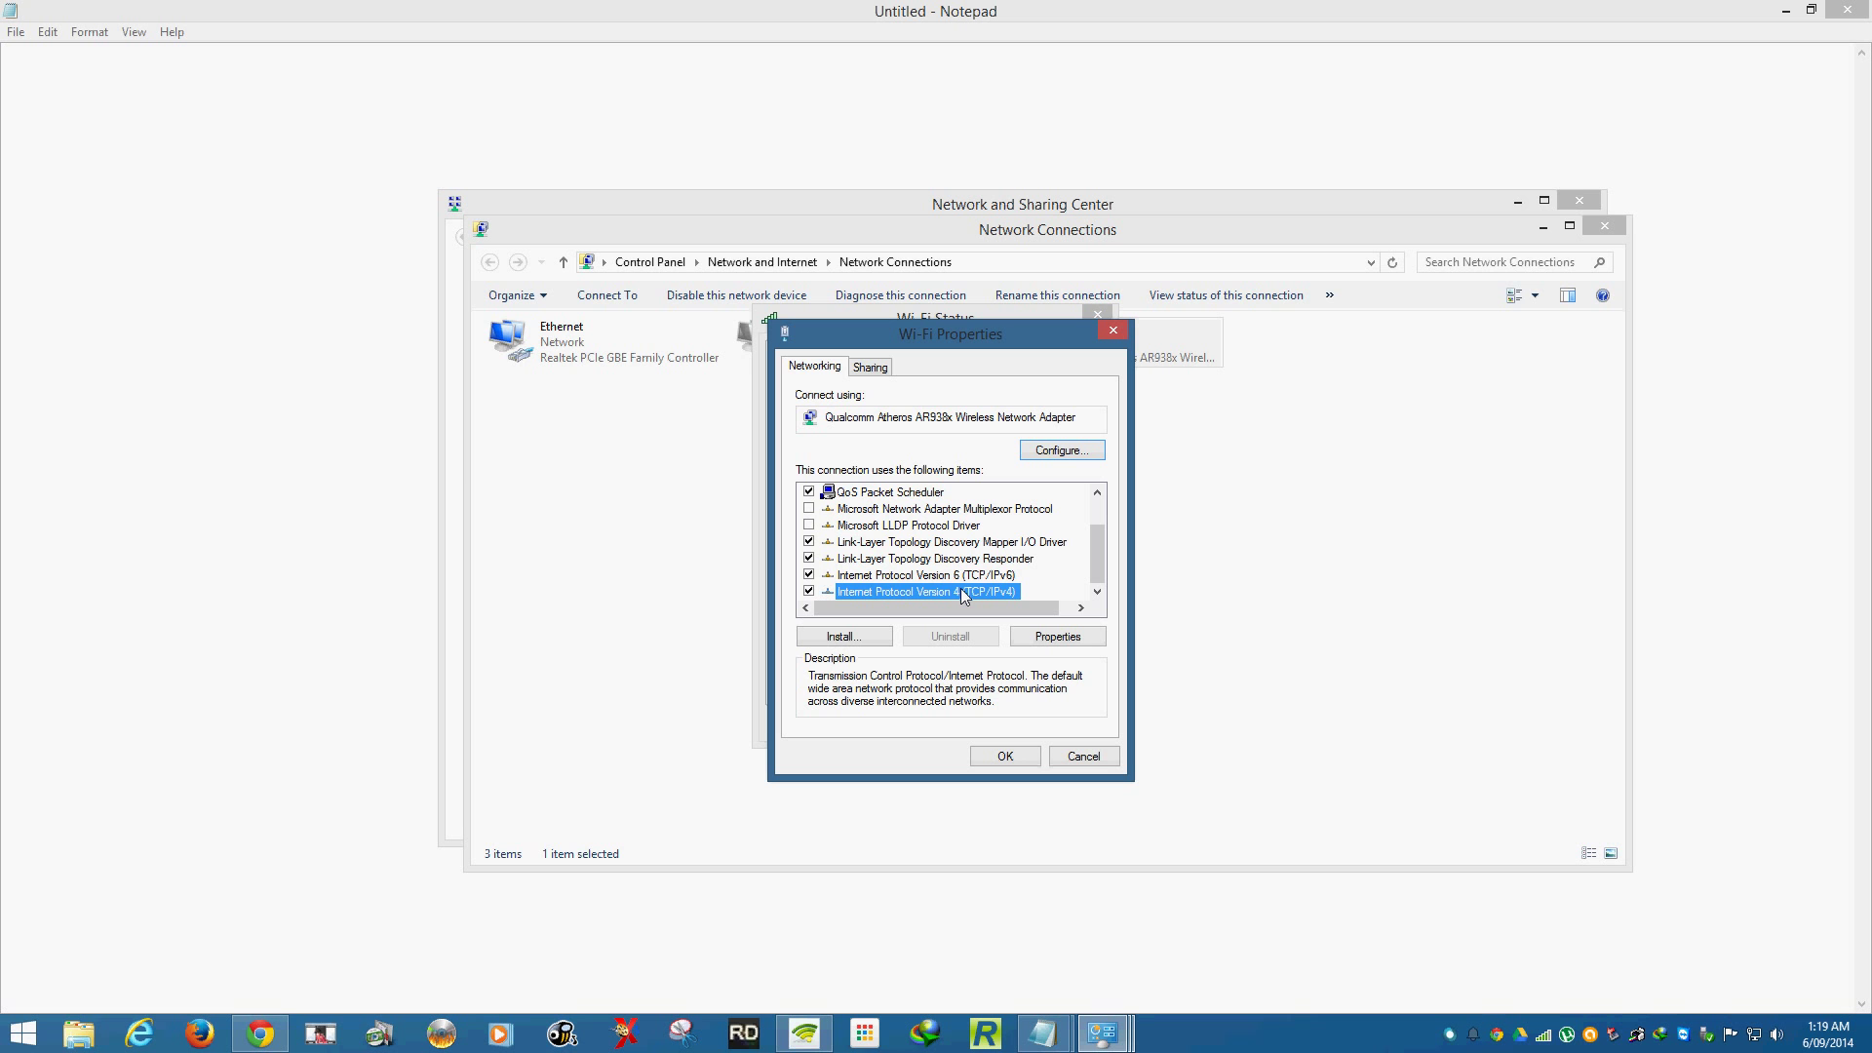
pyautogui.click(1039, 638)
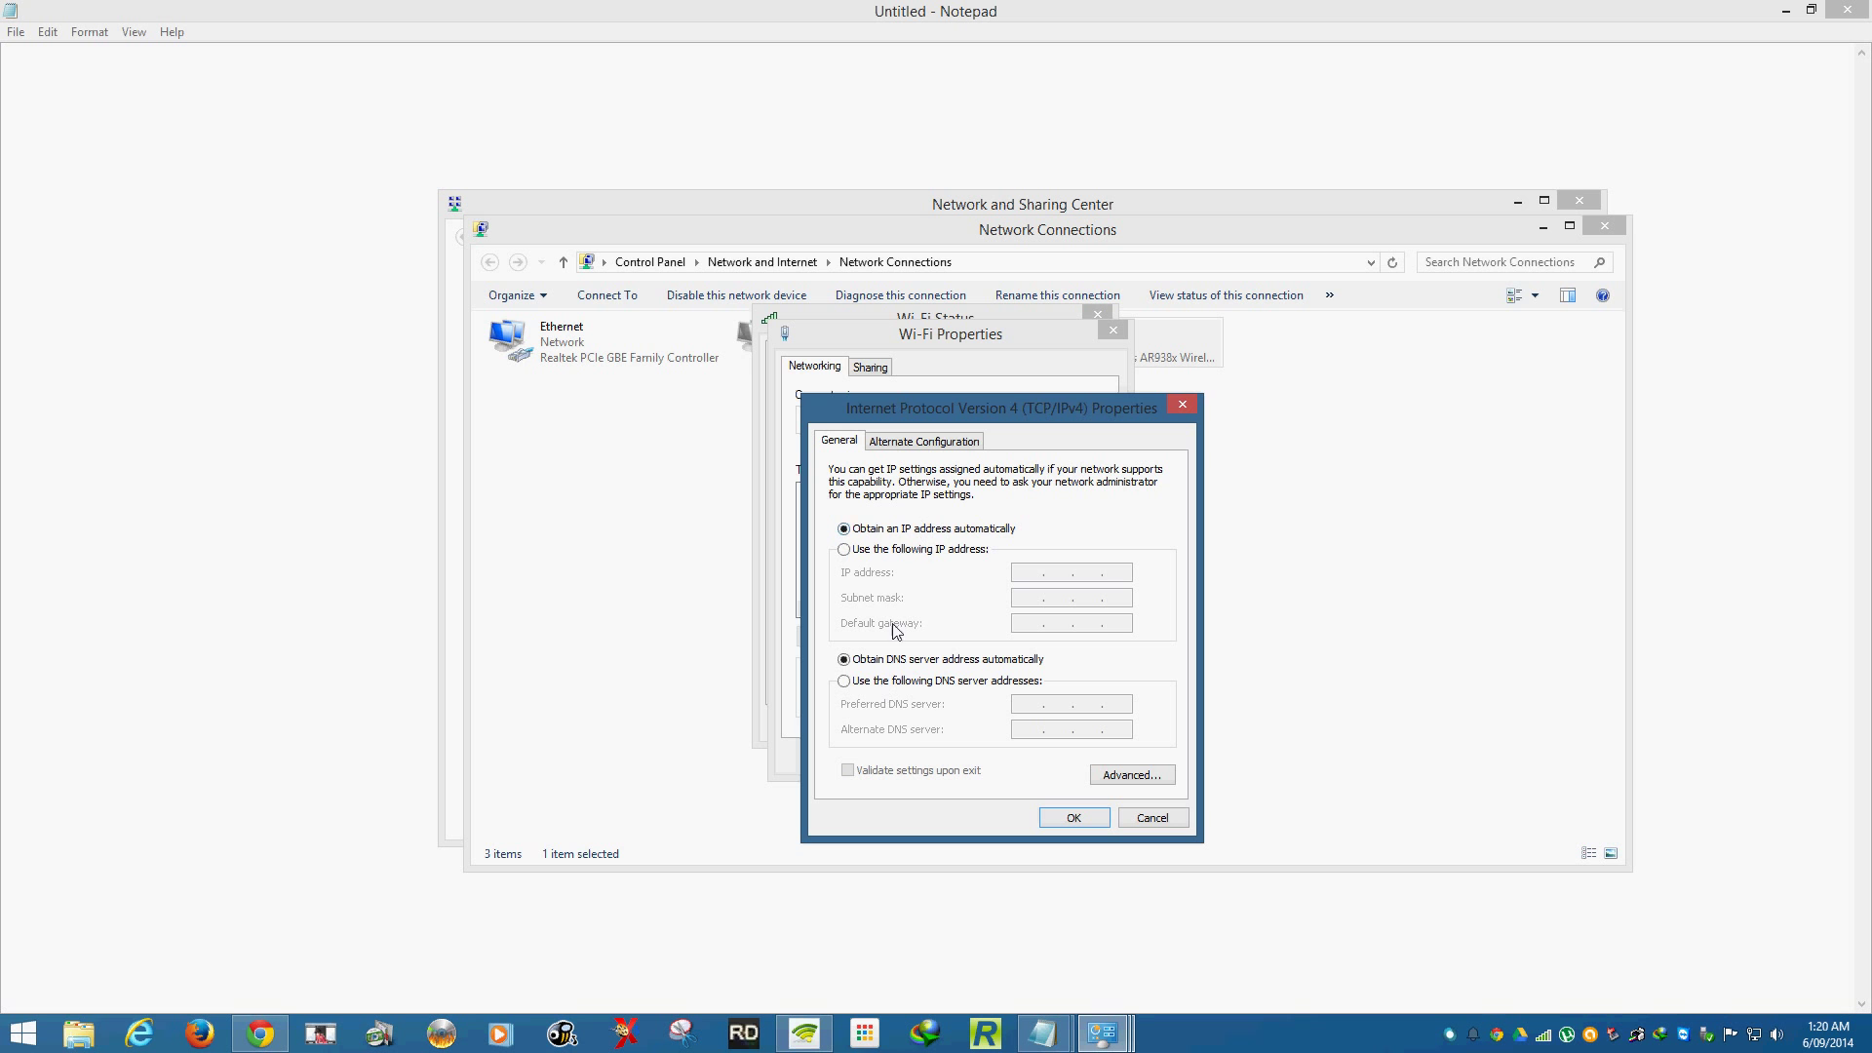
pyautogui.click(1071, 819)
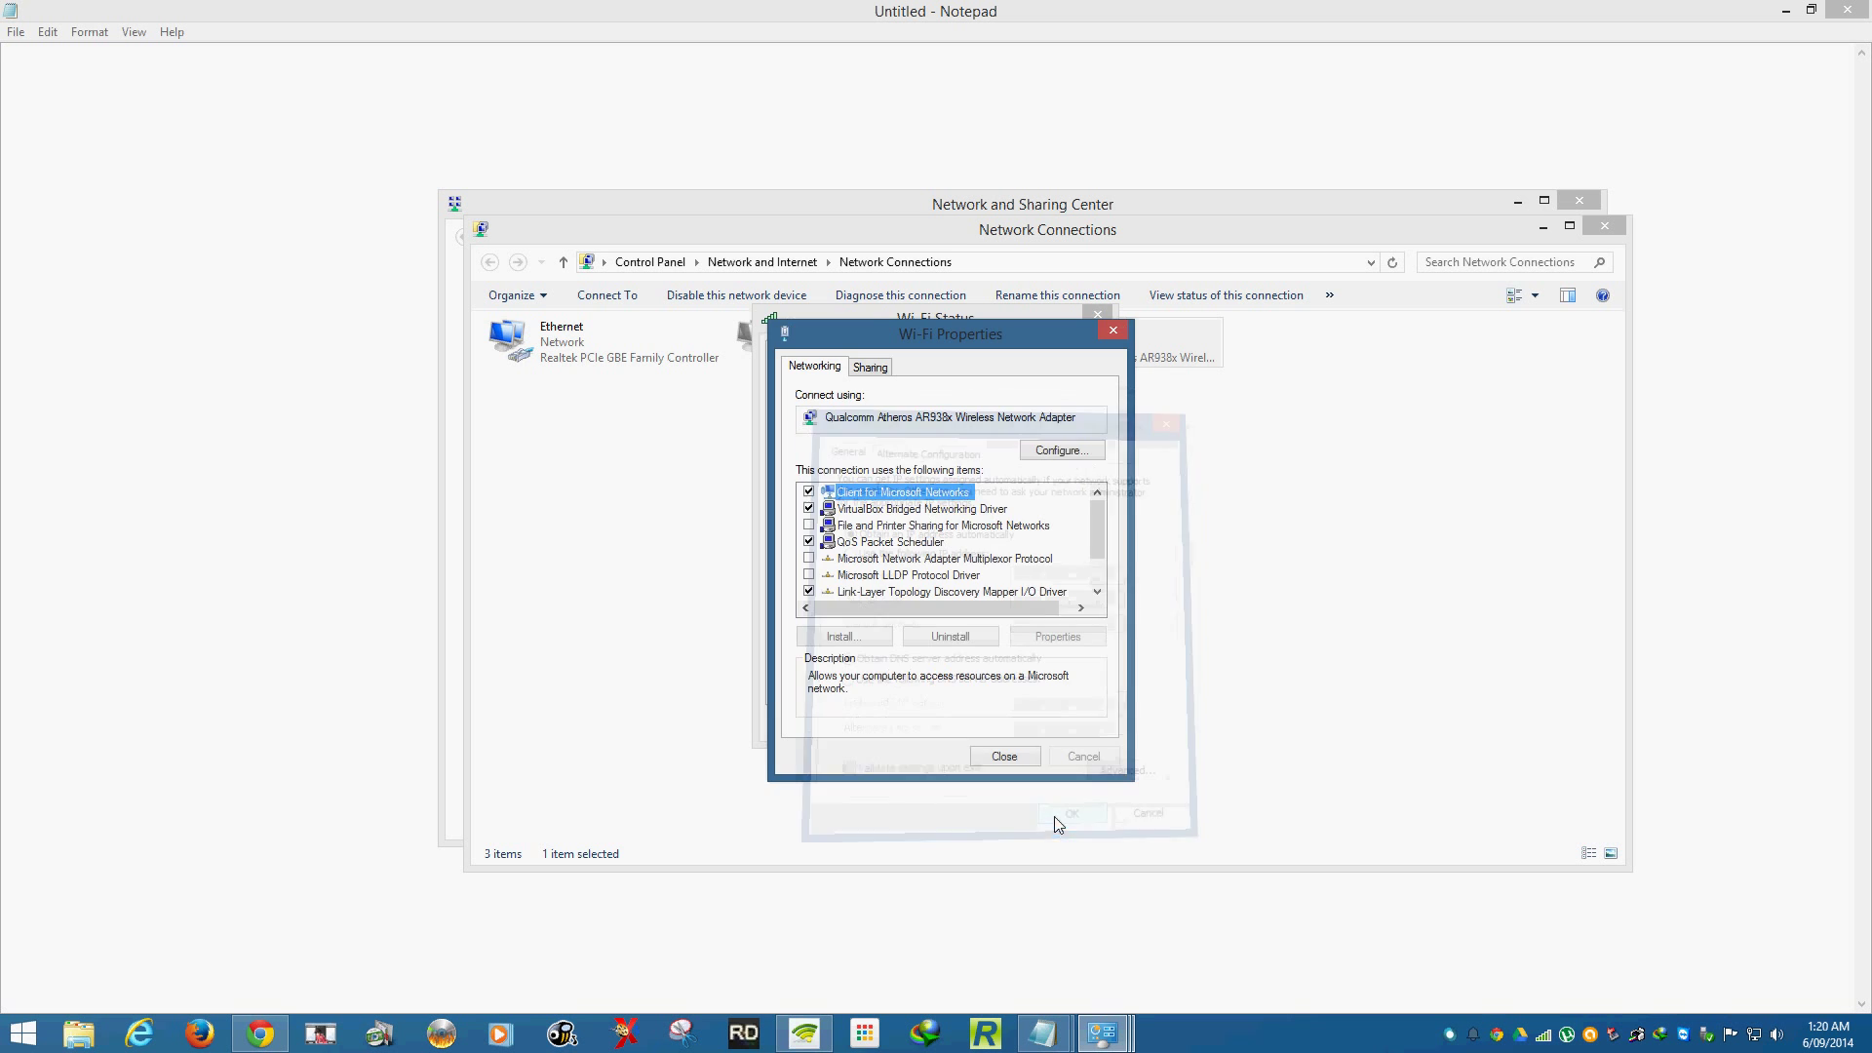
pyautogui.click(1021, 756)
pyautogui.click(1090, 724)
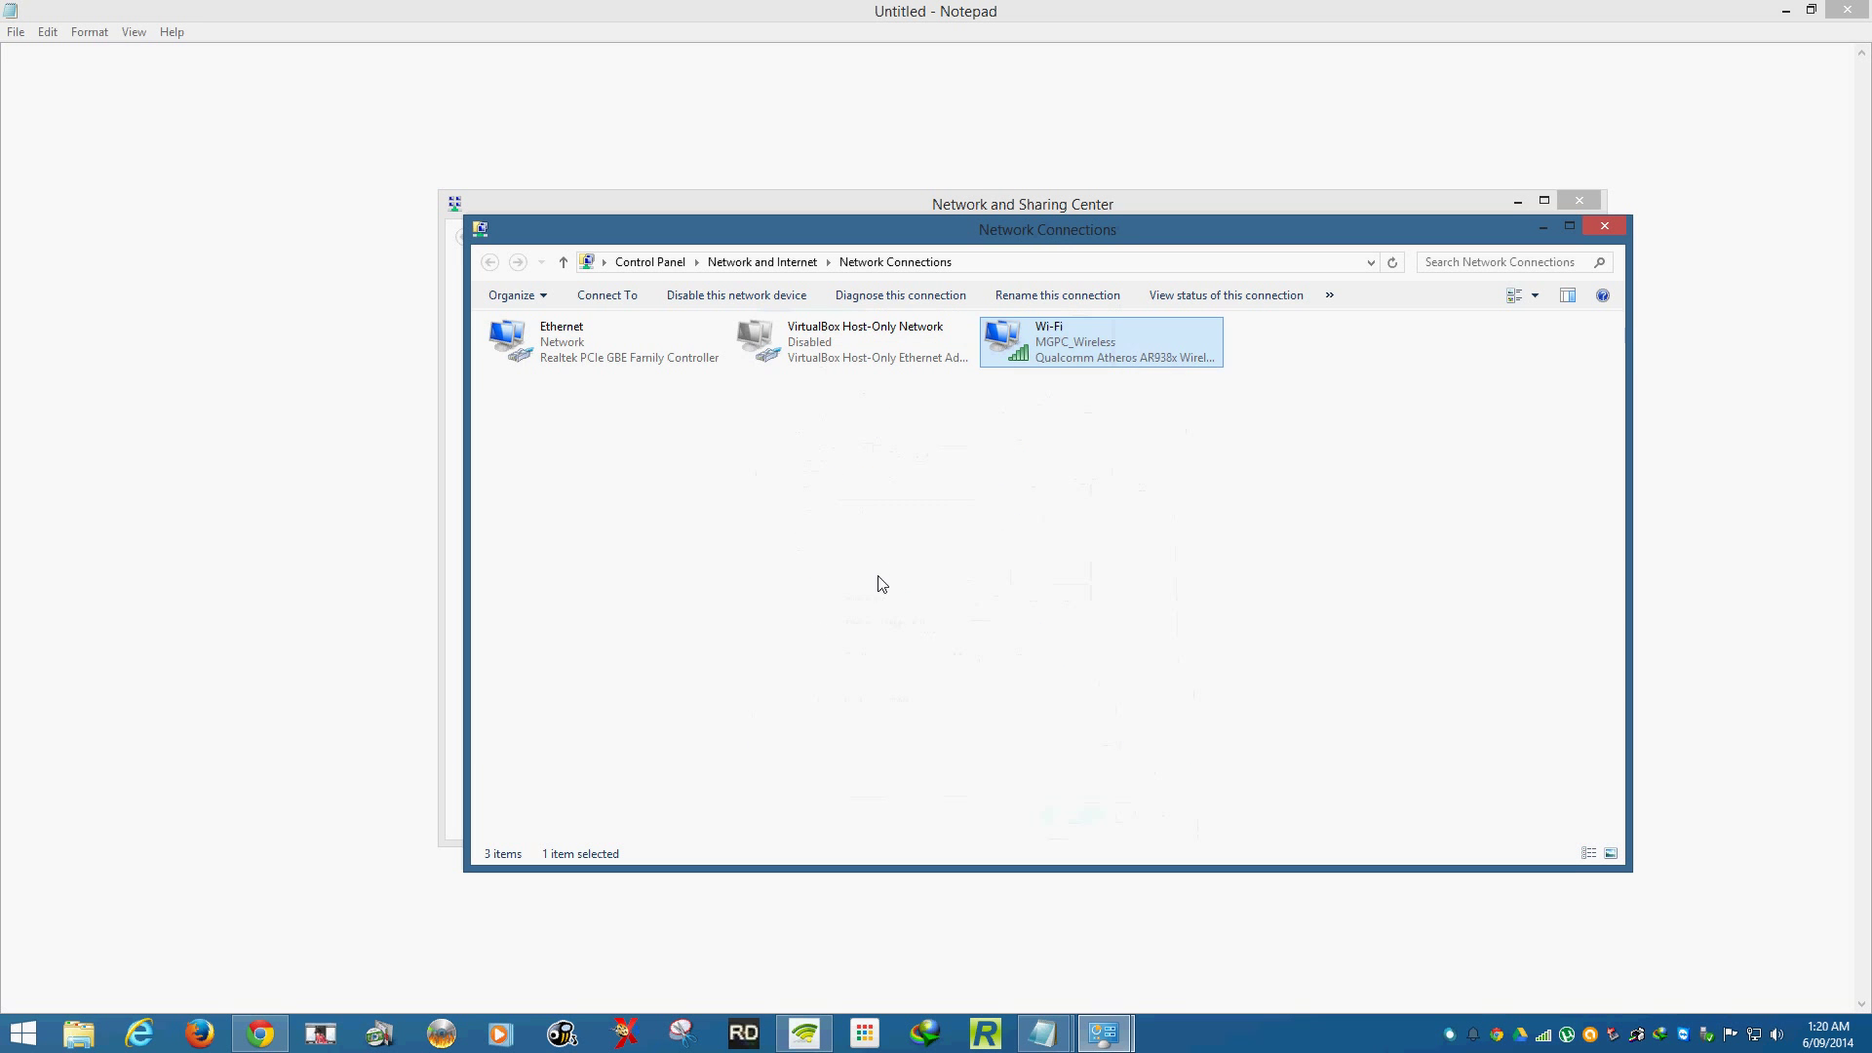
pyautogui.click(547, 334)
pyautogui.rightClick(546, 331)
pyautogui.click(593, 508)
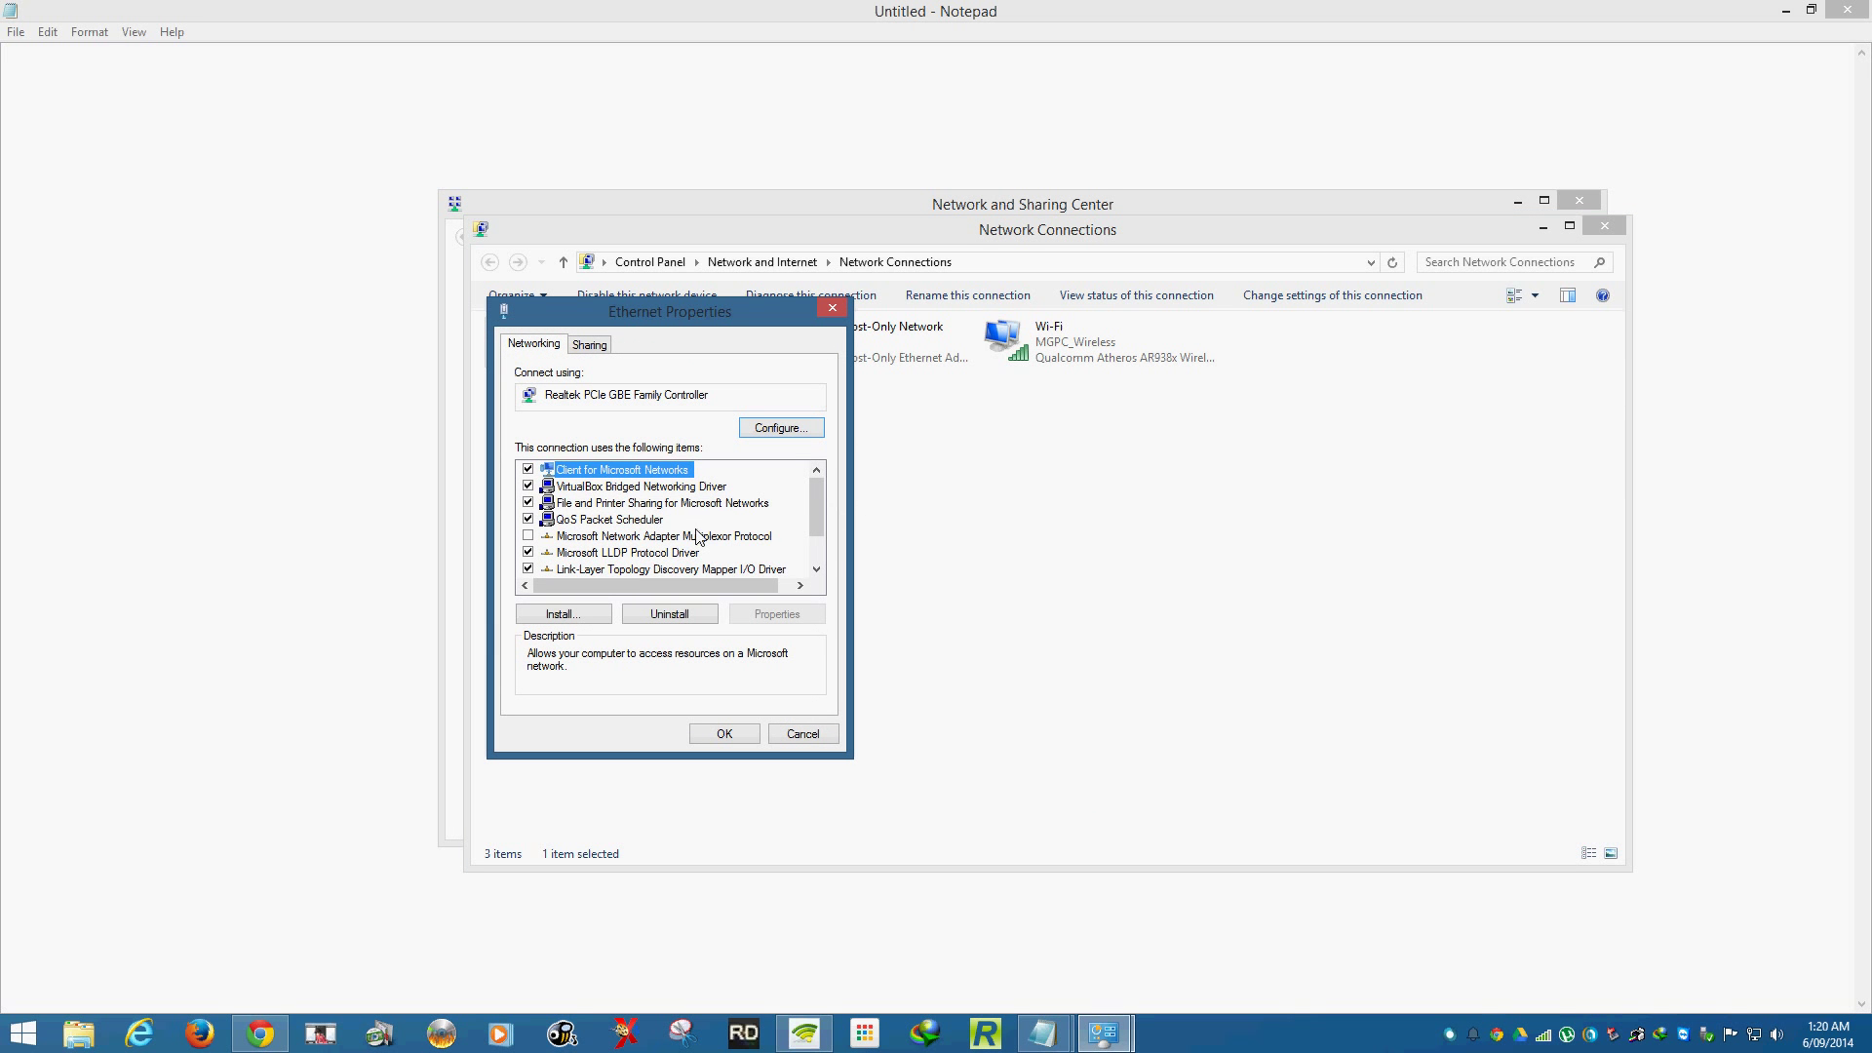
pyautogui.scroll(-1, 696, 535)
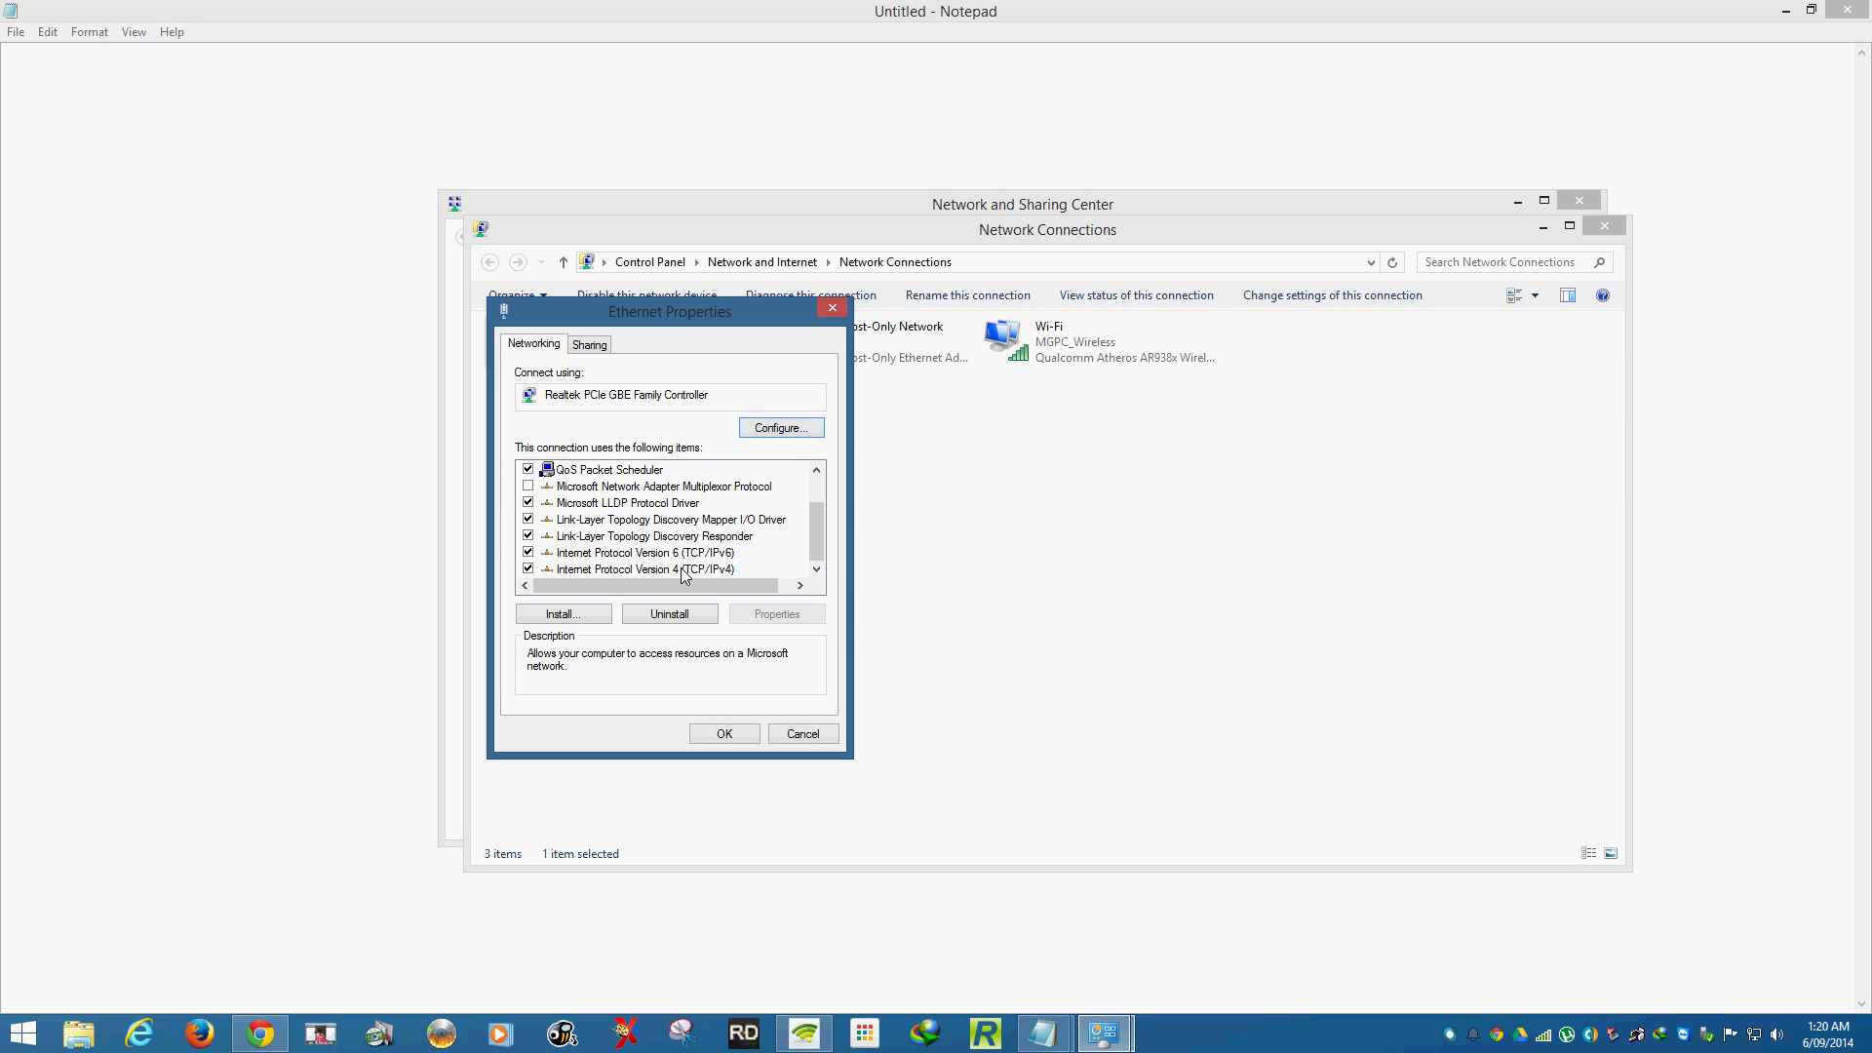
pyautogui.click(681, 569)
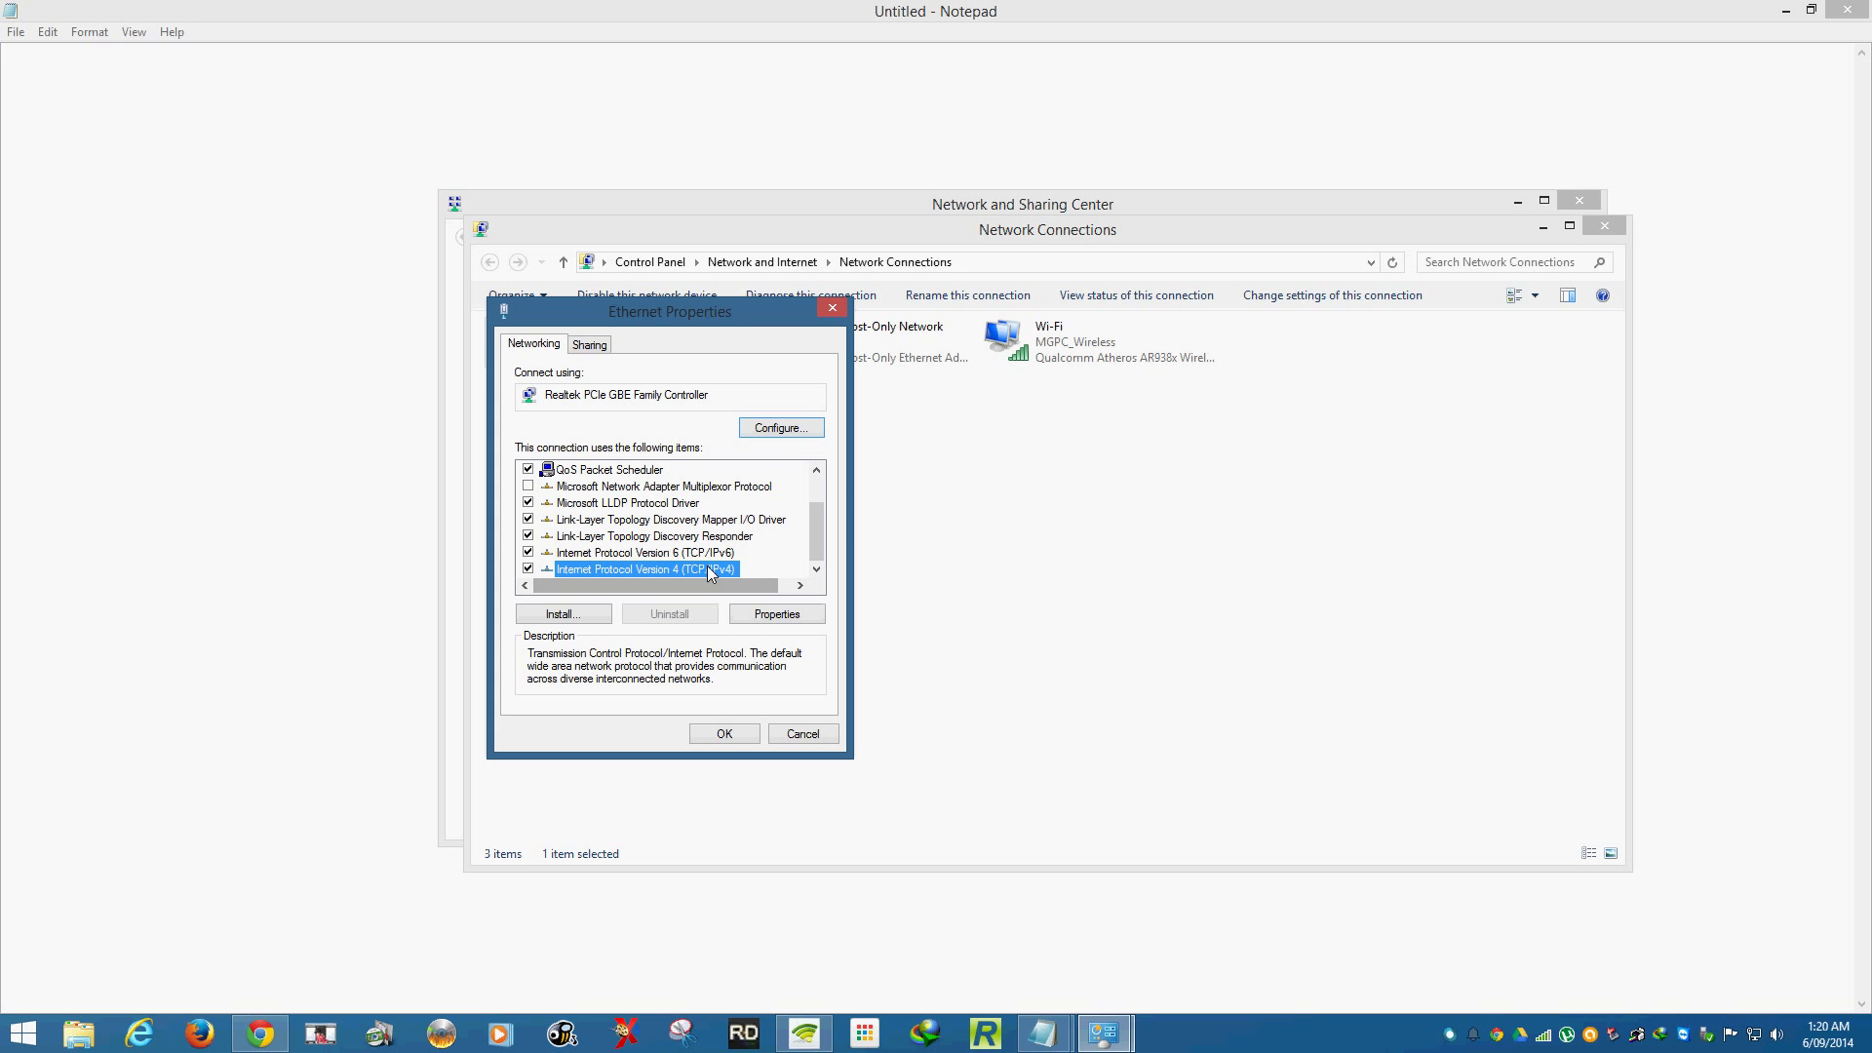
pyautogui.click(750, 616)
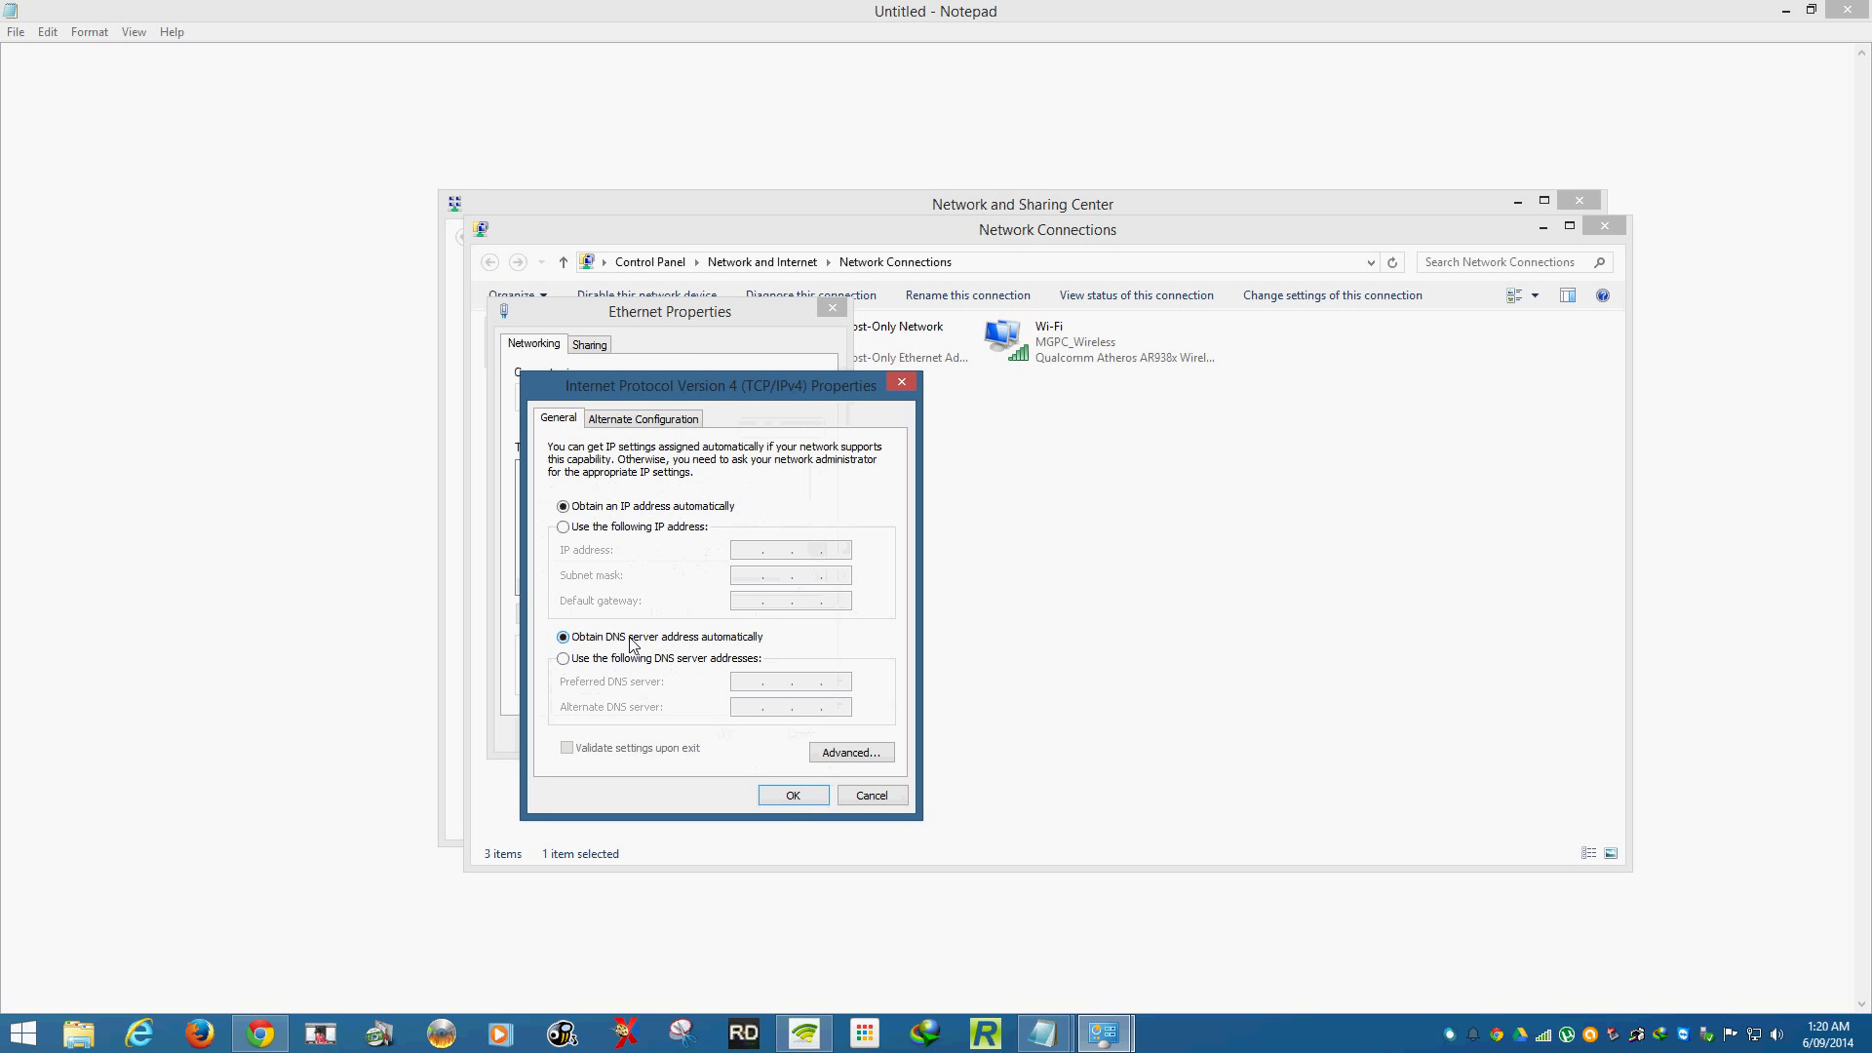
pyautogui.click(792, 795)
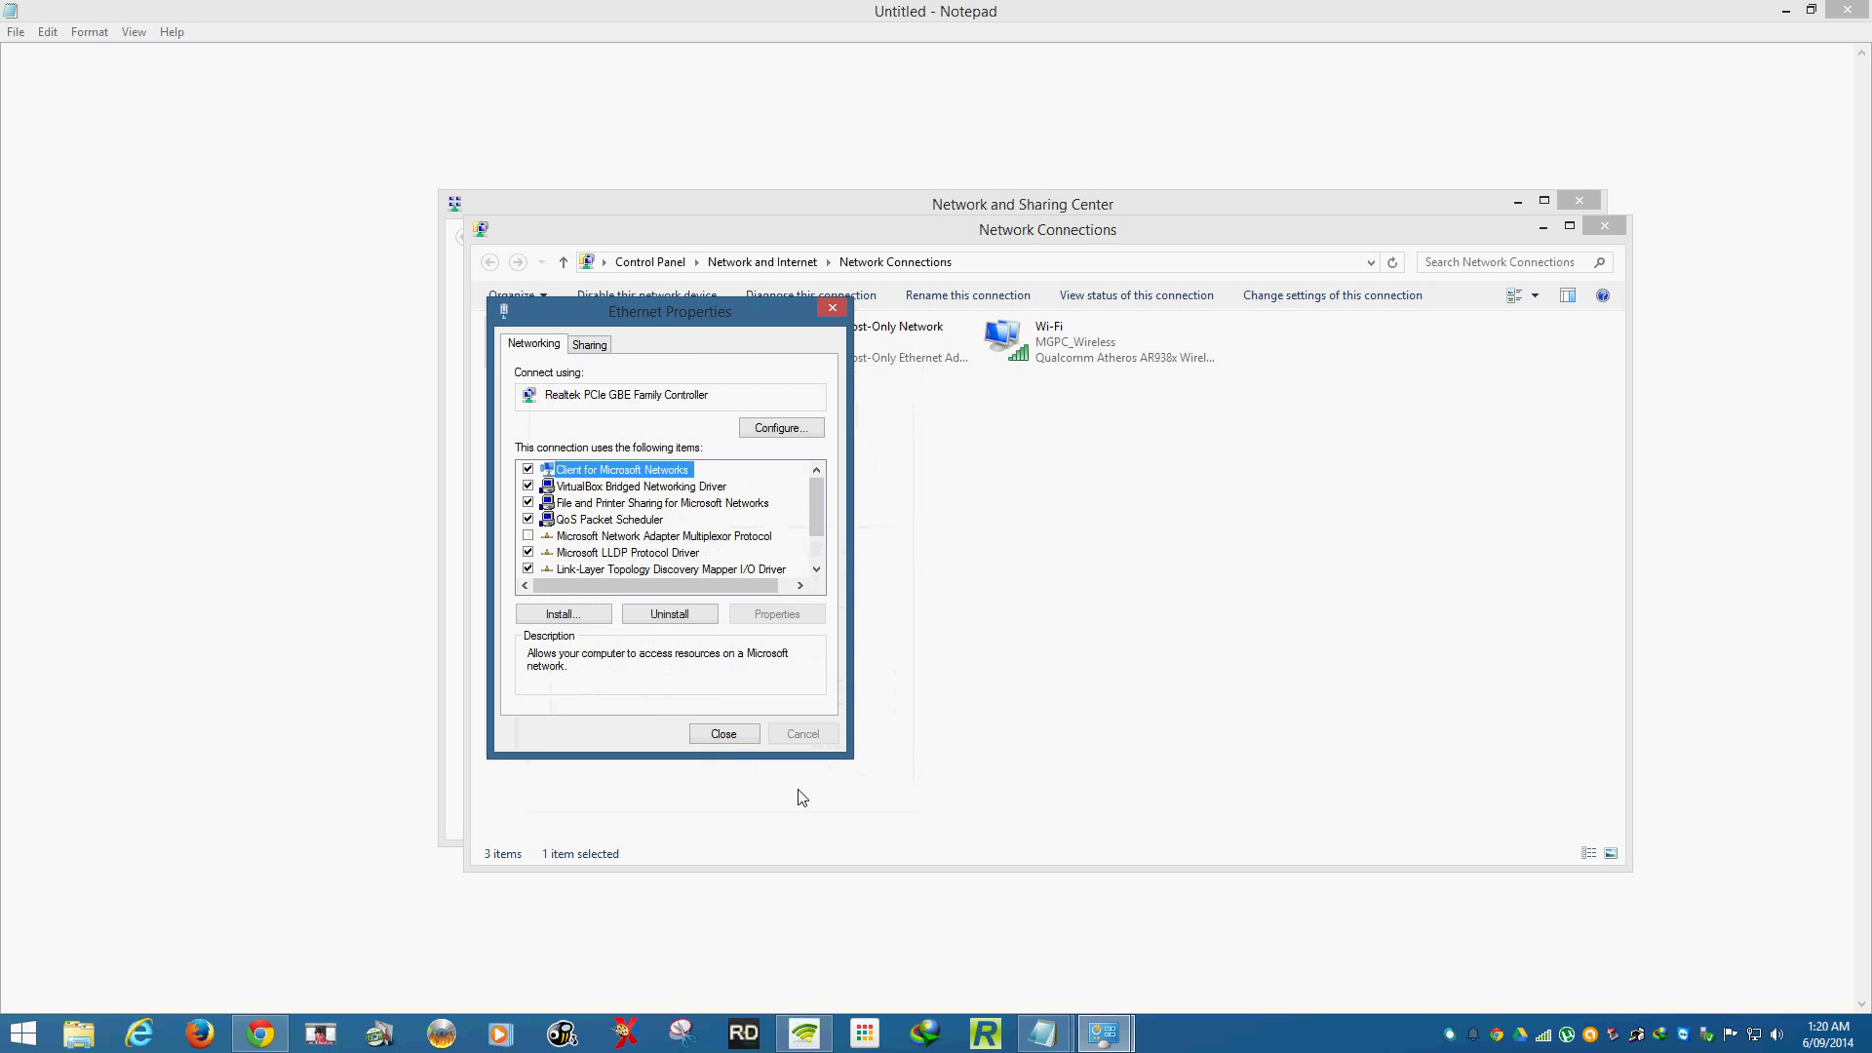
pyautogui.click(741, 737)
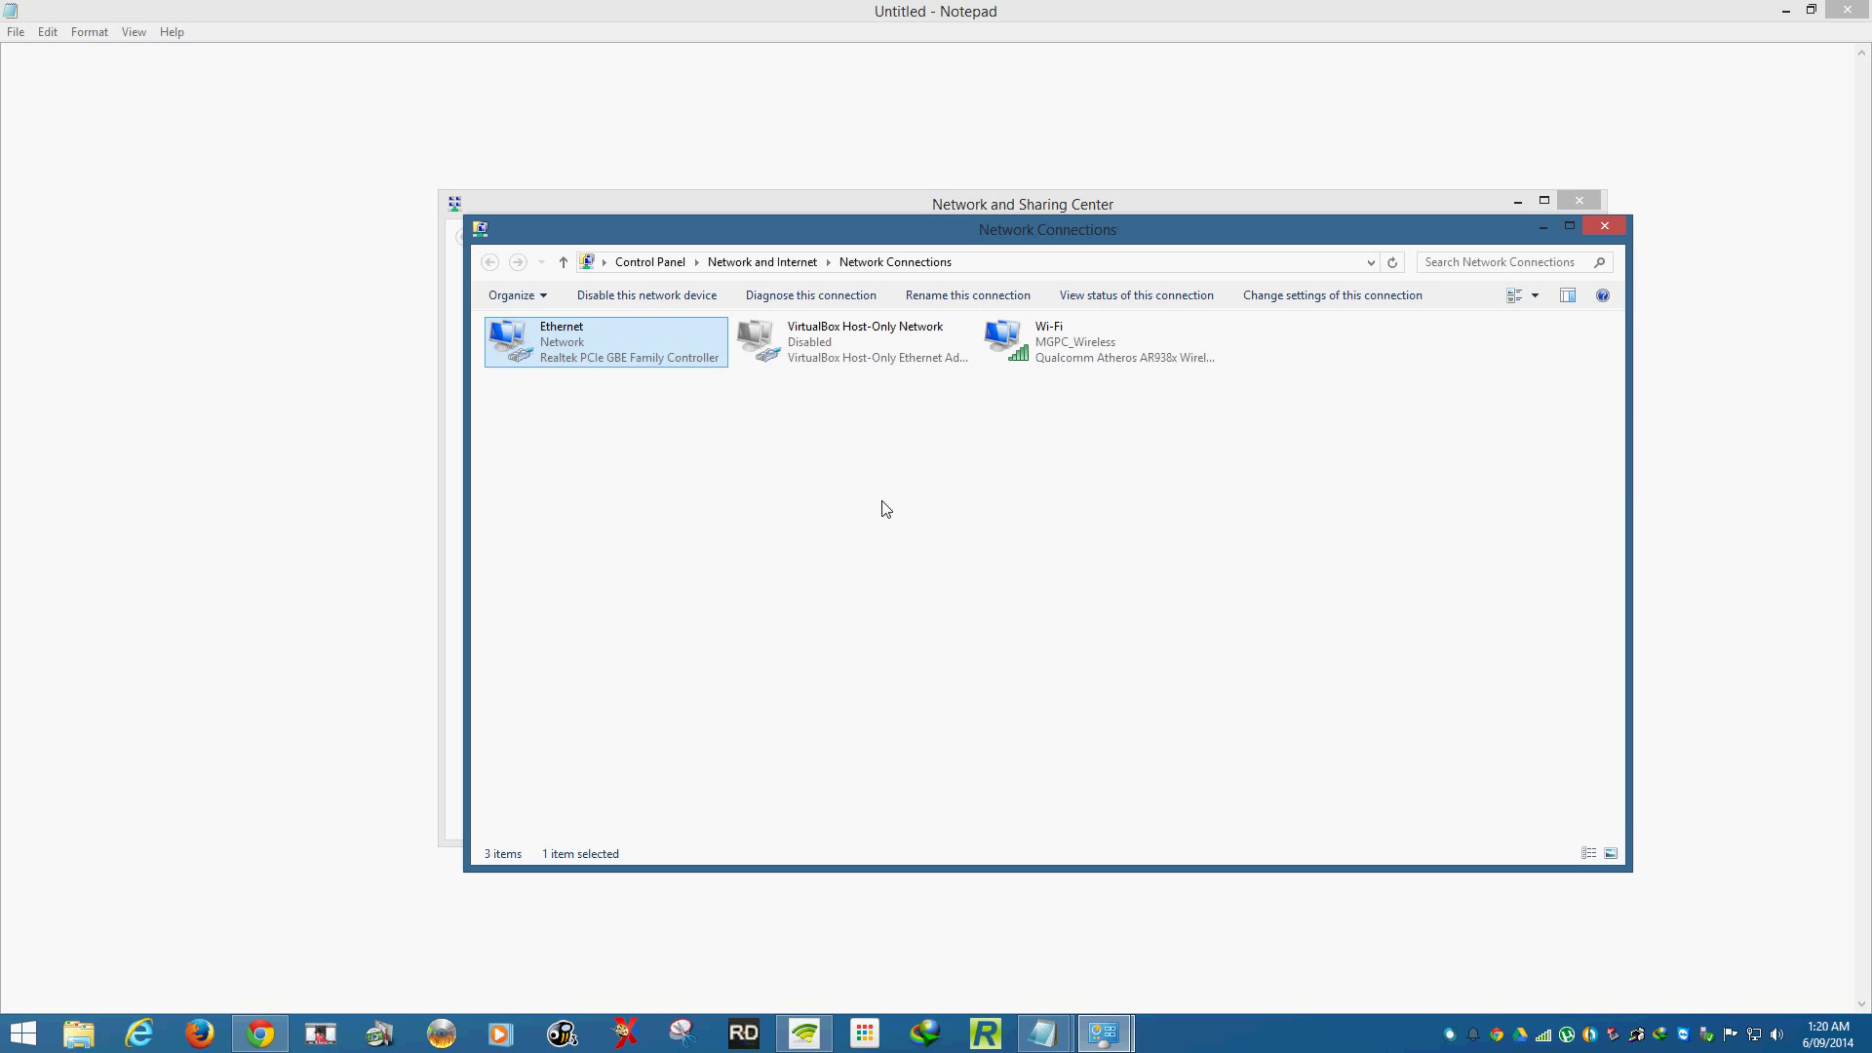
# Ctrl-select the Wi-Fi adapter together with the already selected Ethernet adapter.
pyautogui.keyDown('ctrl'); pyautogui.click(1032, 369); pyautogui.keyUp('ctrl')
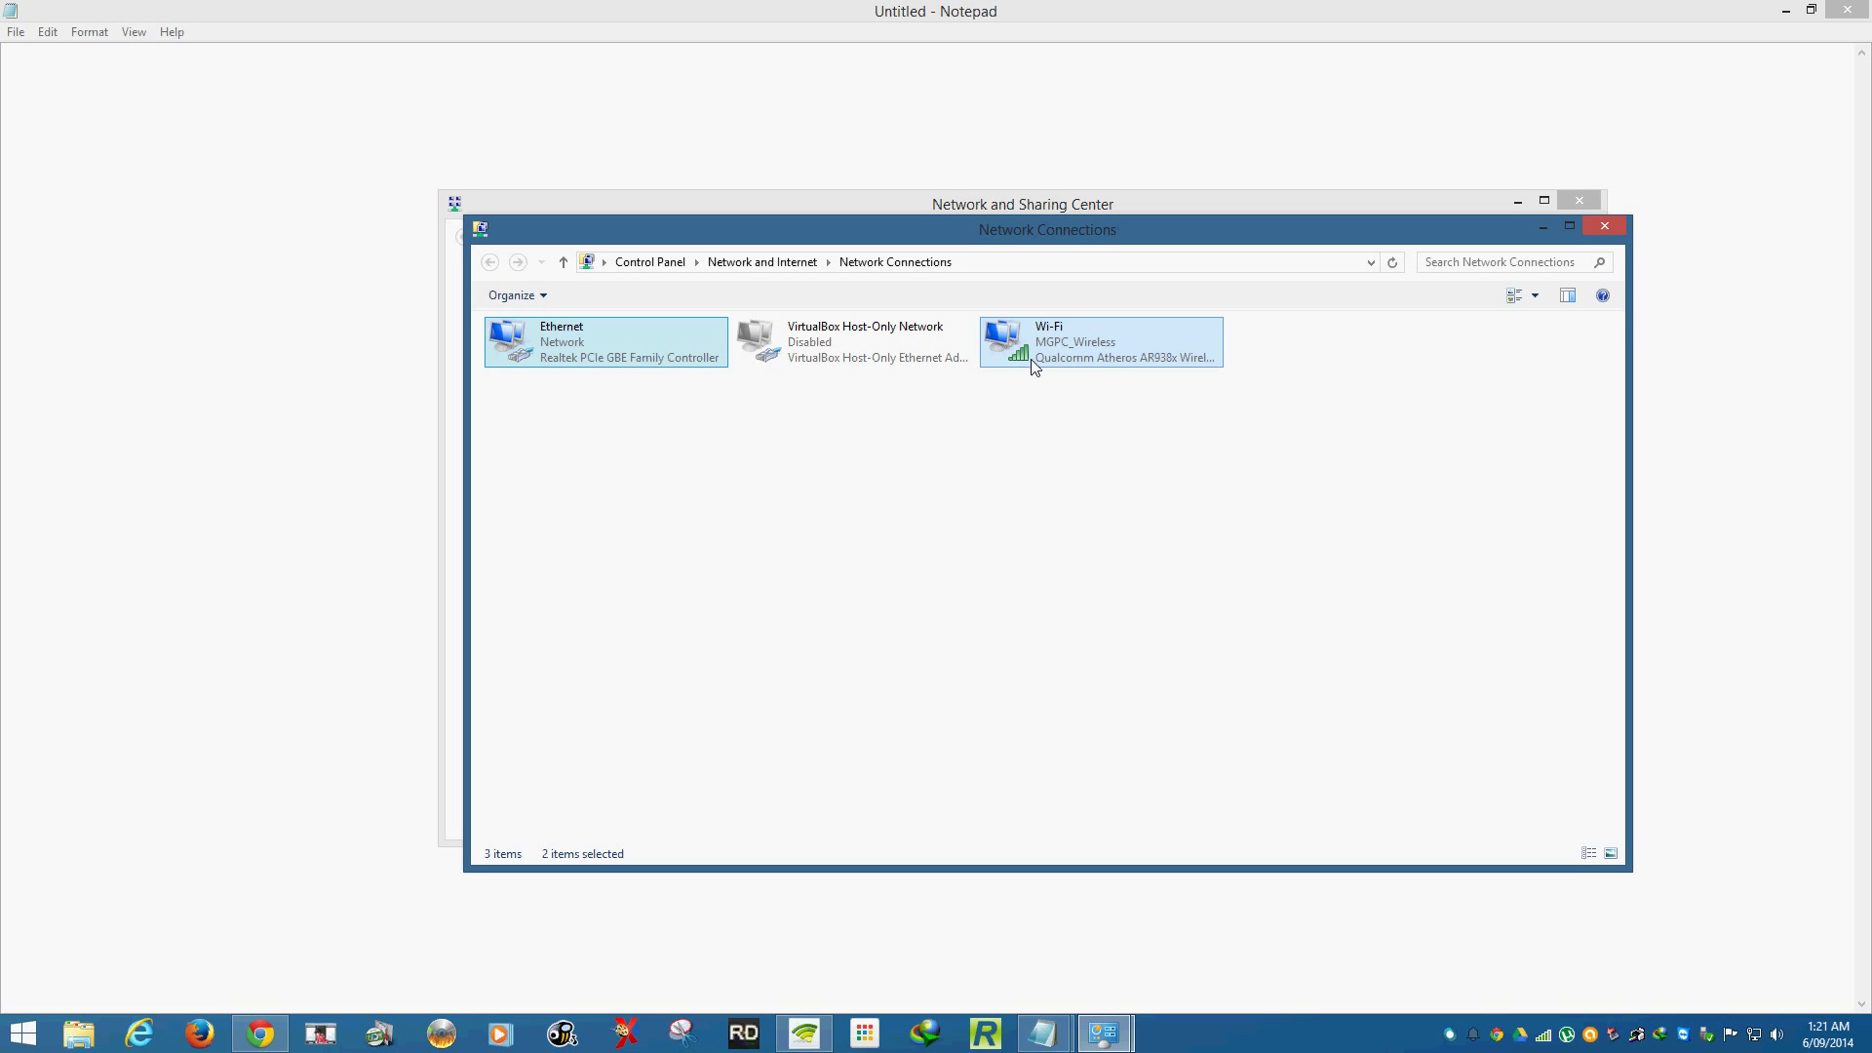
# Bridge the selected Ethernet and Wi-Fi connections and wait for the Network Bridge to be created.
pyautogui.rightClick(1035, 355)
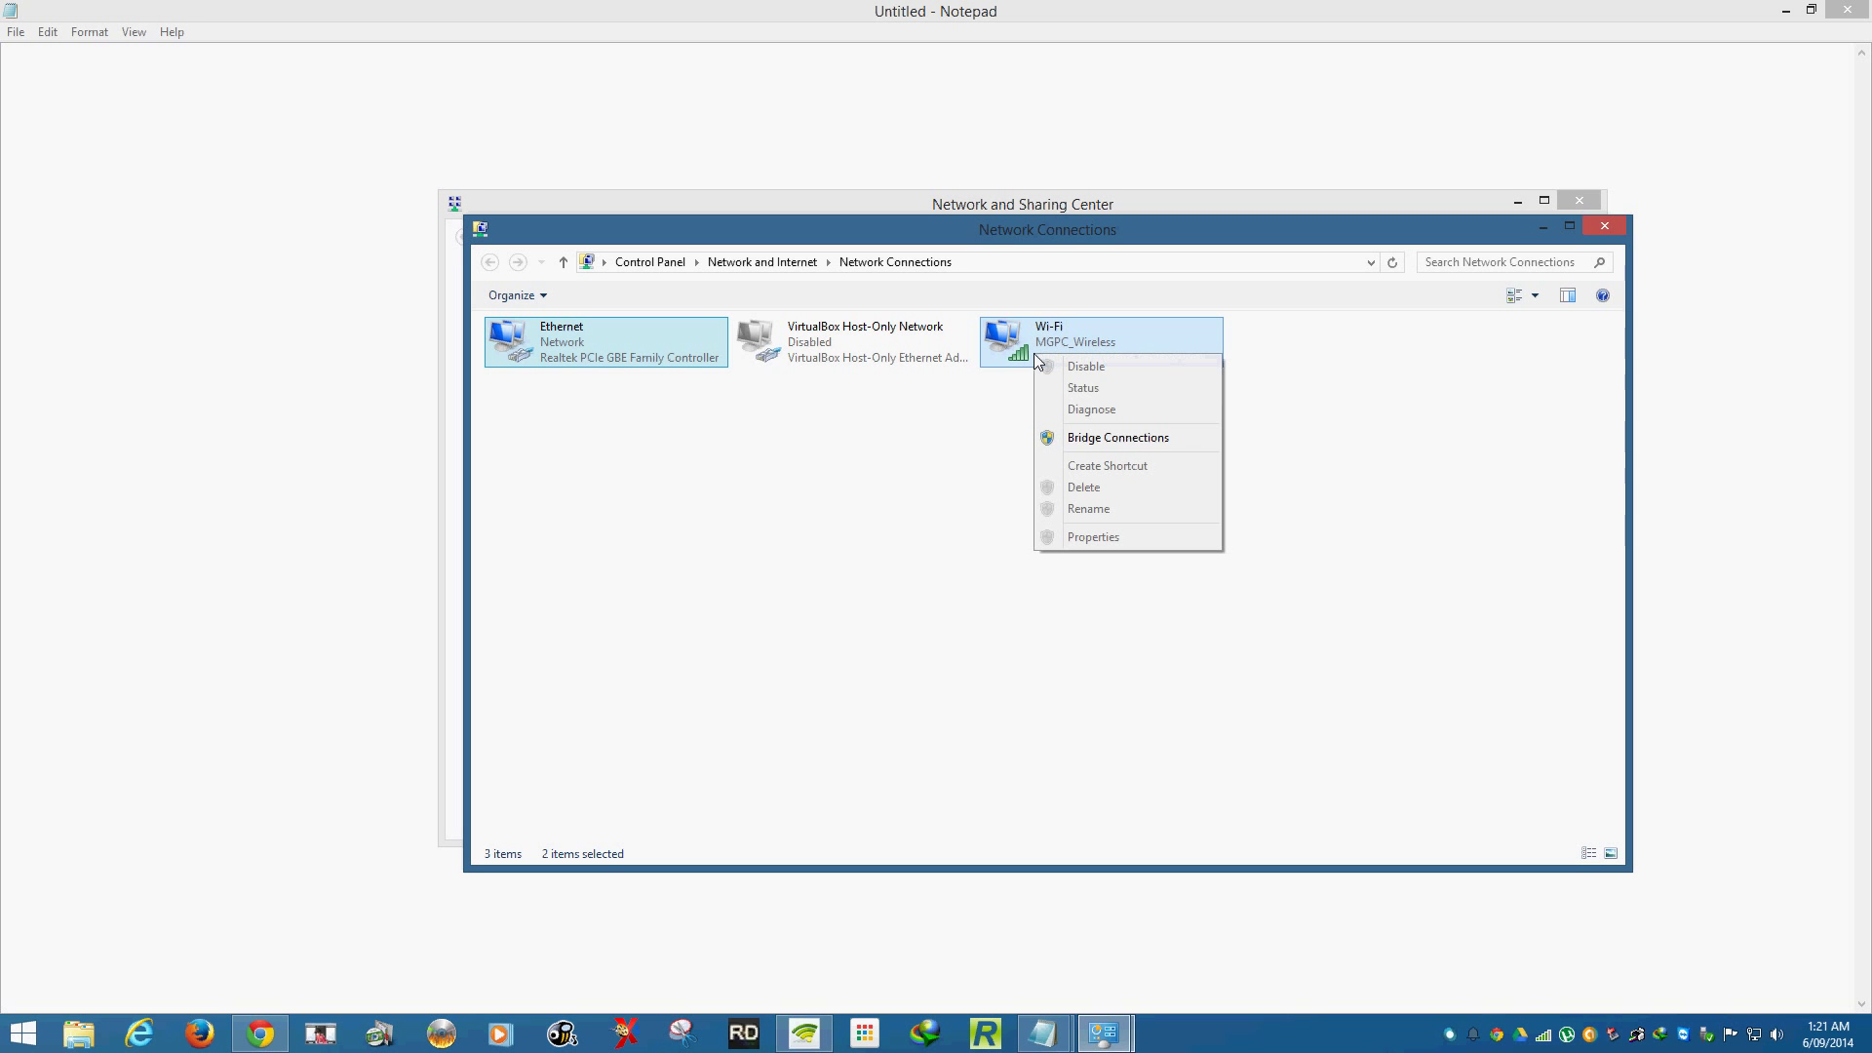
pyautogui.click(1066, 443)
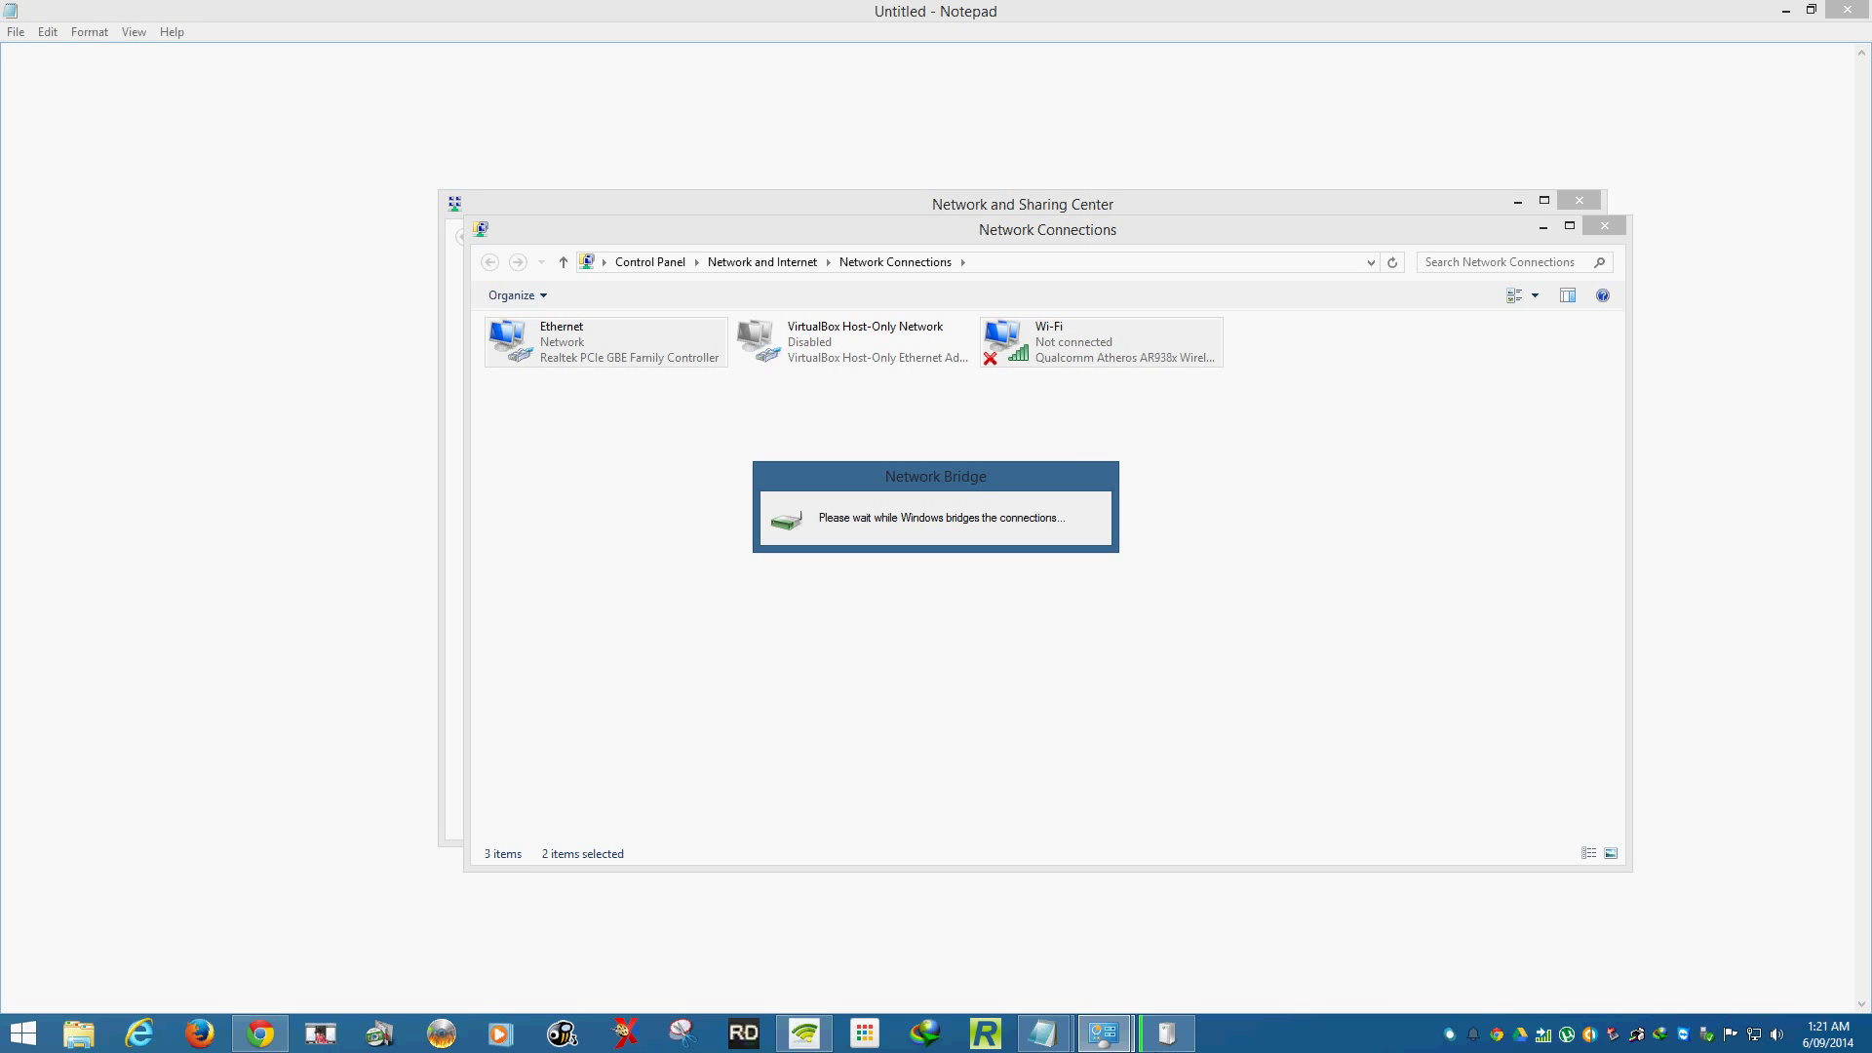
pyautogui.click(1160, 1041)
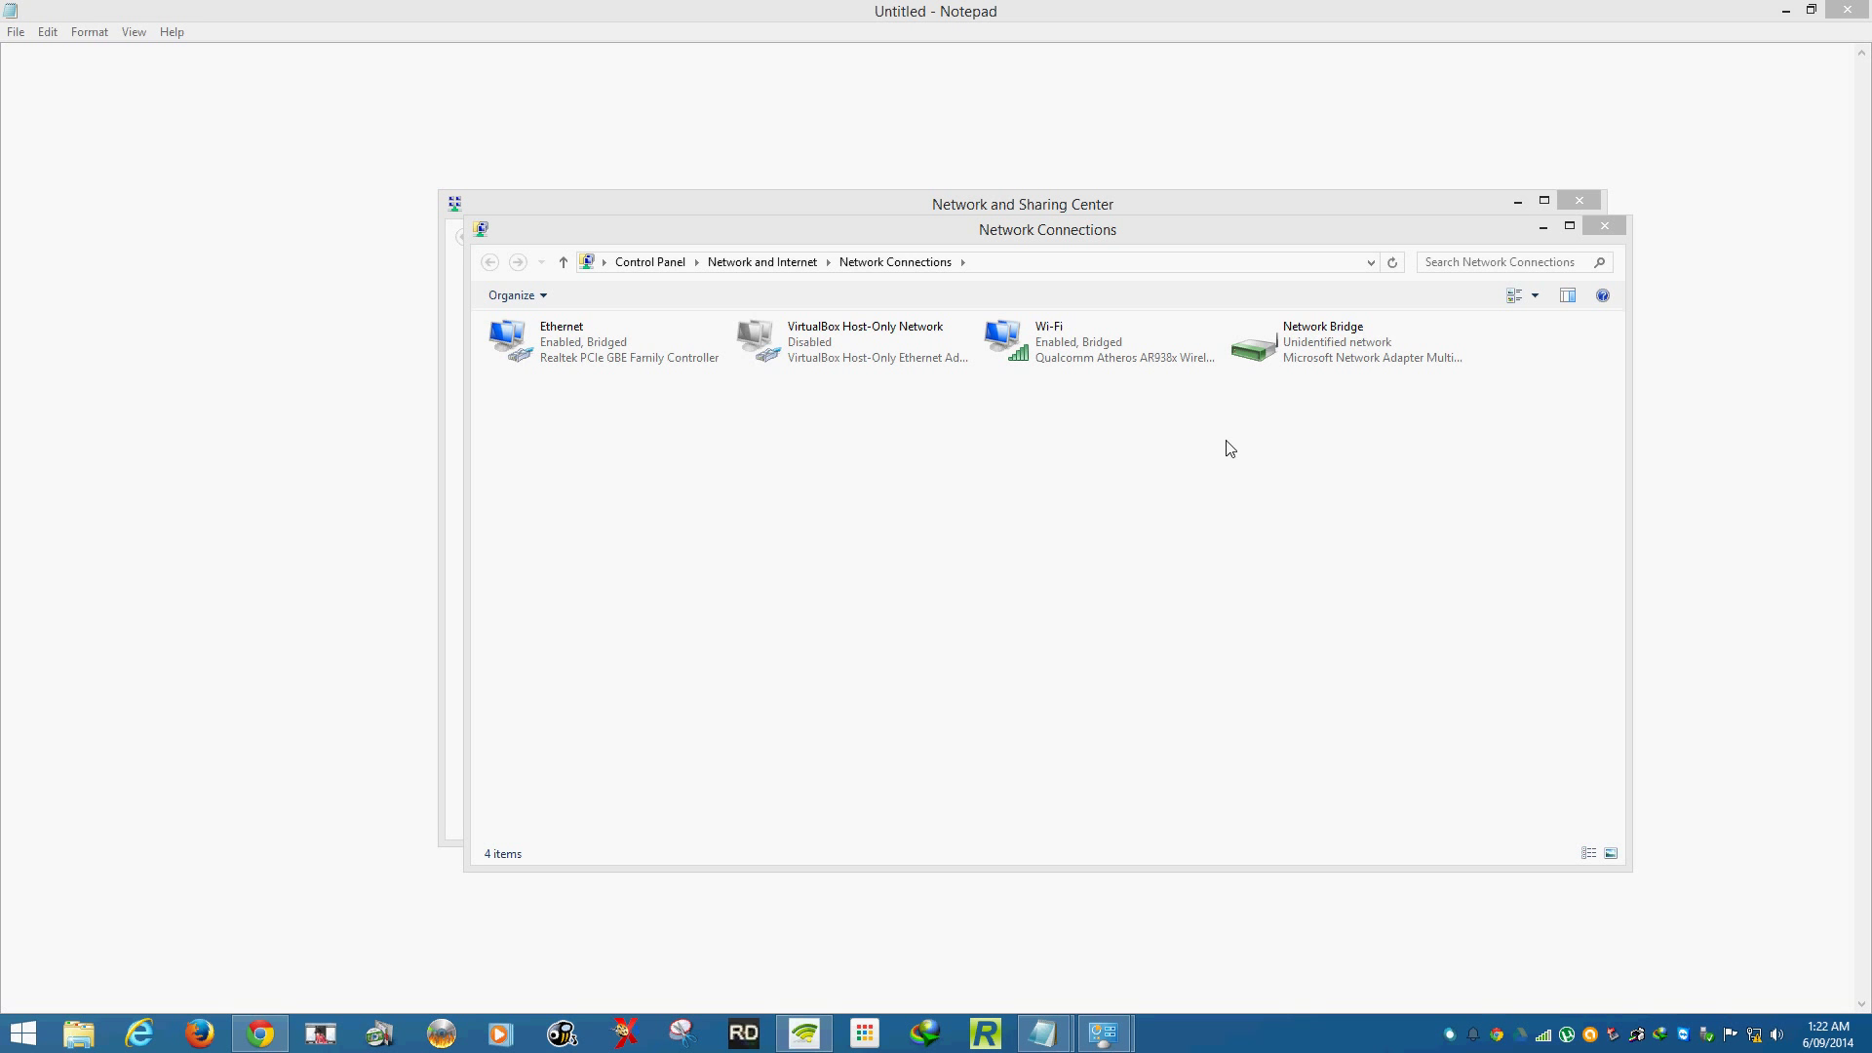
# Review the Network Bridge status details, which show no IPv4 network access, then close them.
pyautogui.doubleClick(1303, 358)
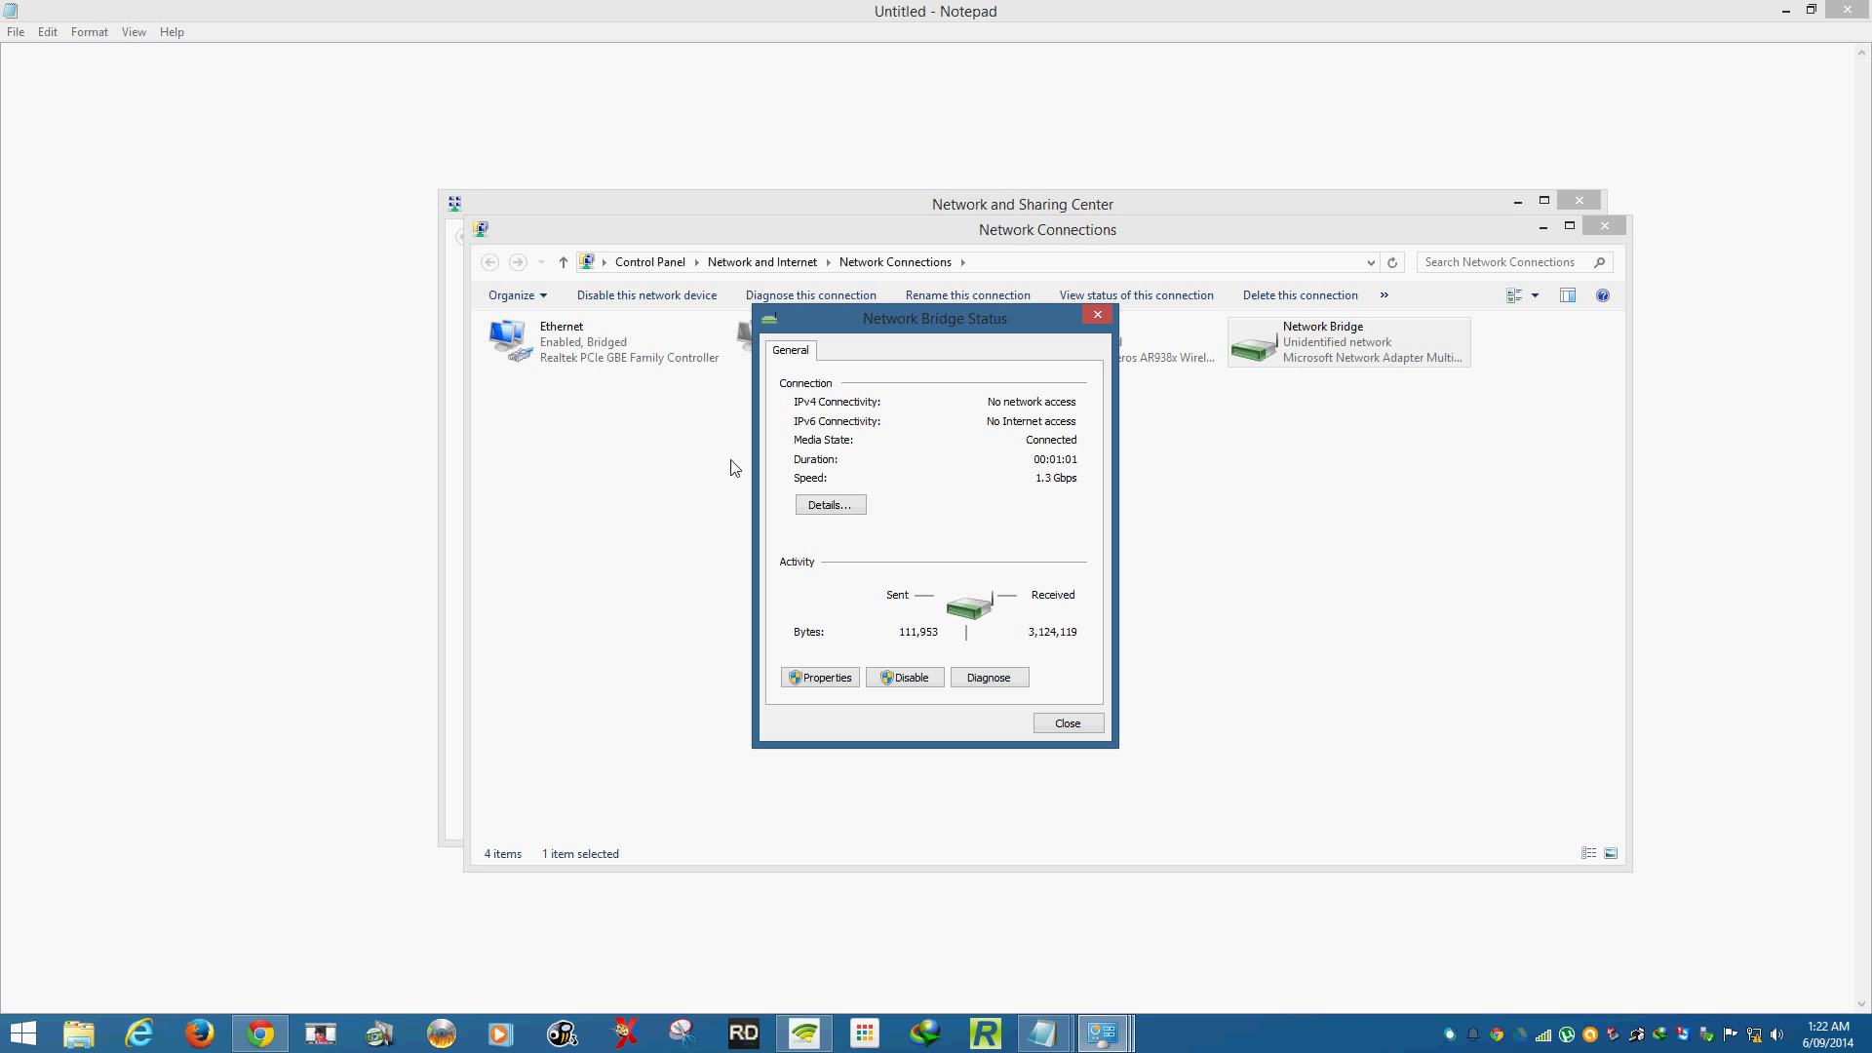
pyautogui.moveTo(984, 332); pyautogui.dragTo(992, 403)
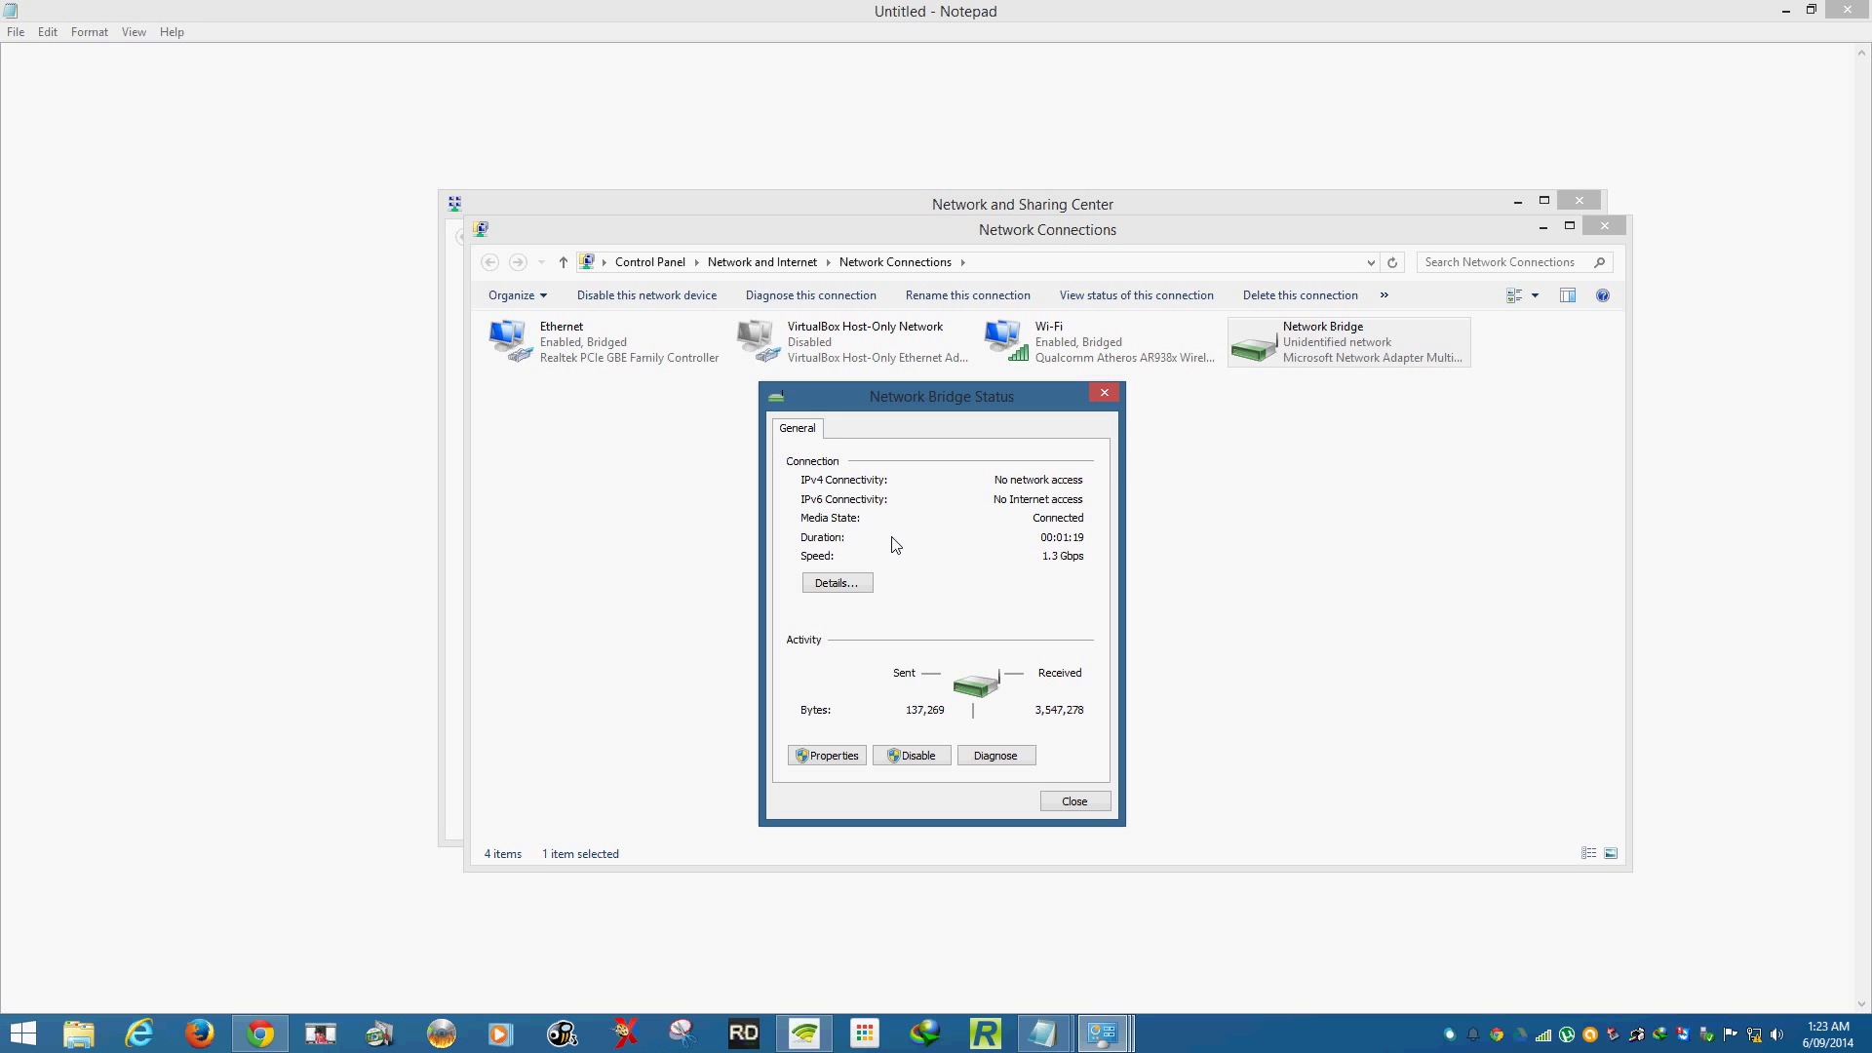
pyautogui.click(860, 587)
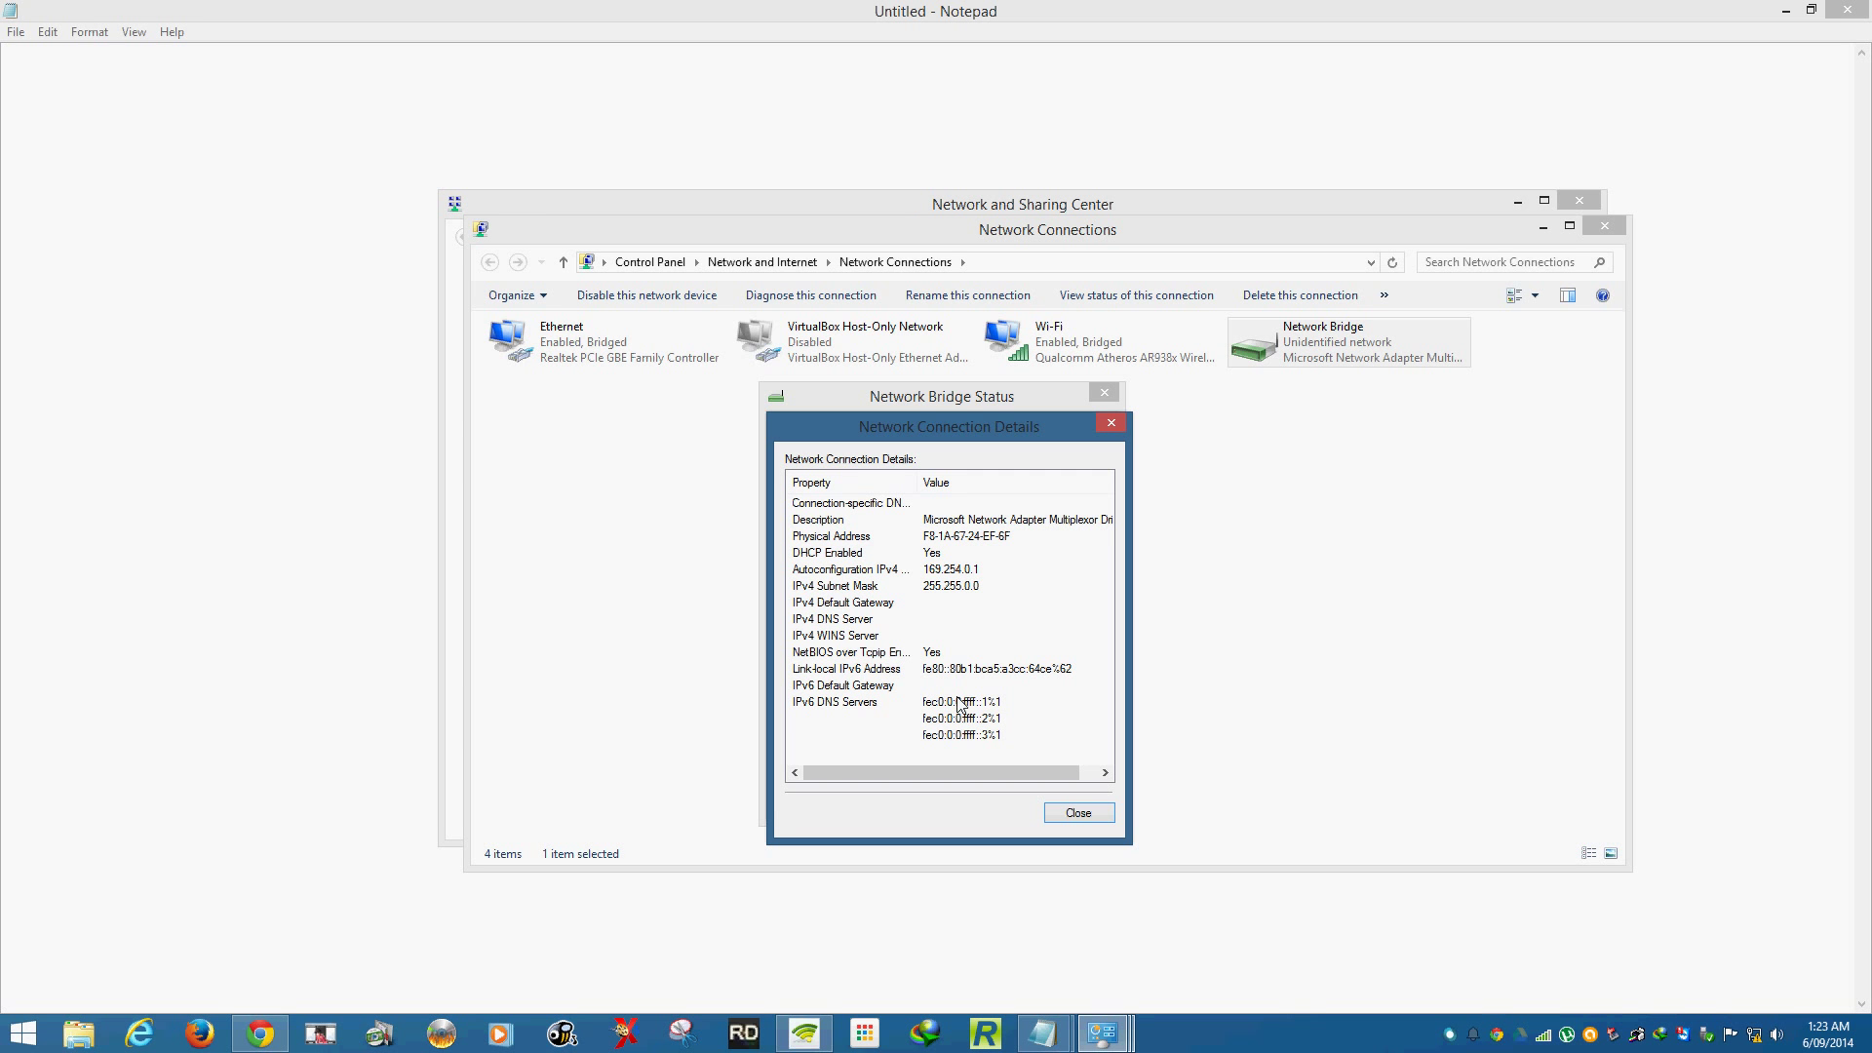
pyautogui.click(1065, 815)
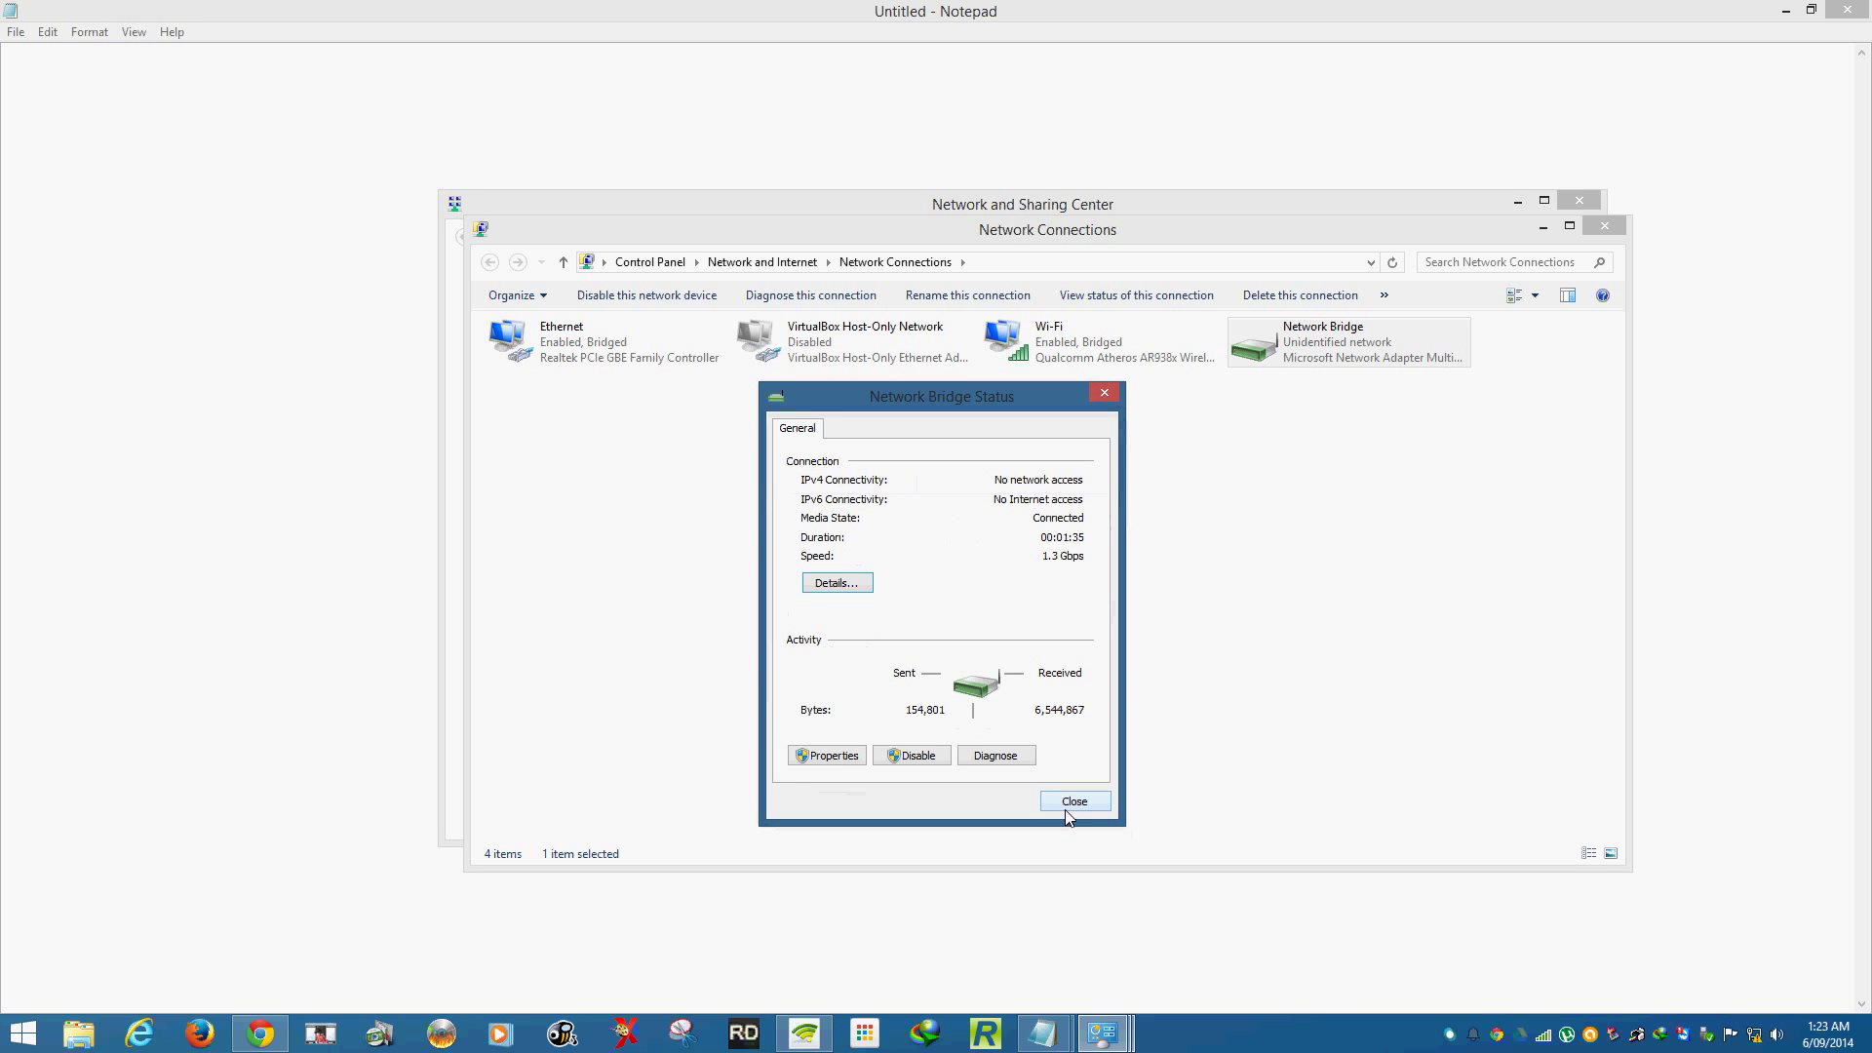
pyautogui.click(835, 761)
# Select Internet Protocol Version 4 (TCP/IPv4) in the Network Bridge properties and bring up its settings.
pyautogui.click(834, 762)
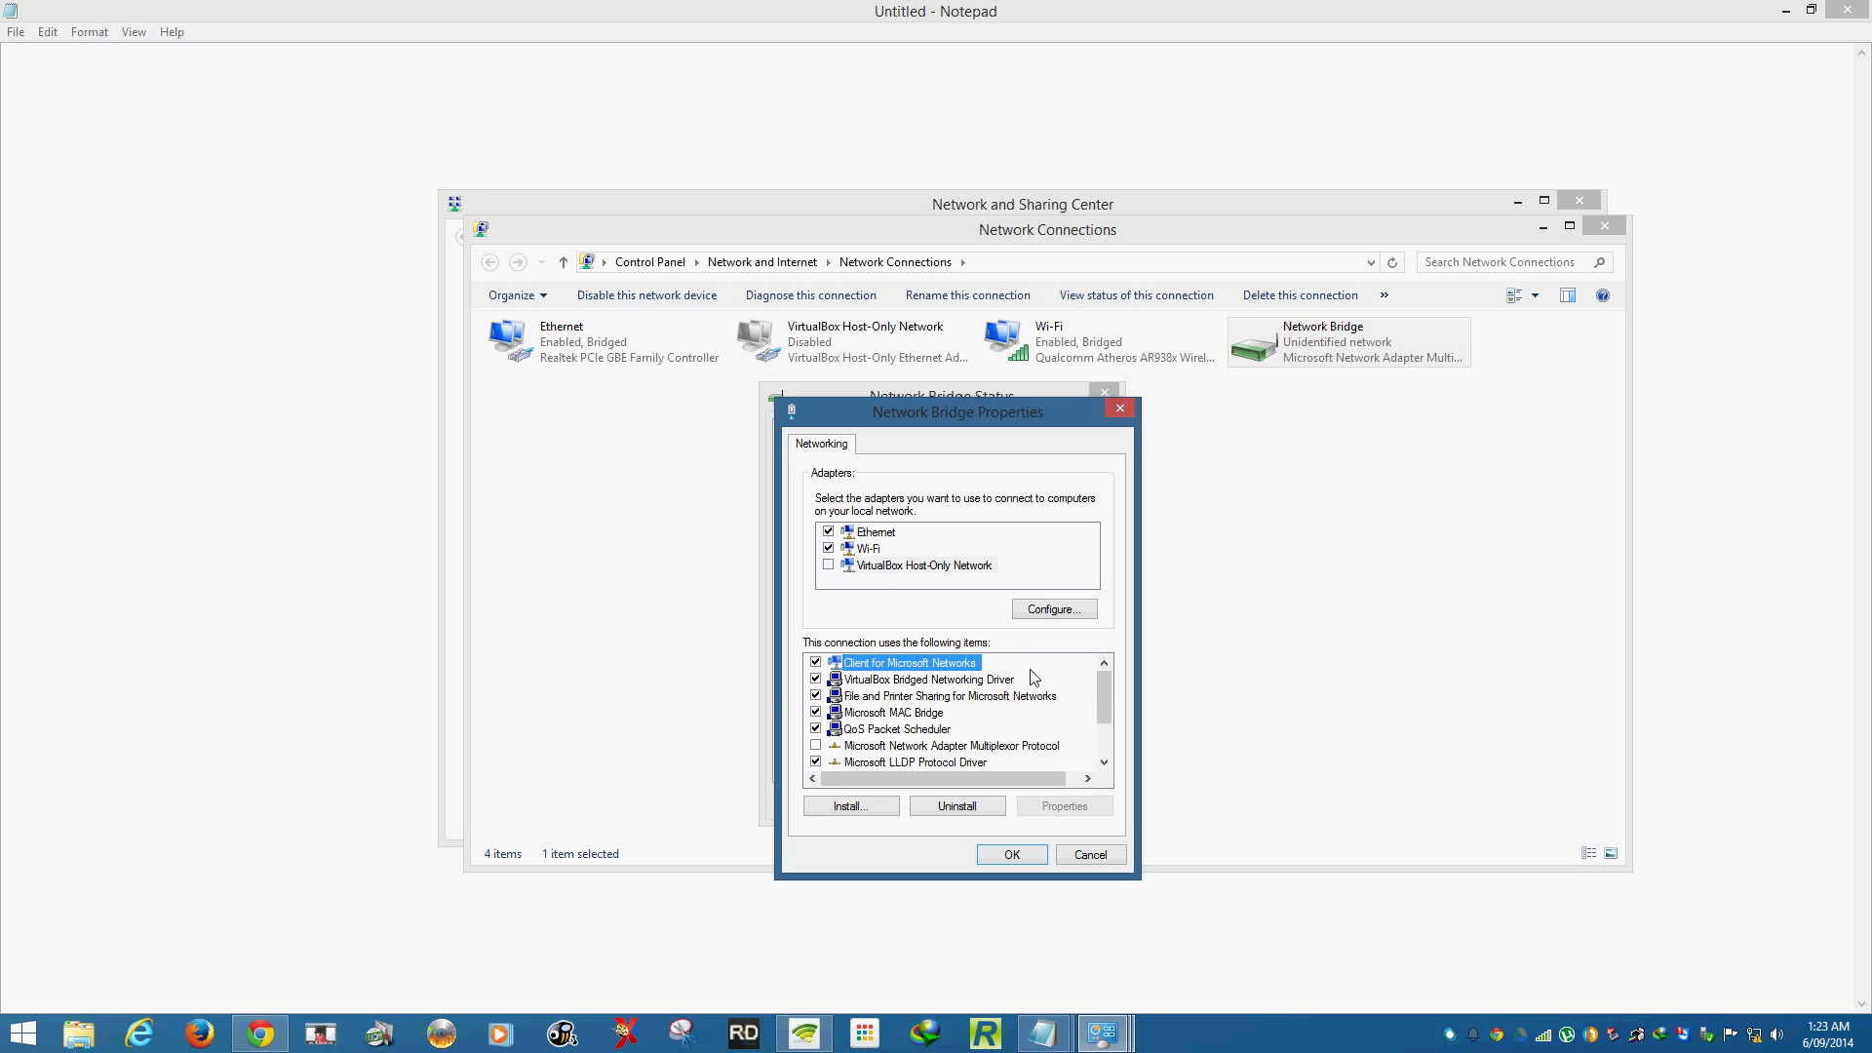
pyautogui.moveTo(1108, 686); pyautogui.dragTo(1104, 735)
pyautogui.click(987, 762)
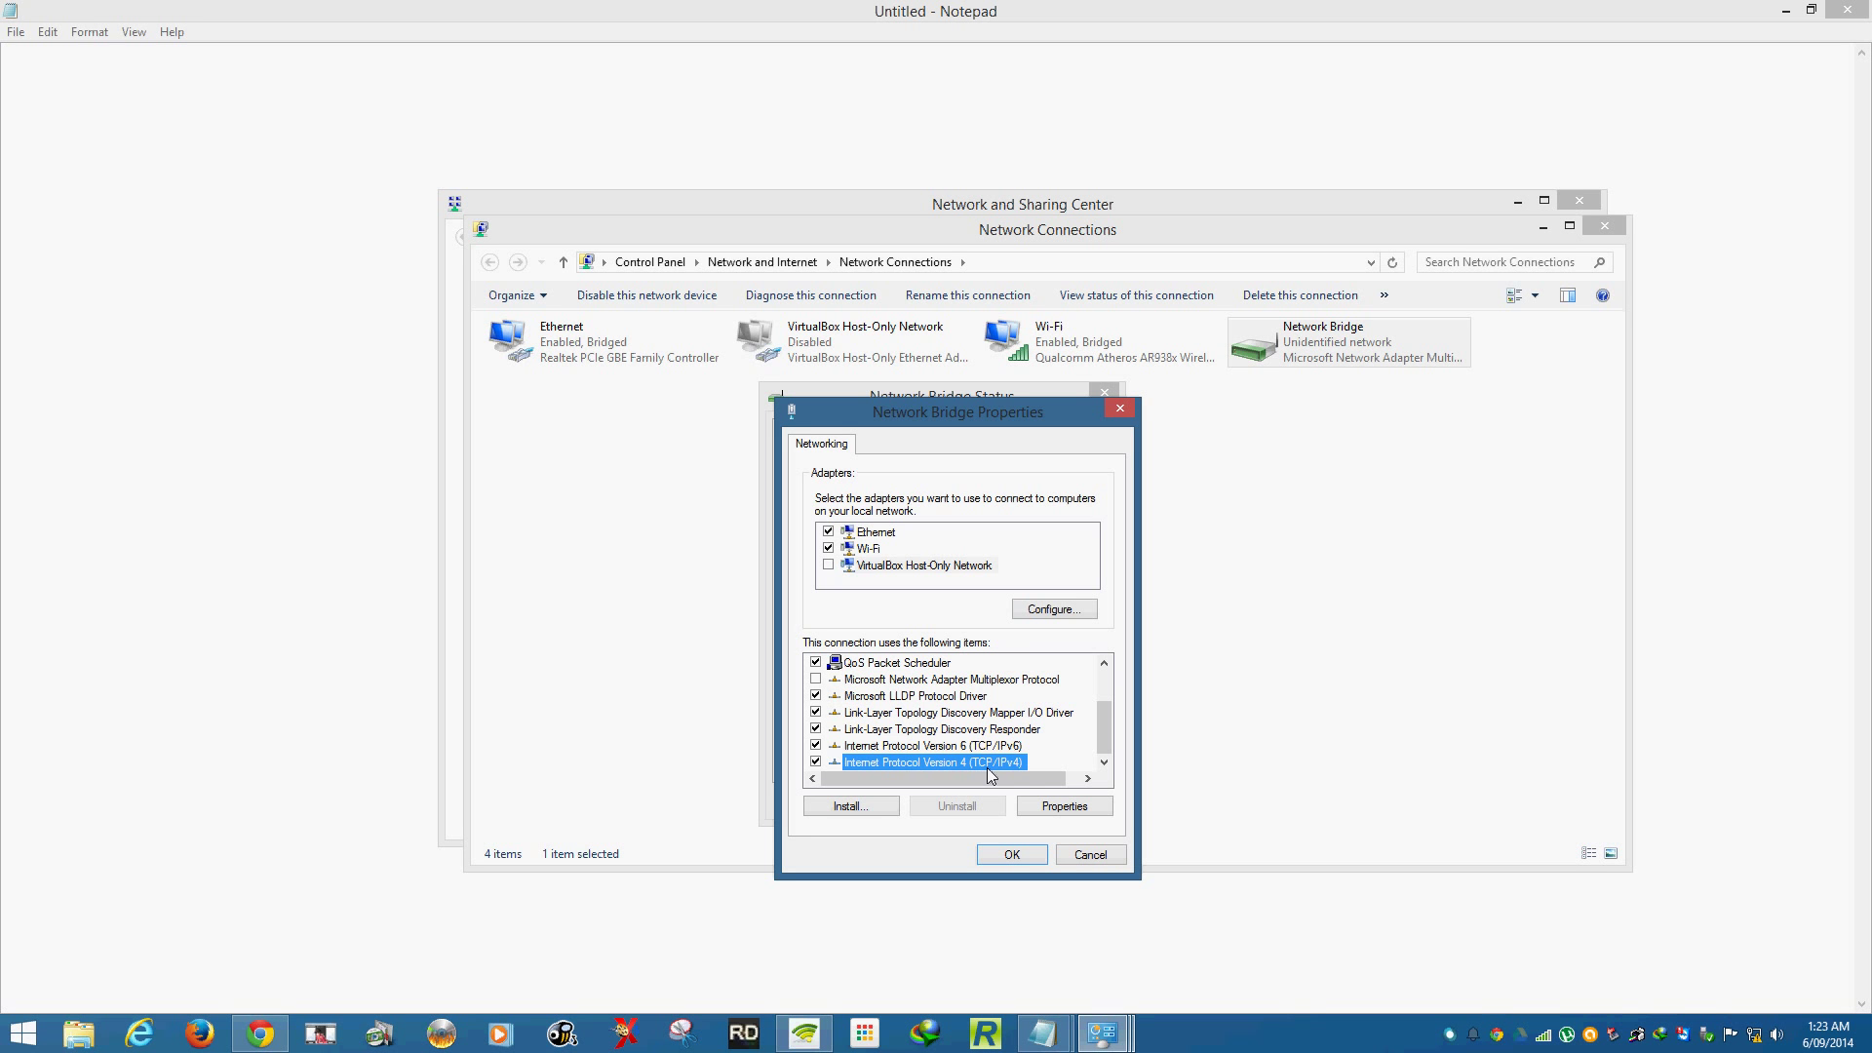
pyautogui.click(1055, 808)
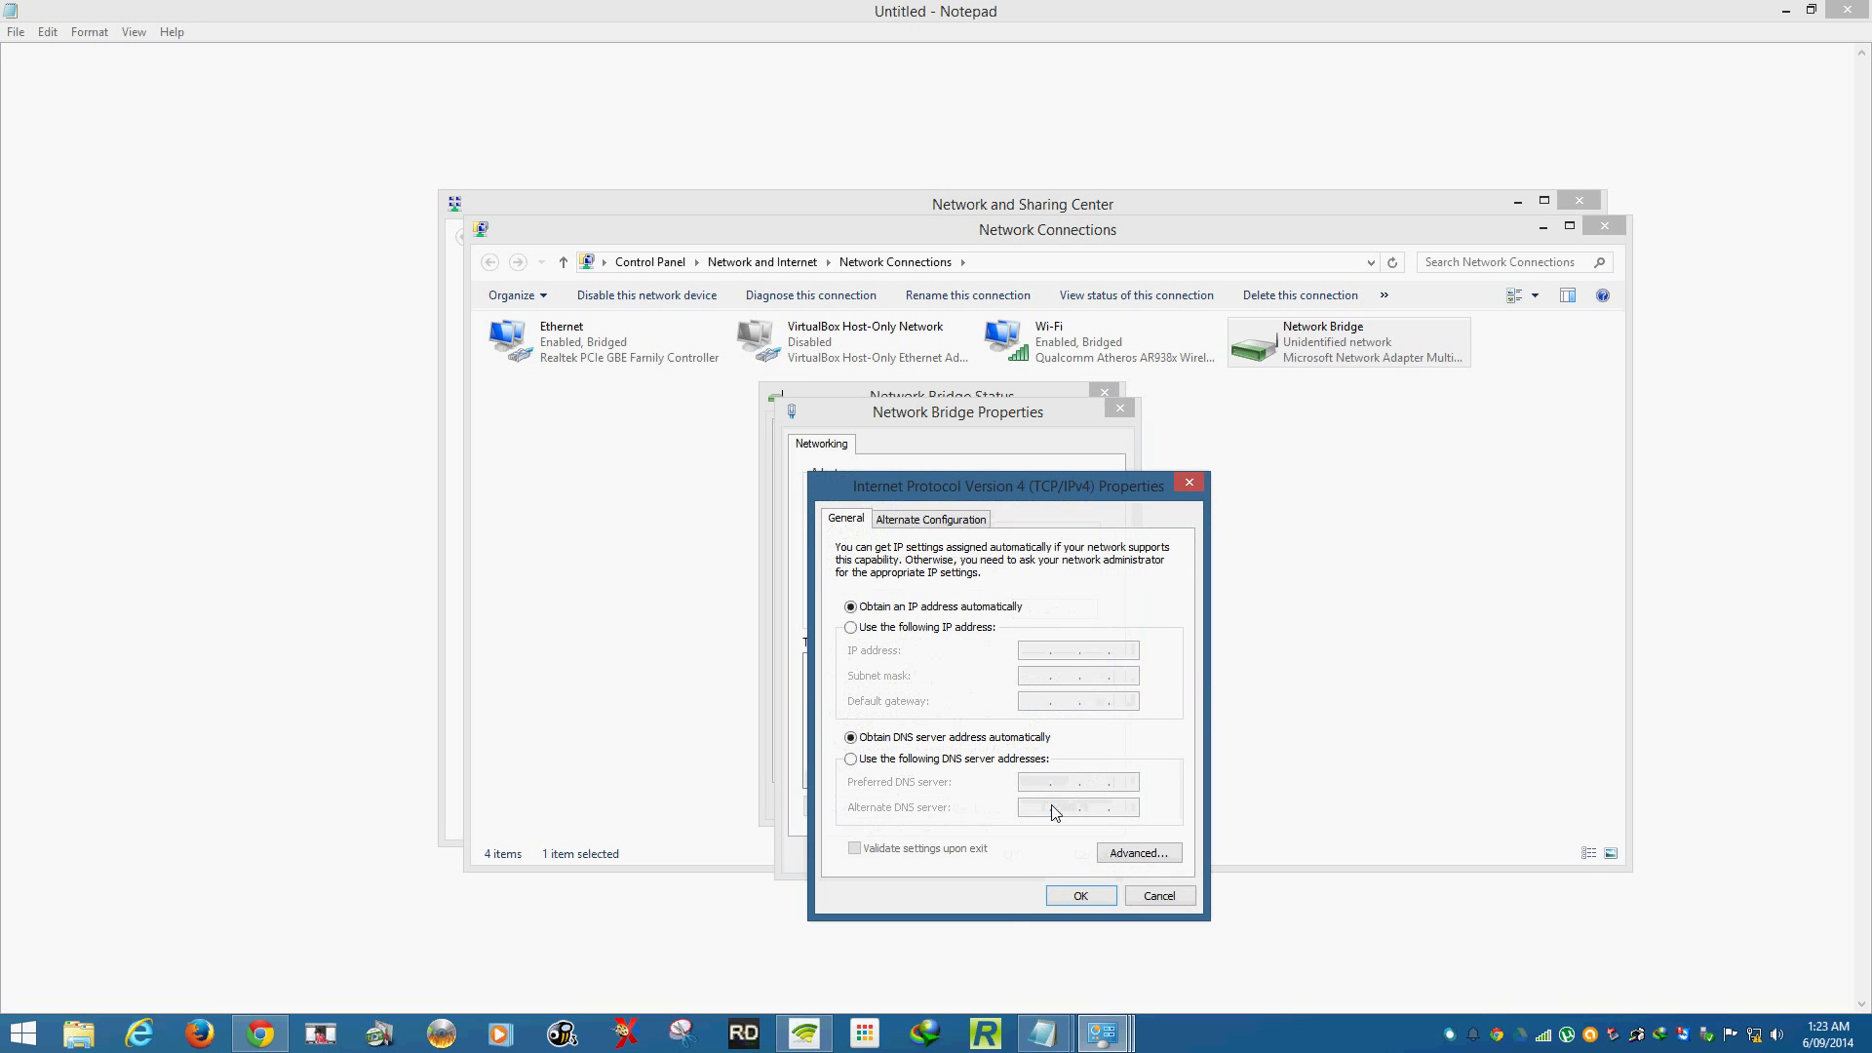
# Assign static IP 192.168.1.25, mask 255.255.255.0, gateway and DNS 192.168.1.254, and apply.
pyautogui.click(973, 636)
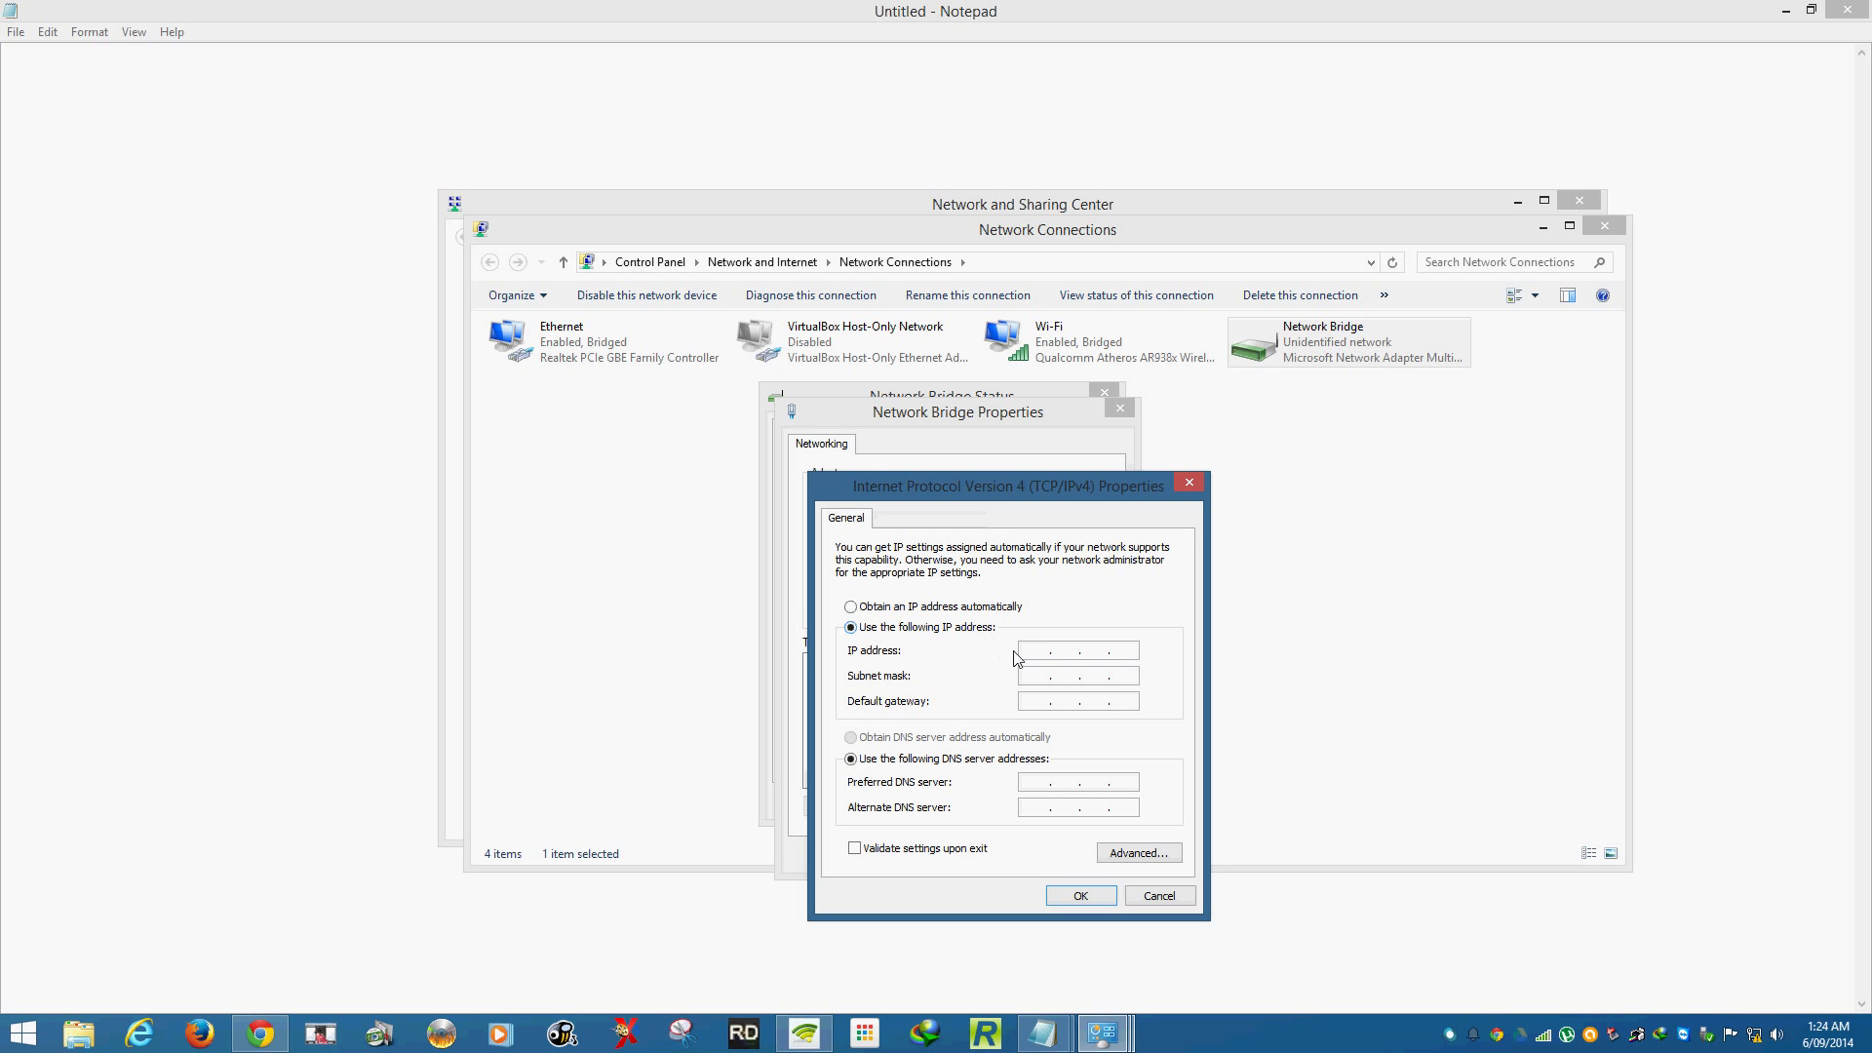
pyautogui.click(1046, 657)
pyautogui.write('192.168.1.')
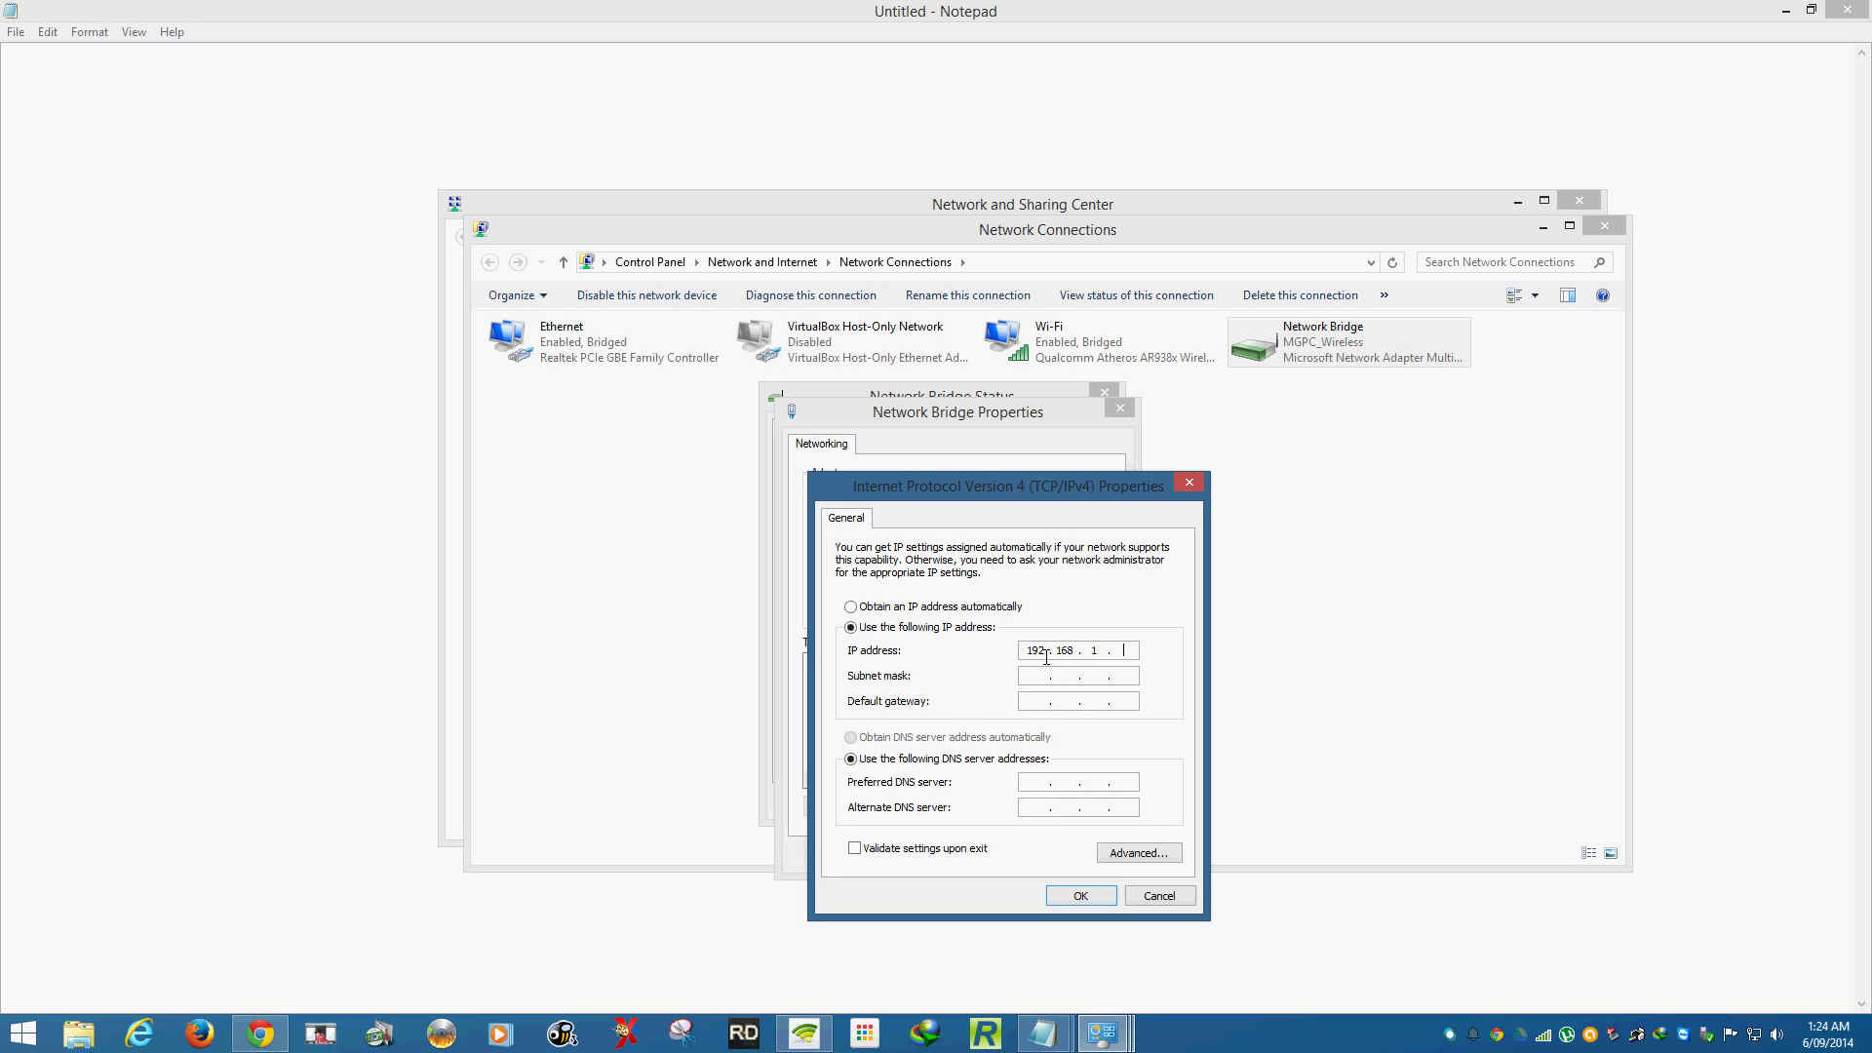
pyautogui.write('25')
pyautogui.press('Tab')
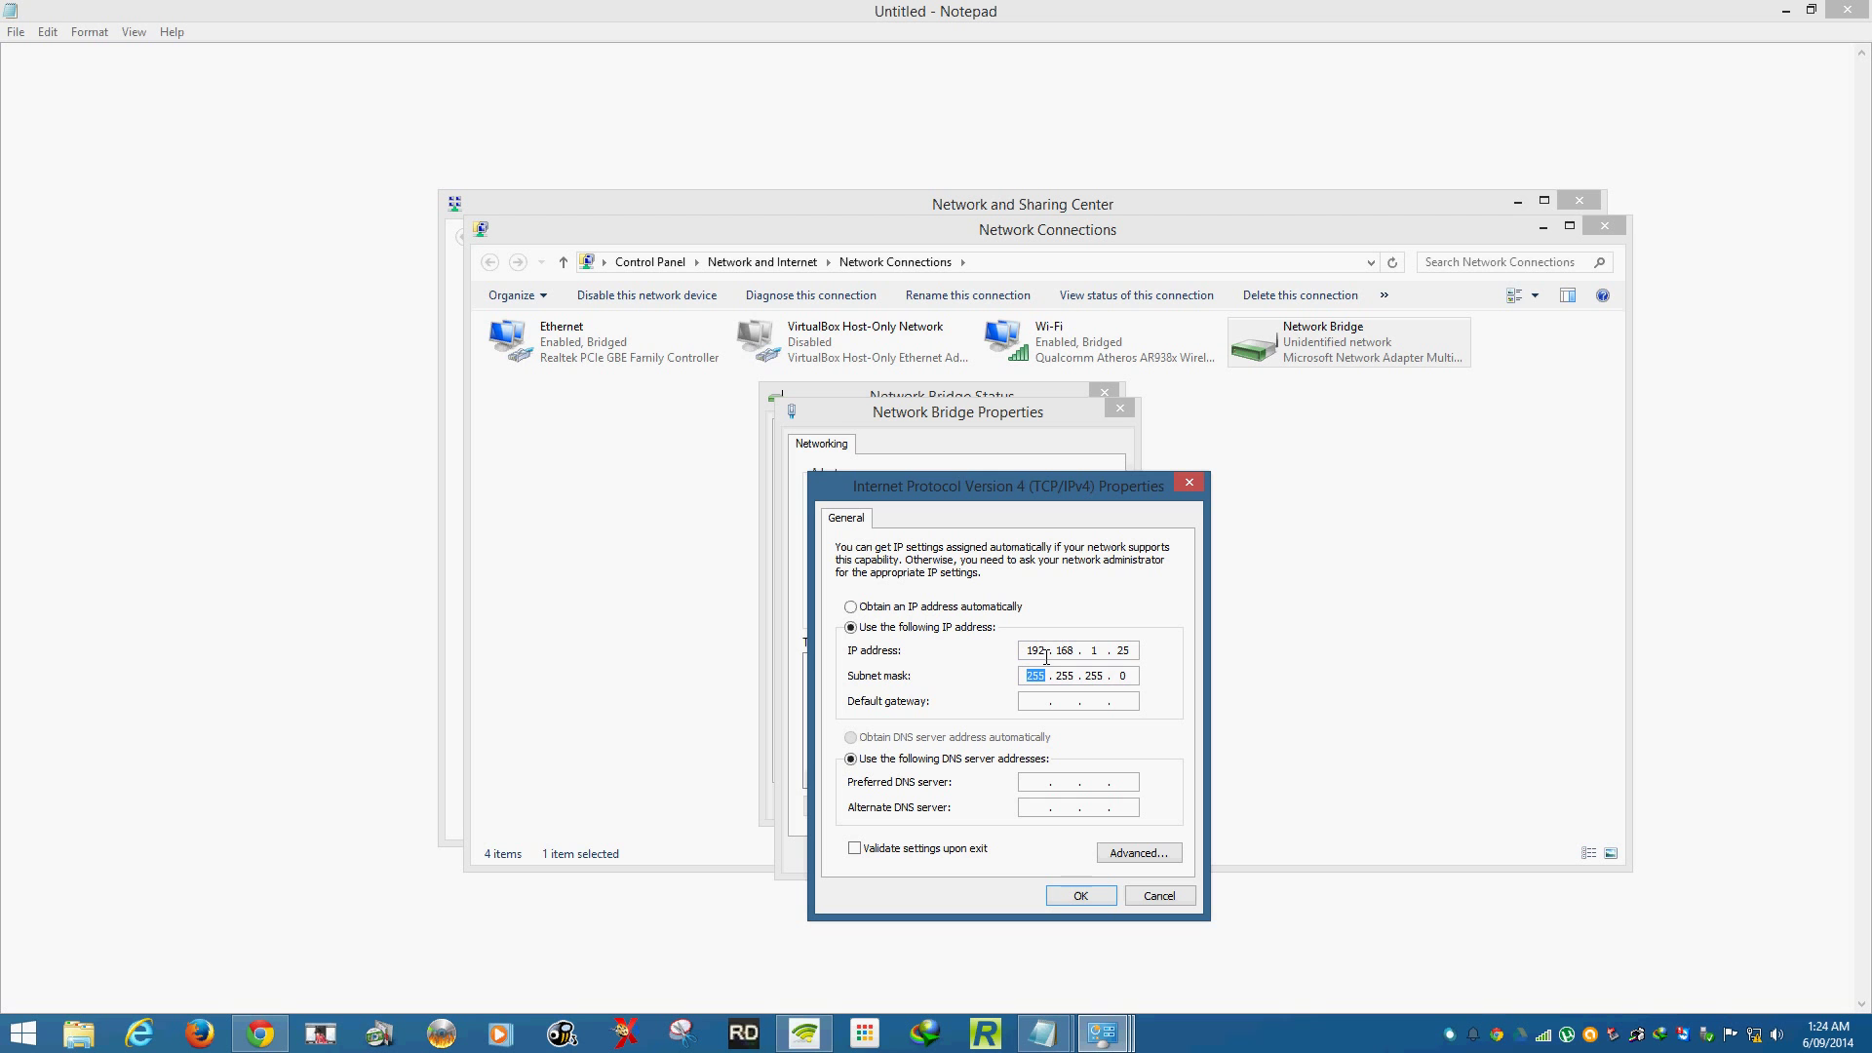
pyautogui.press('Tab')
pyautogui.write('192 . 168 . 1 . 254')
pyautogui.press('Tab')
pyautogui.press('Tab')
pyautogui.write('192 . 168 . 1 . 254')
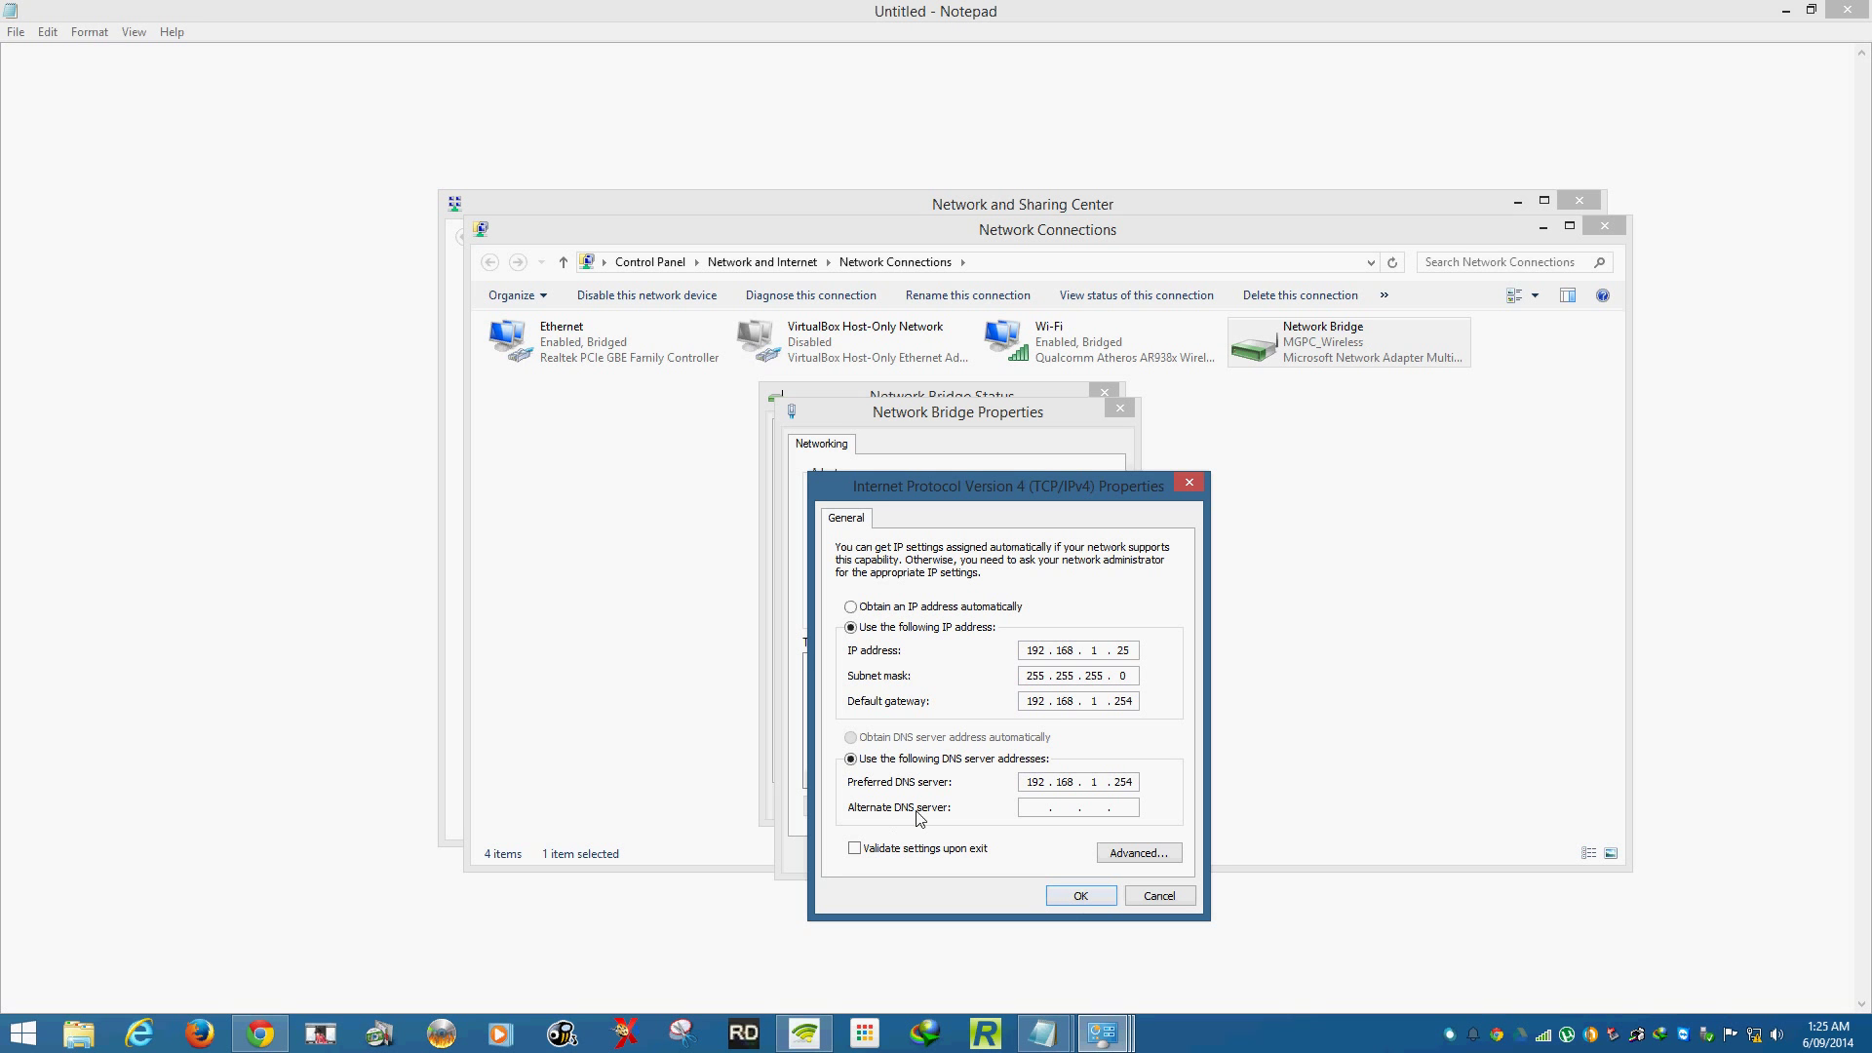
pyautogui.click(1080, 898)
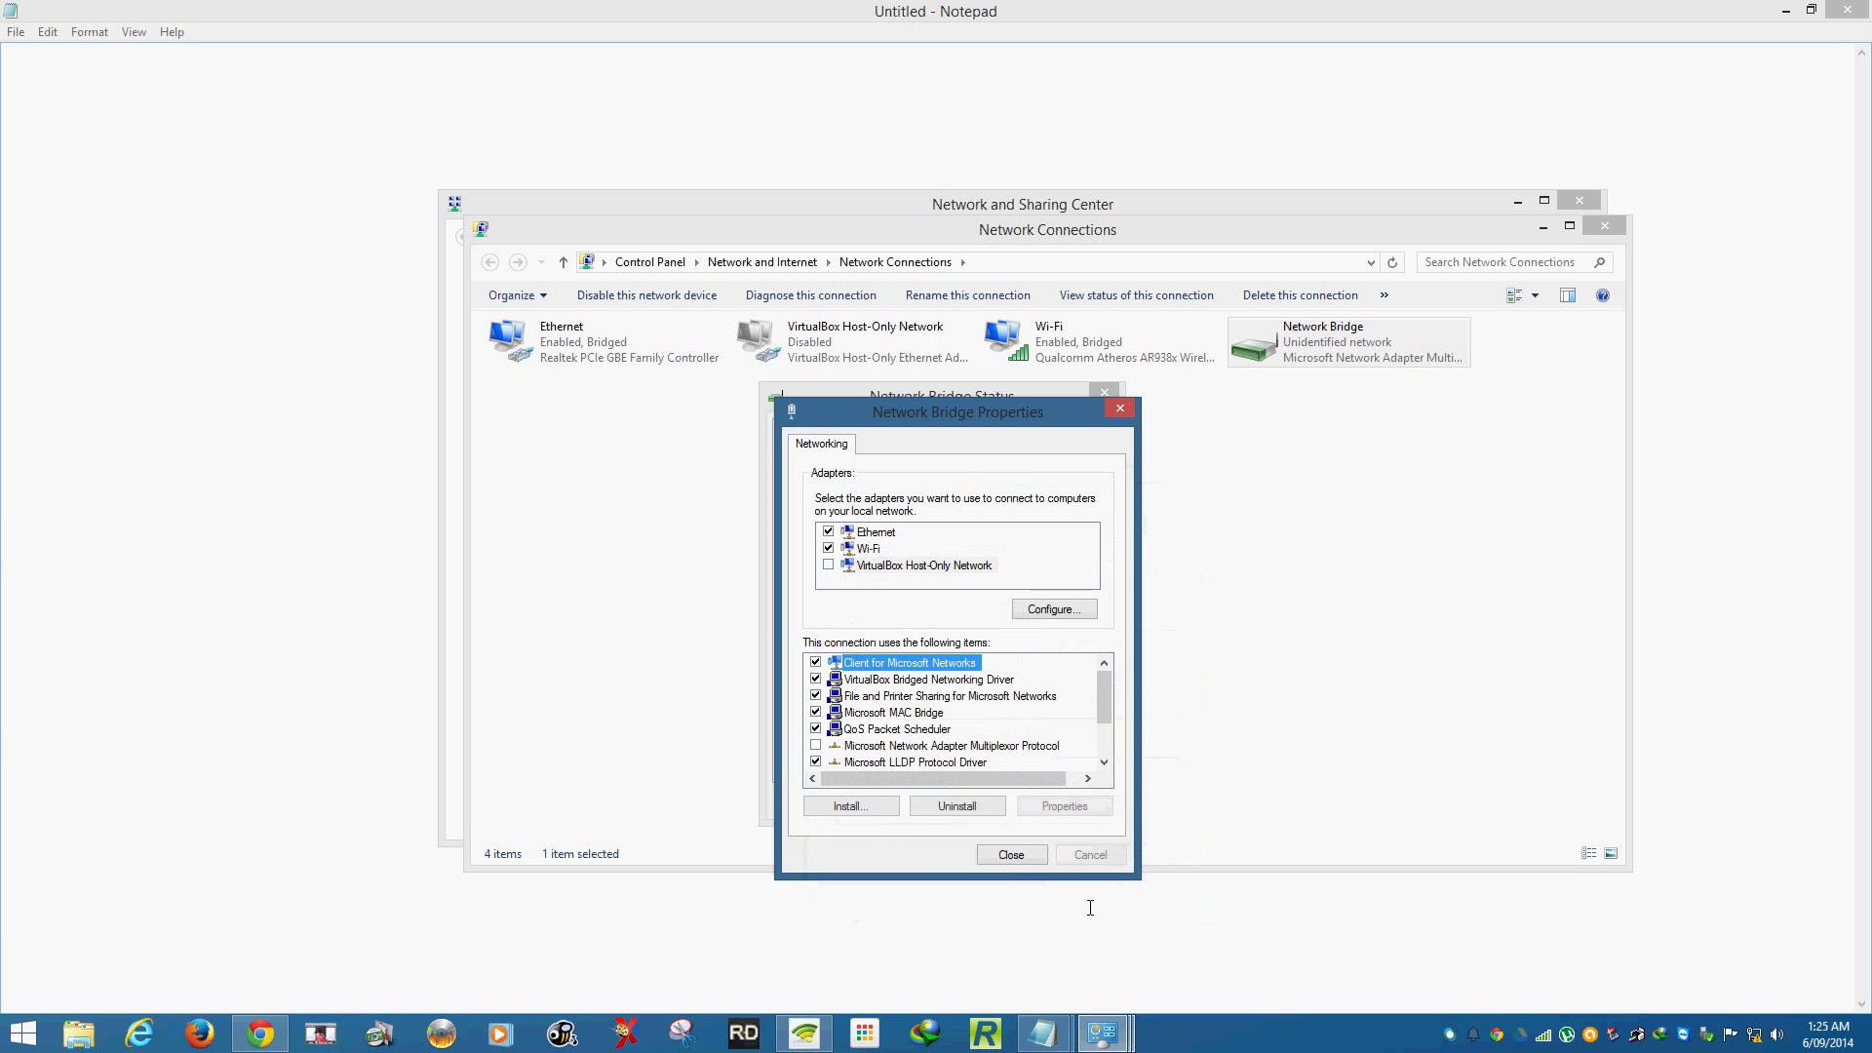
# Close the bridge dialogs, then recheck its details: 192.168.1.25 with gateway and DNS 192.168.1.254.
pyautogui.click(1011, 855)
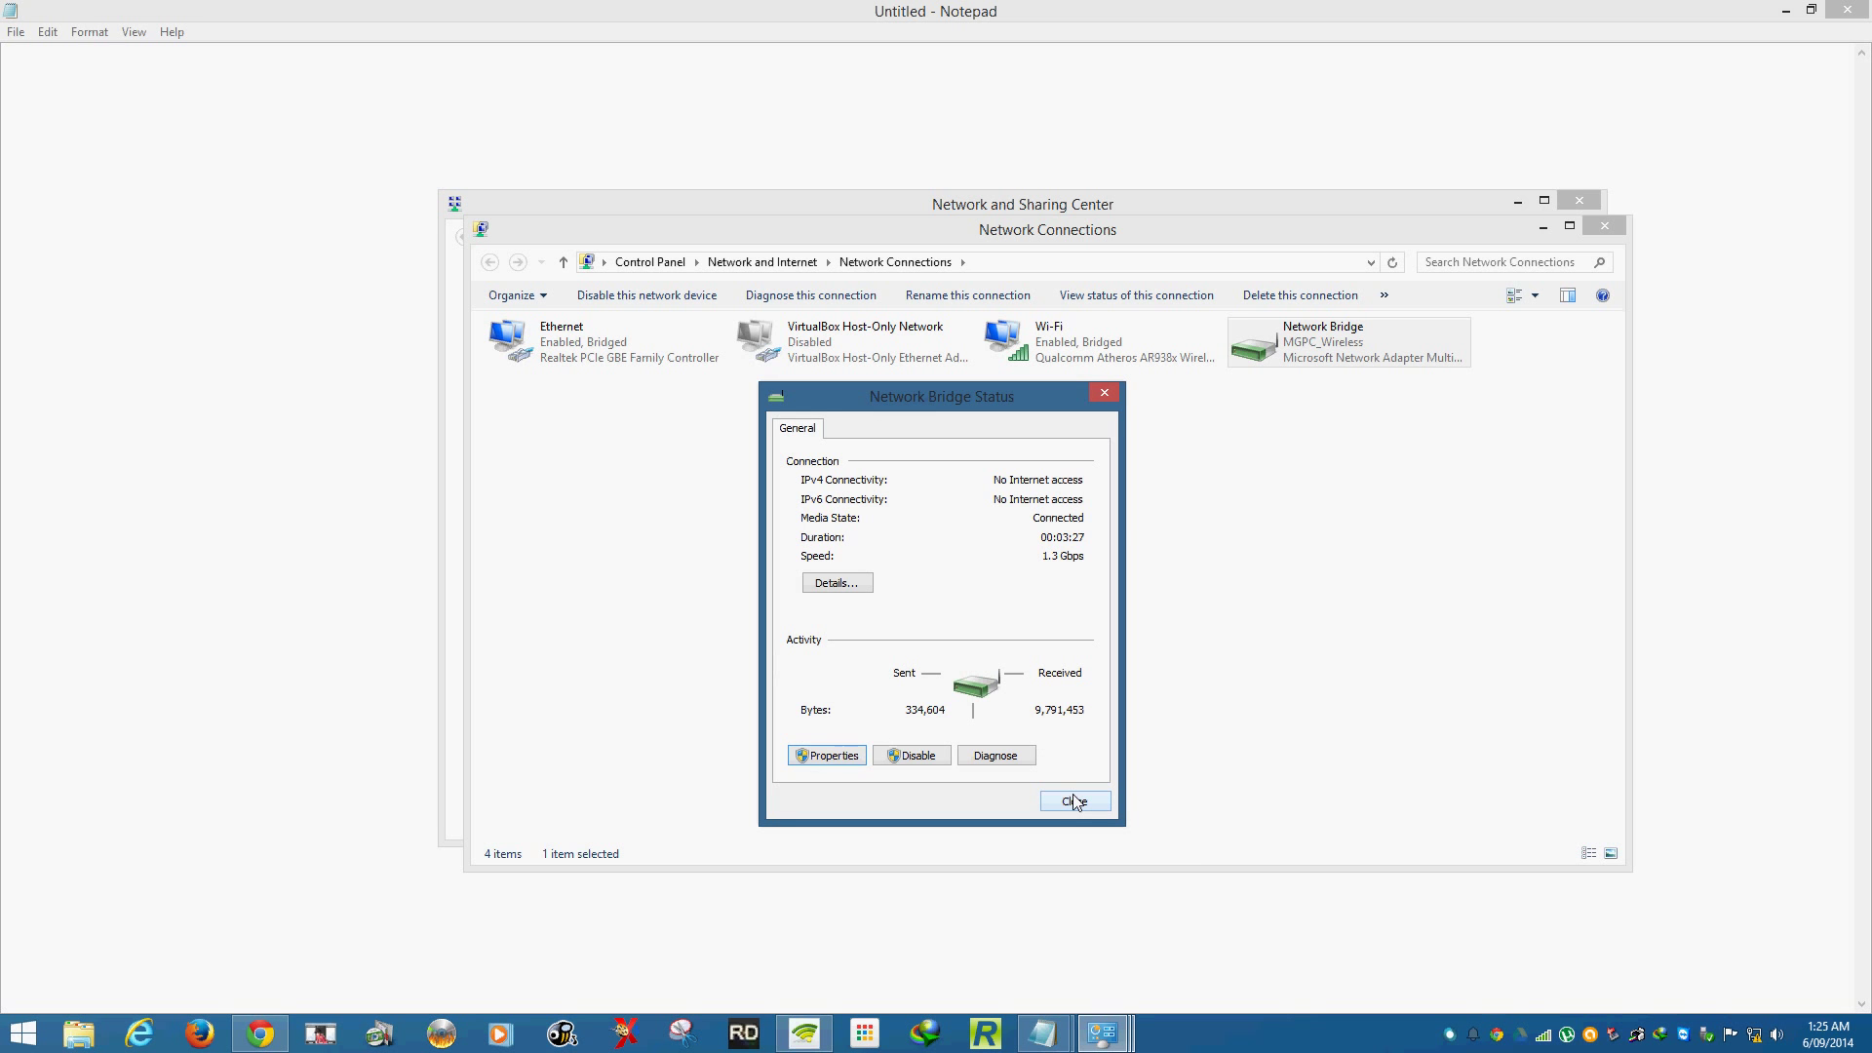
pyautogui.click(1073, 802)
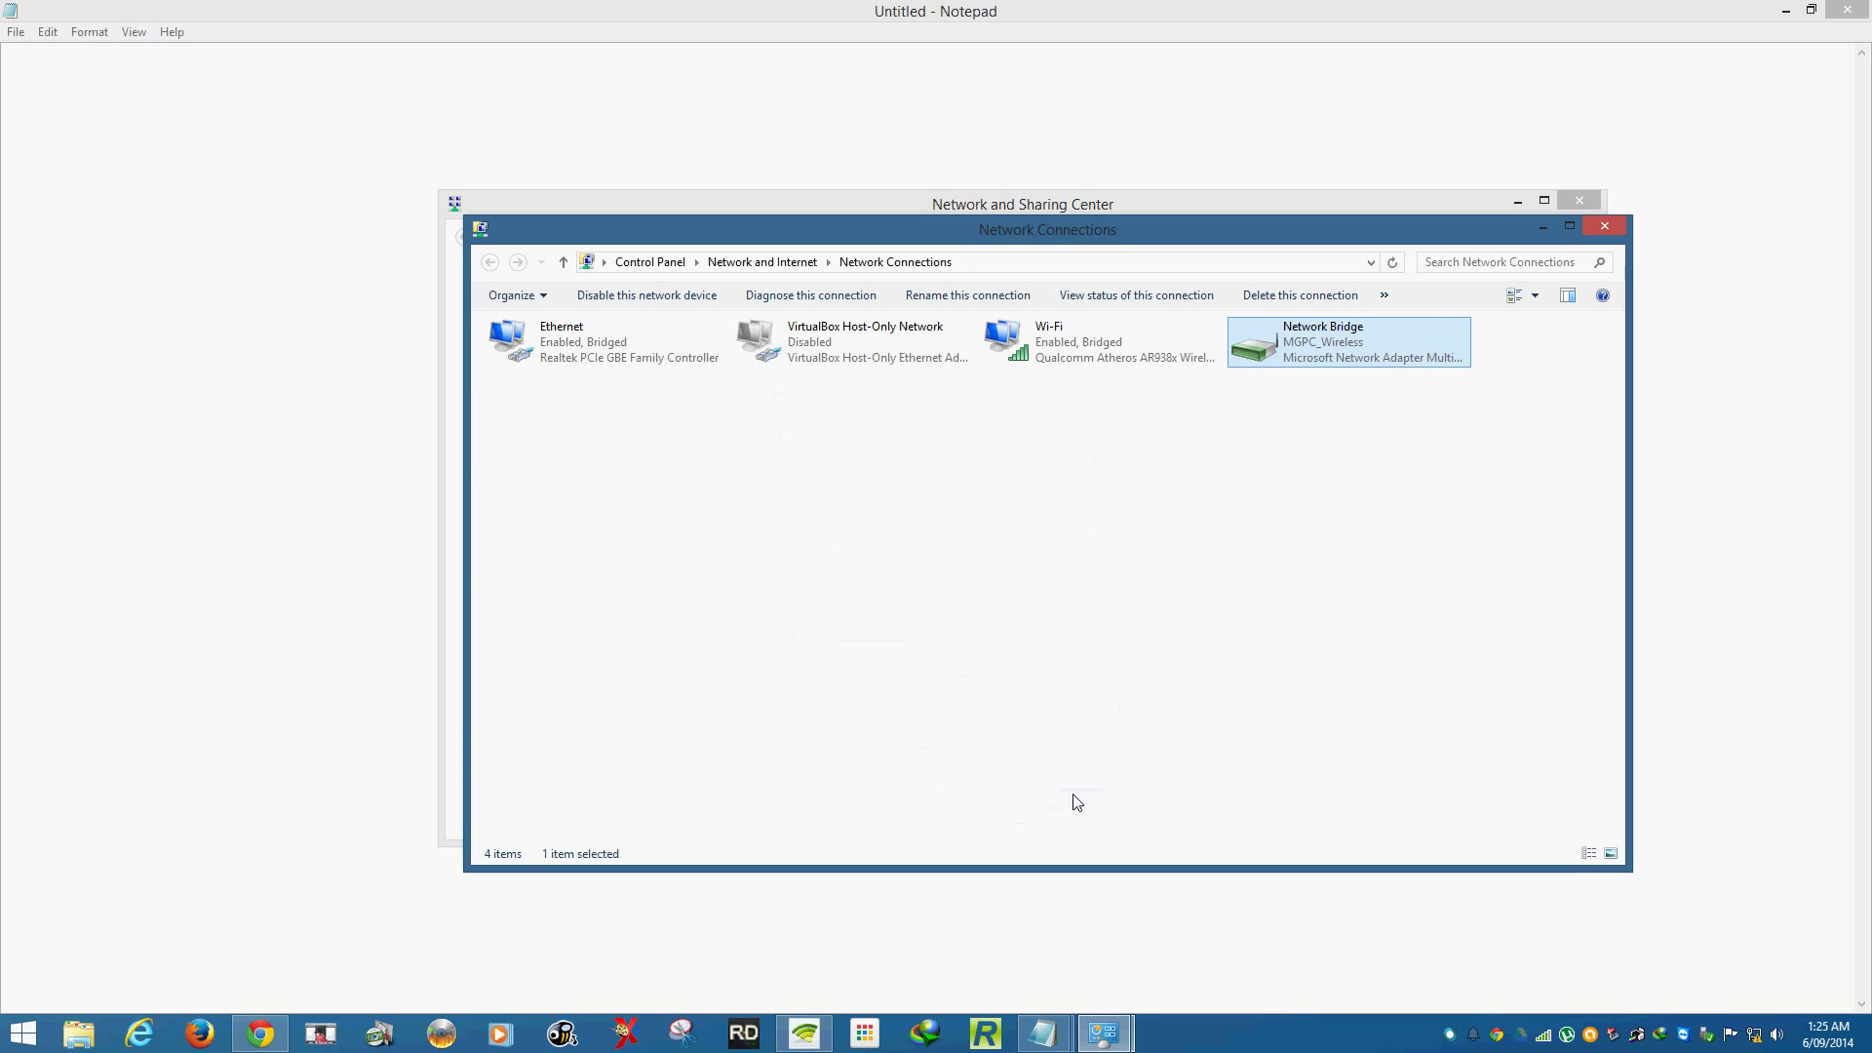
pyautogui.click(1285, 480)
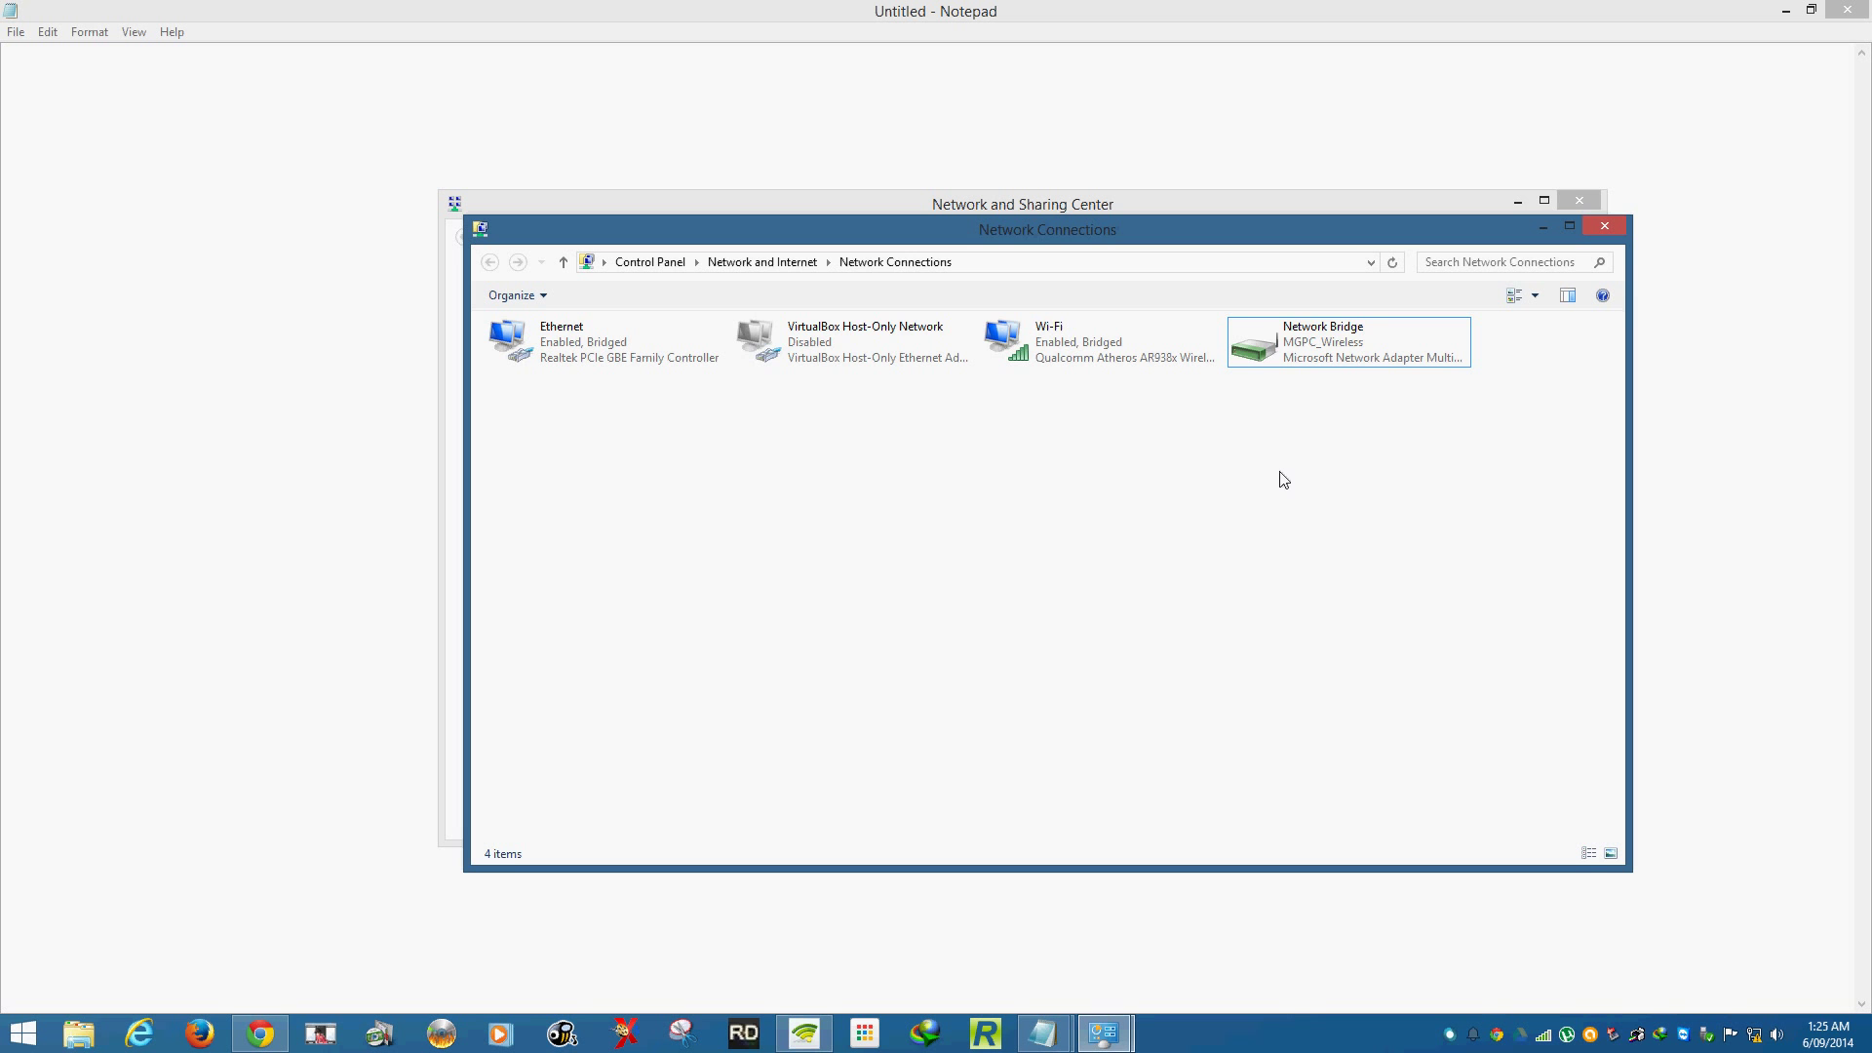
pyautogui.doubleClick(1285, 341)
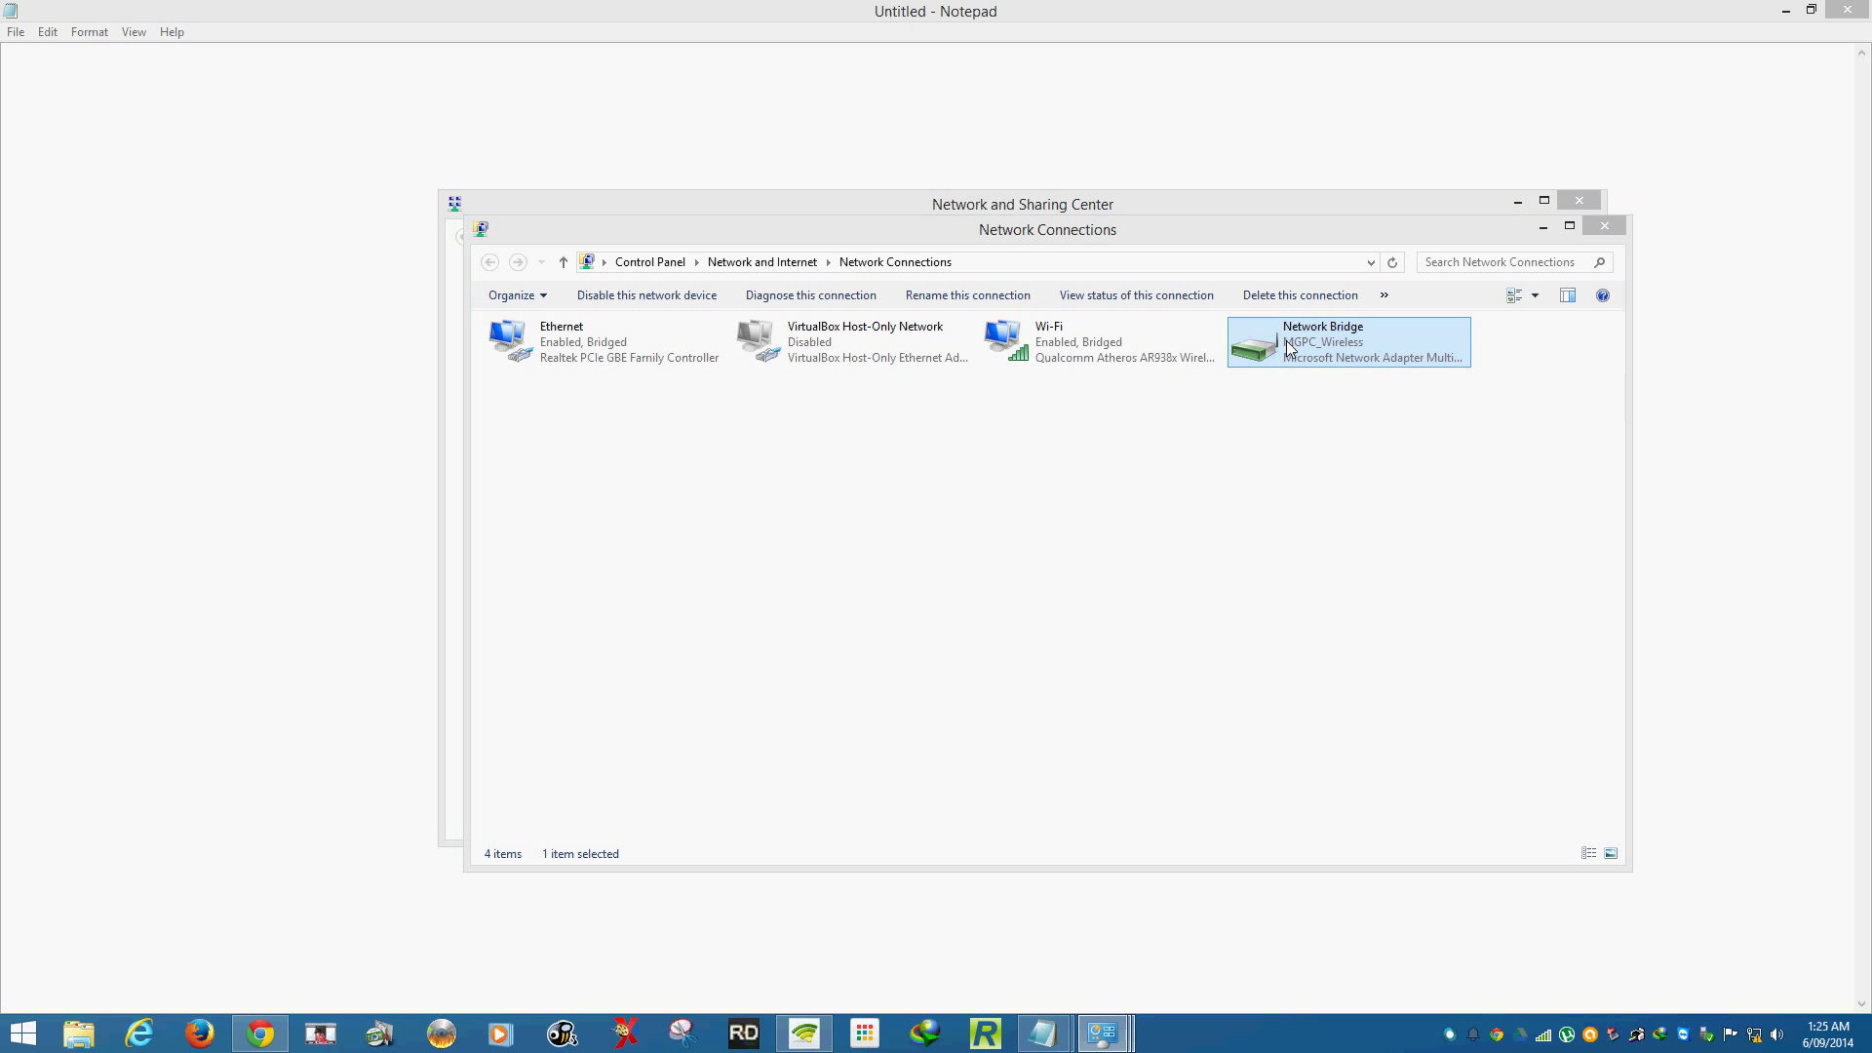
pyautogui.click(809, 509)
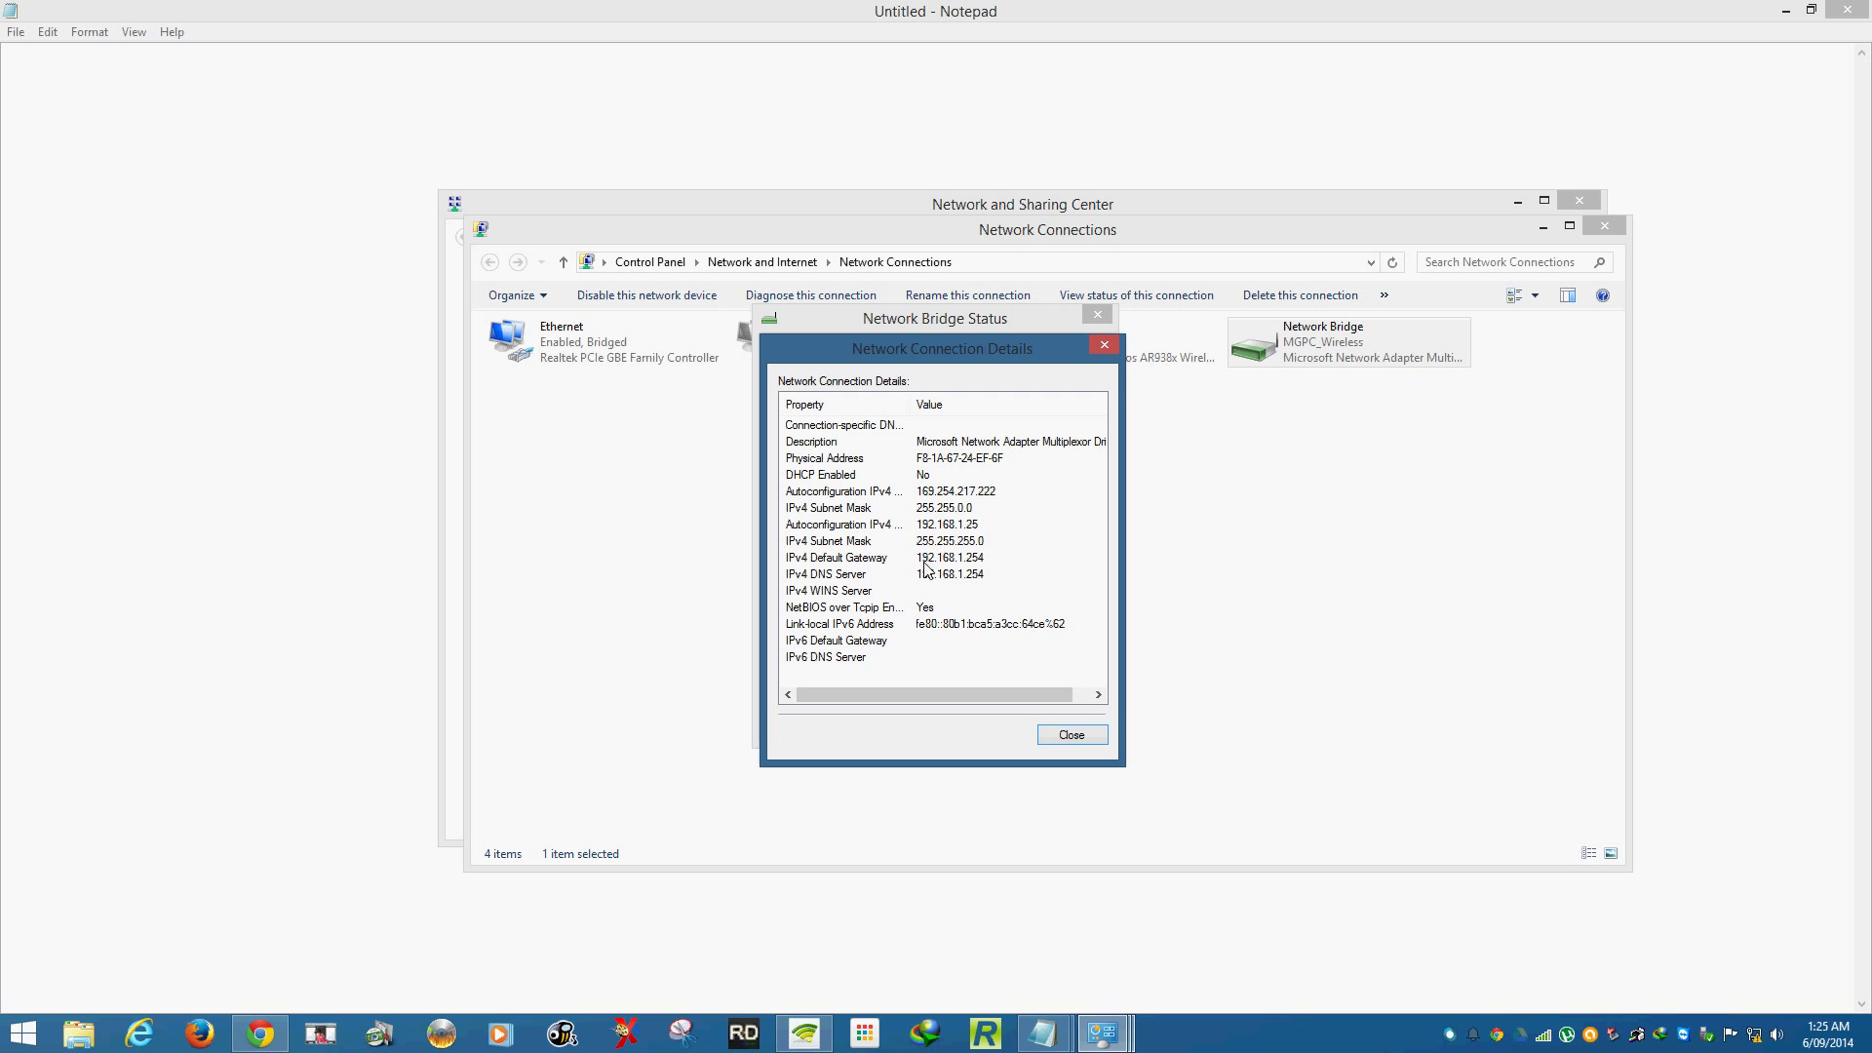
pyautogui.click(1072, 735)
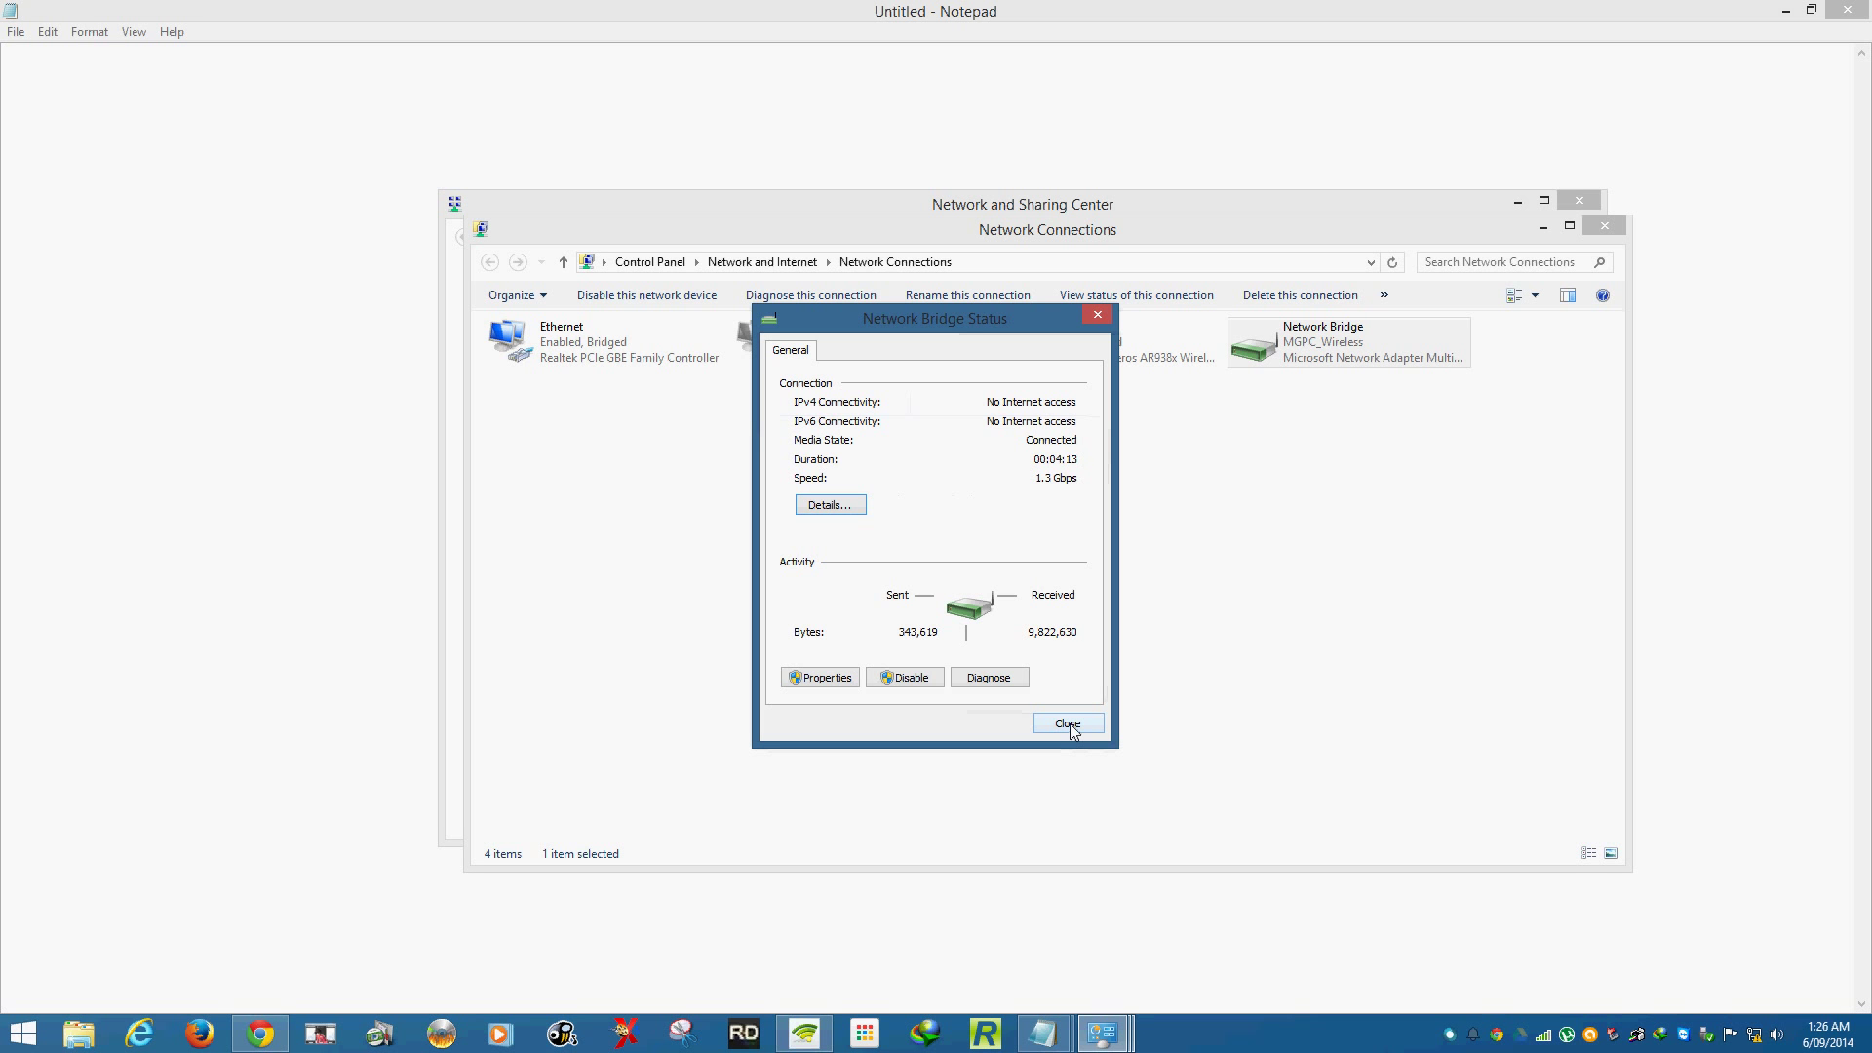
pyautogui.click(1069, 724)
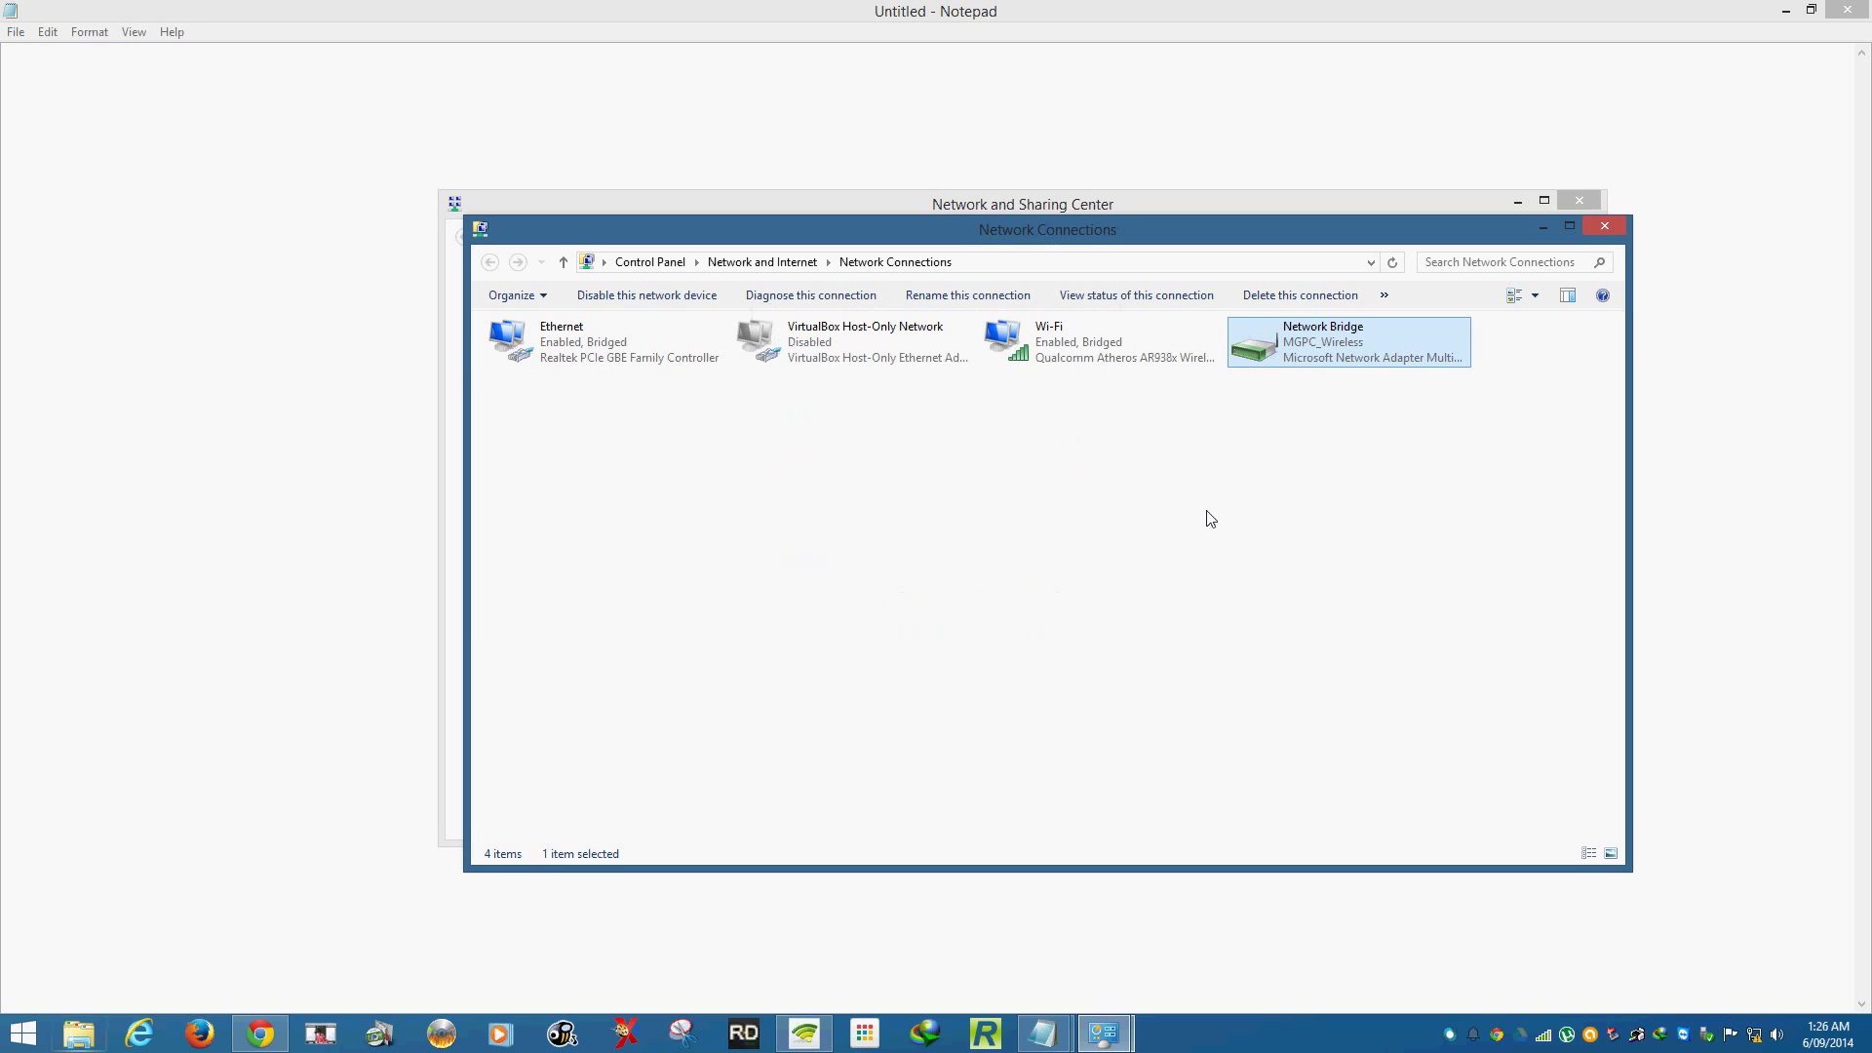
# Disable the Network Bridge, then enable it again so it reconnects.
pyautogui.rightClick(1266, 345)
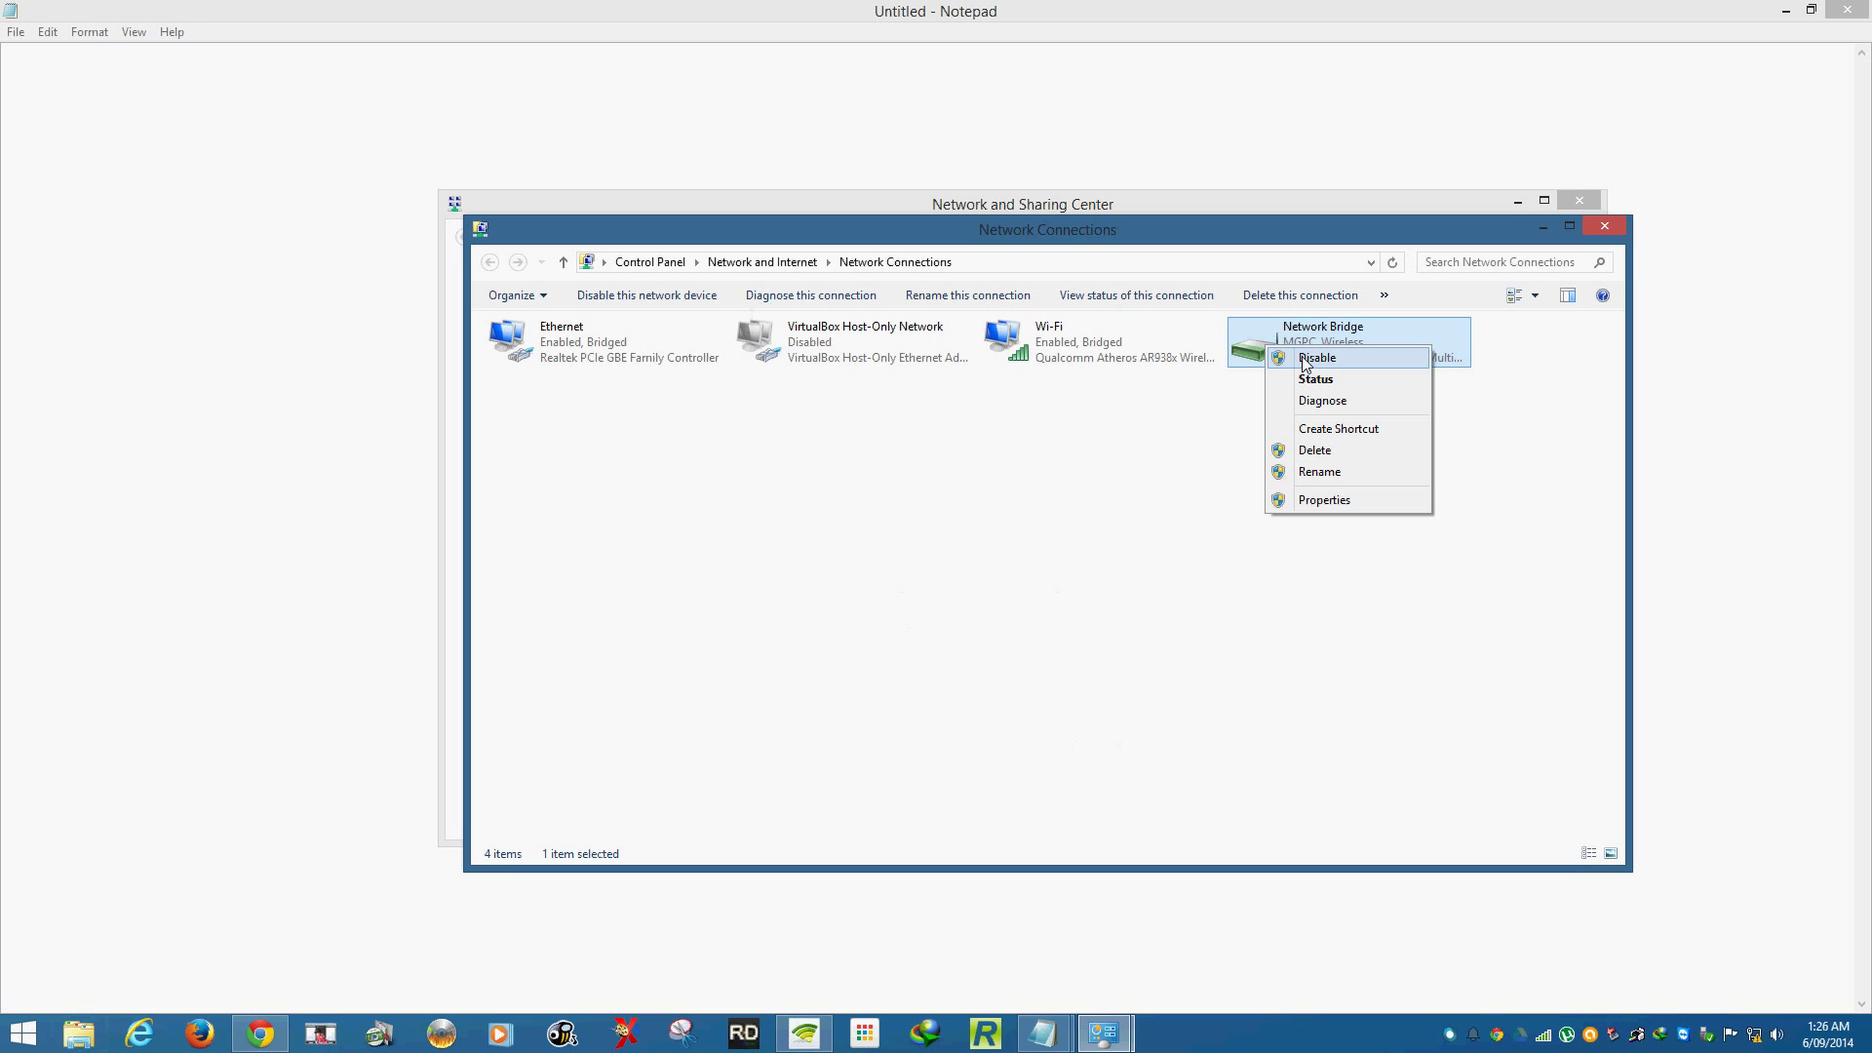
pyautogui.click(1305, 361)
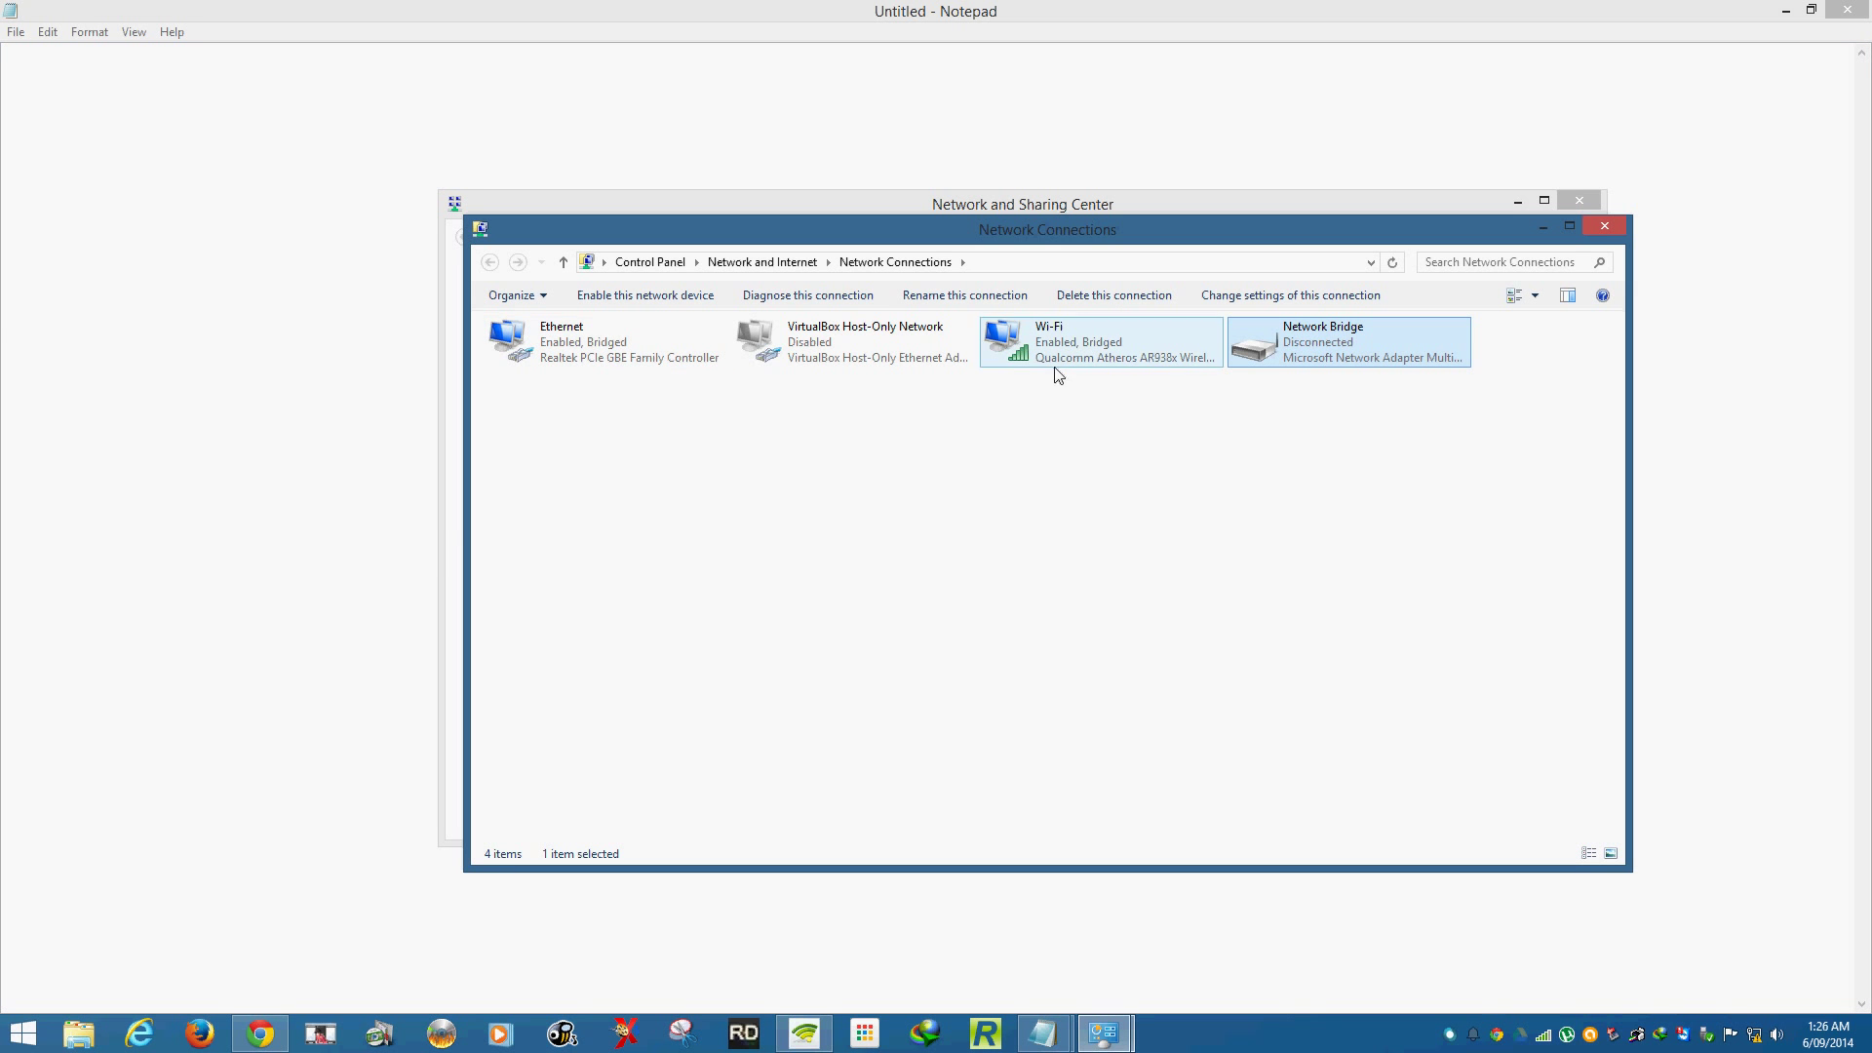
pyautogui.rightClick(1337, 347)
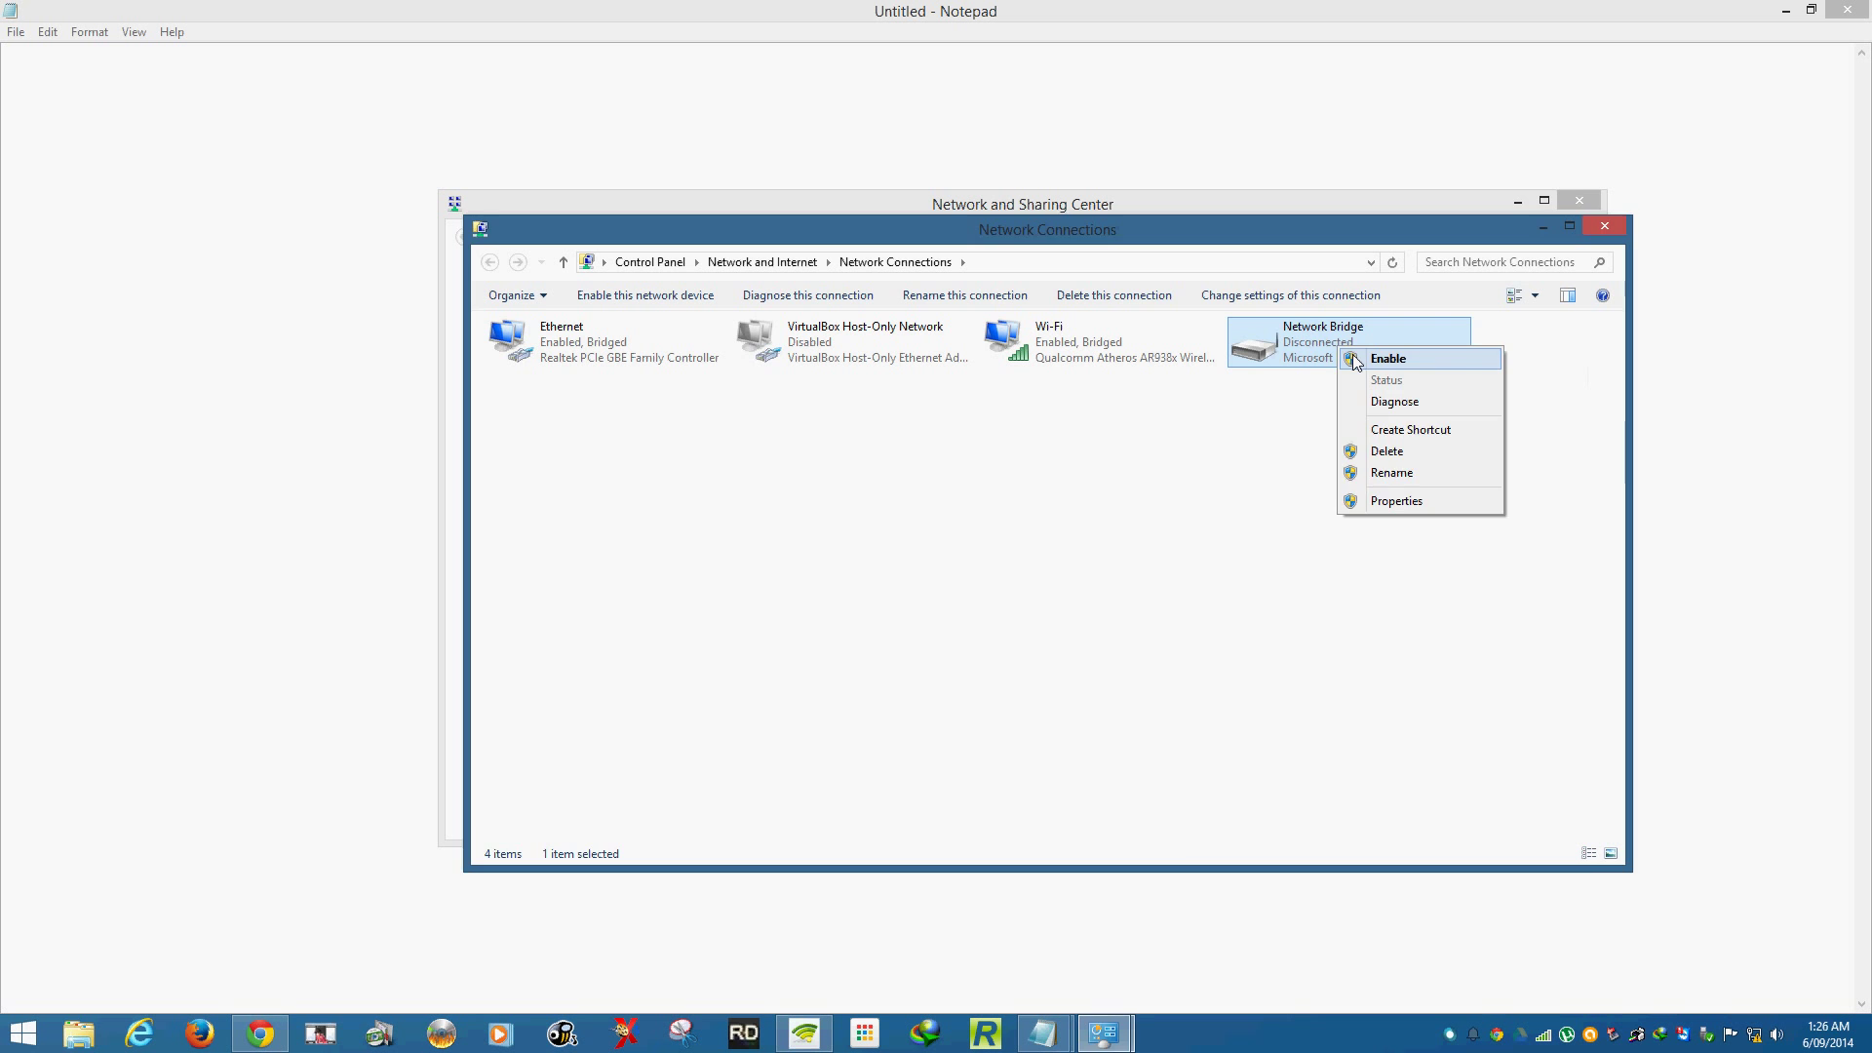
pyautogui.click(1358, 360)
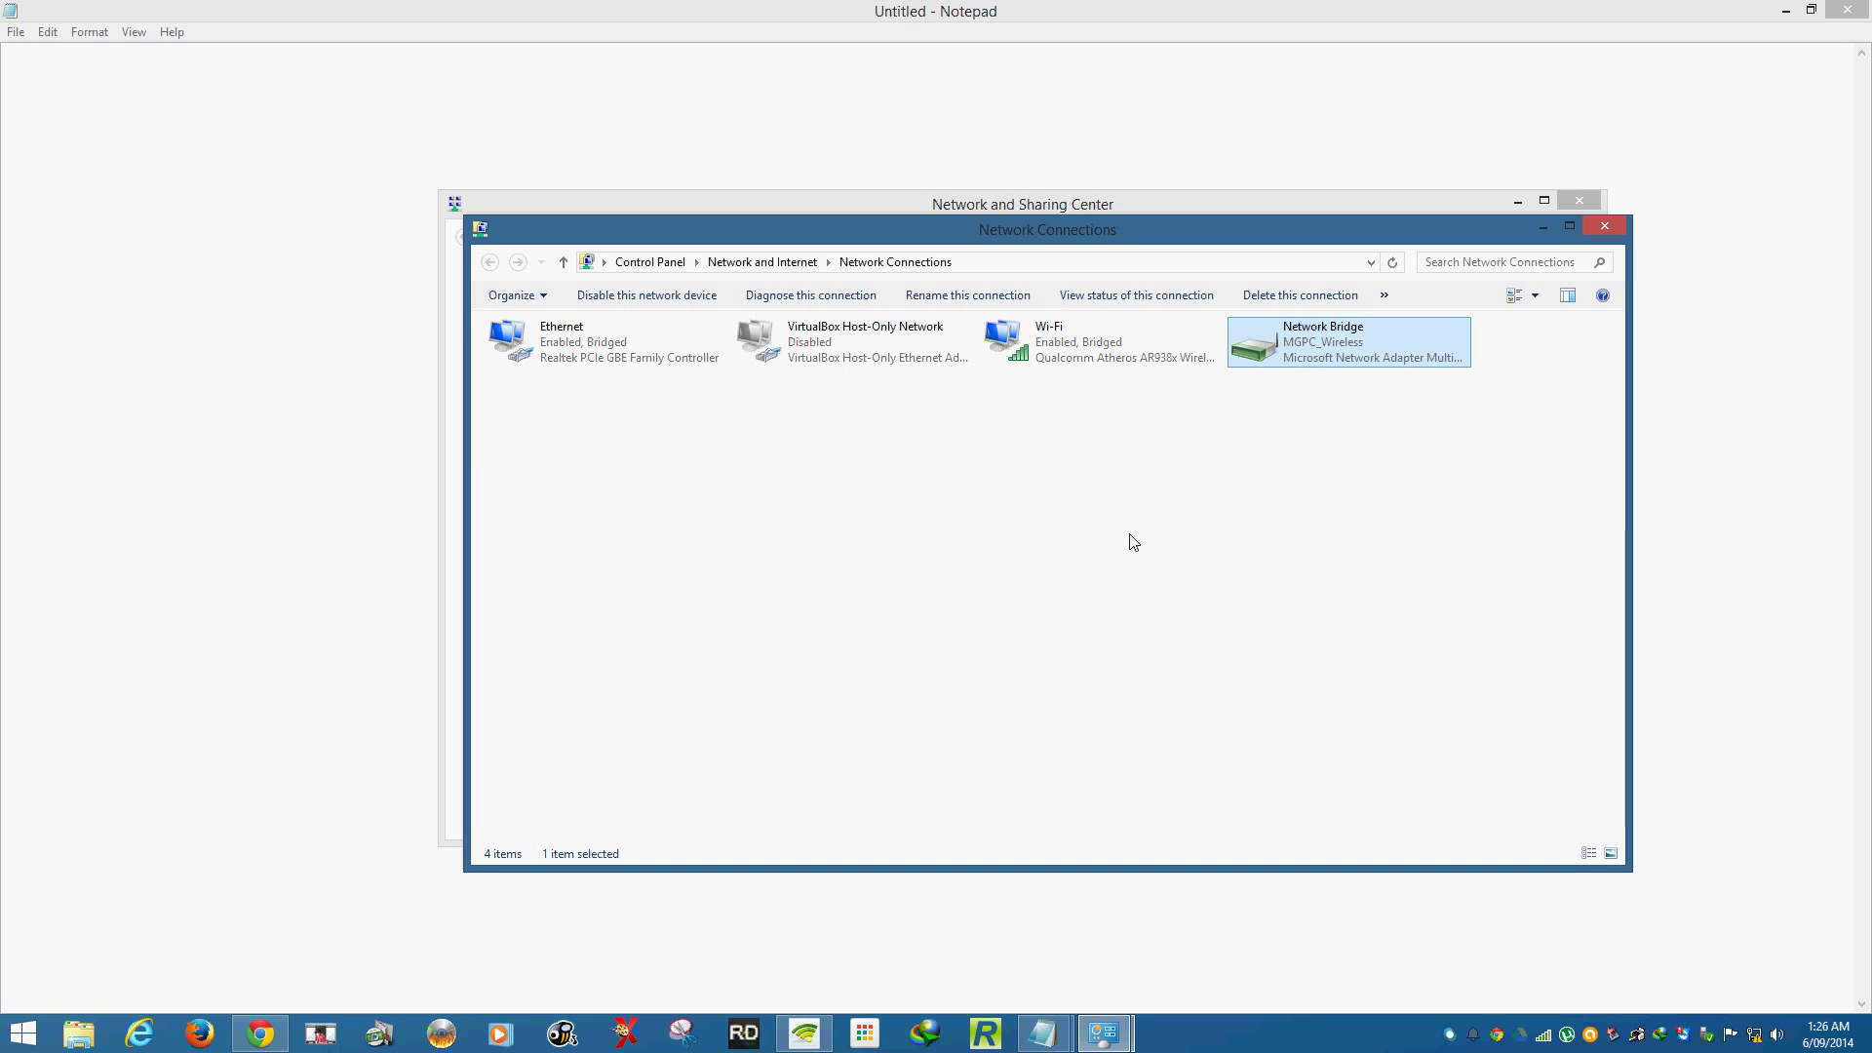
# Check the Network Bridge details for its static address, mask and gateway, confirming IPv4 Internet connectivity.
pyautogui.doubleClick(1305, 357)
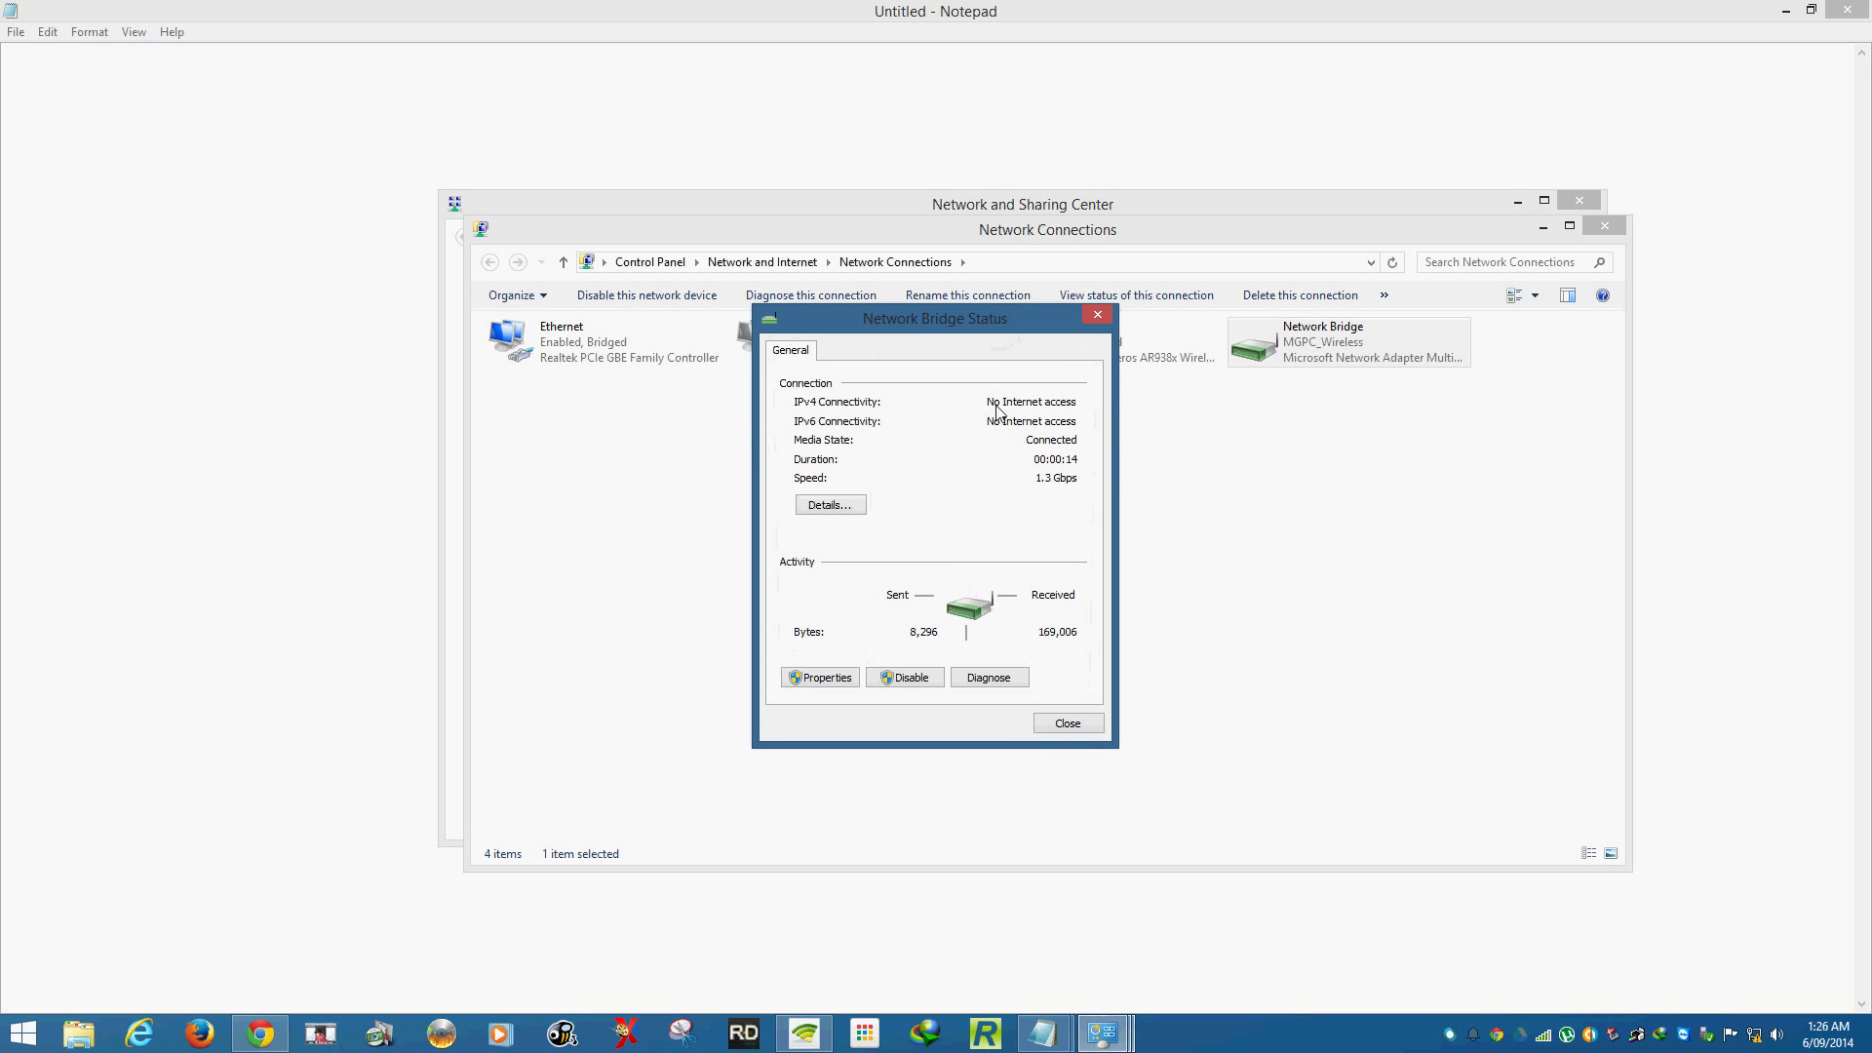
pyautogui.click(850, 505)
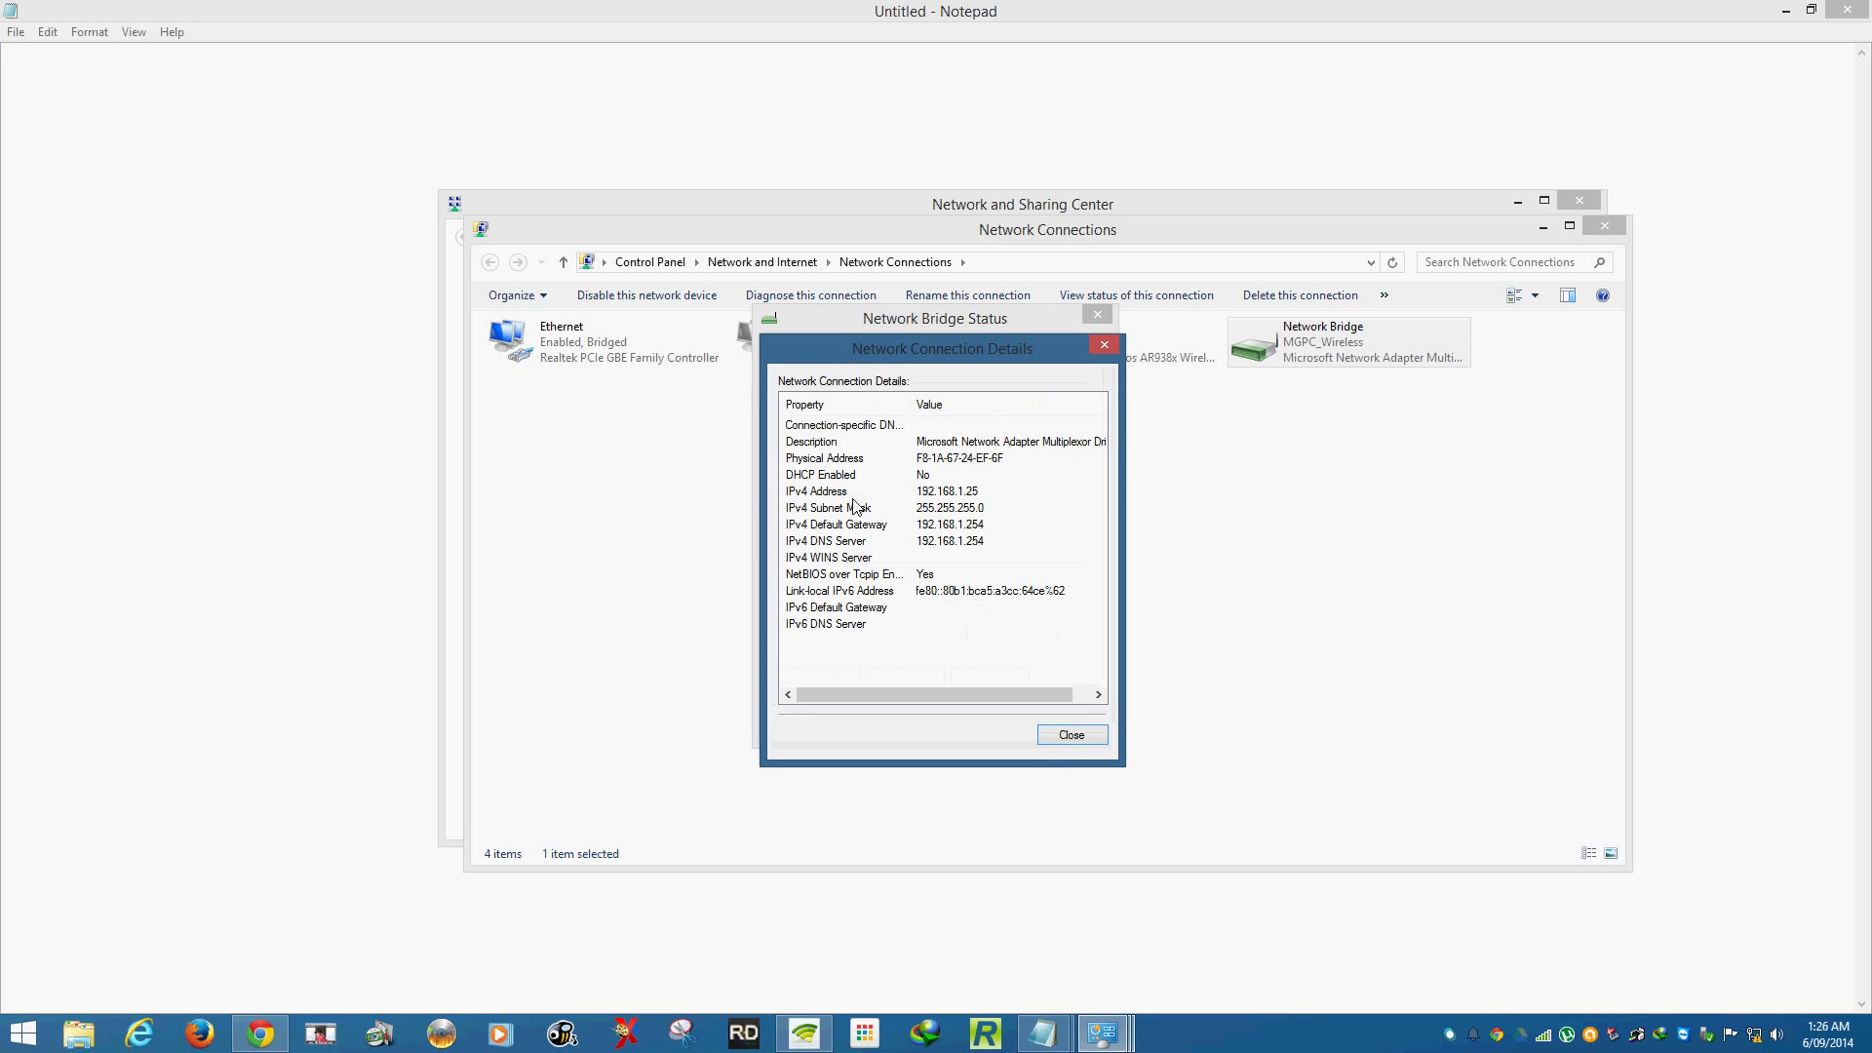
pyautogui.moveTo(897, 360)
pyautogui.mouseDown()
pyautogui.moveTo(887, 426)
pyautogui.moveTo(910, 354)
pyautogui.mouseUp()
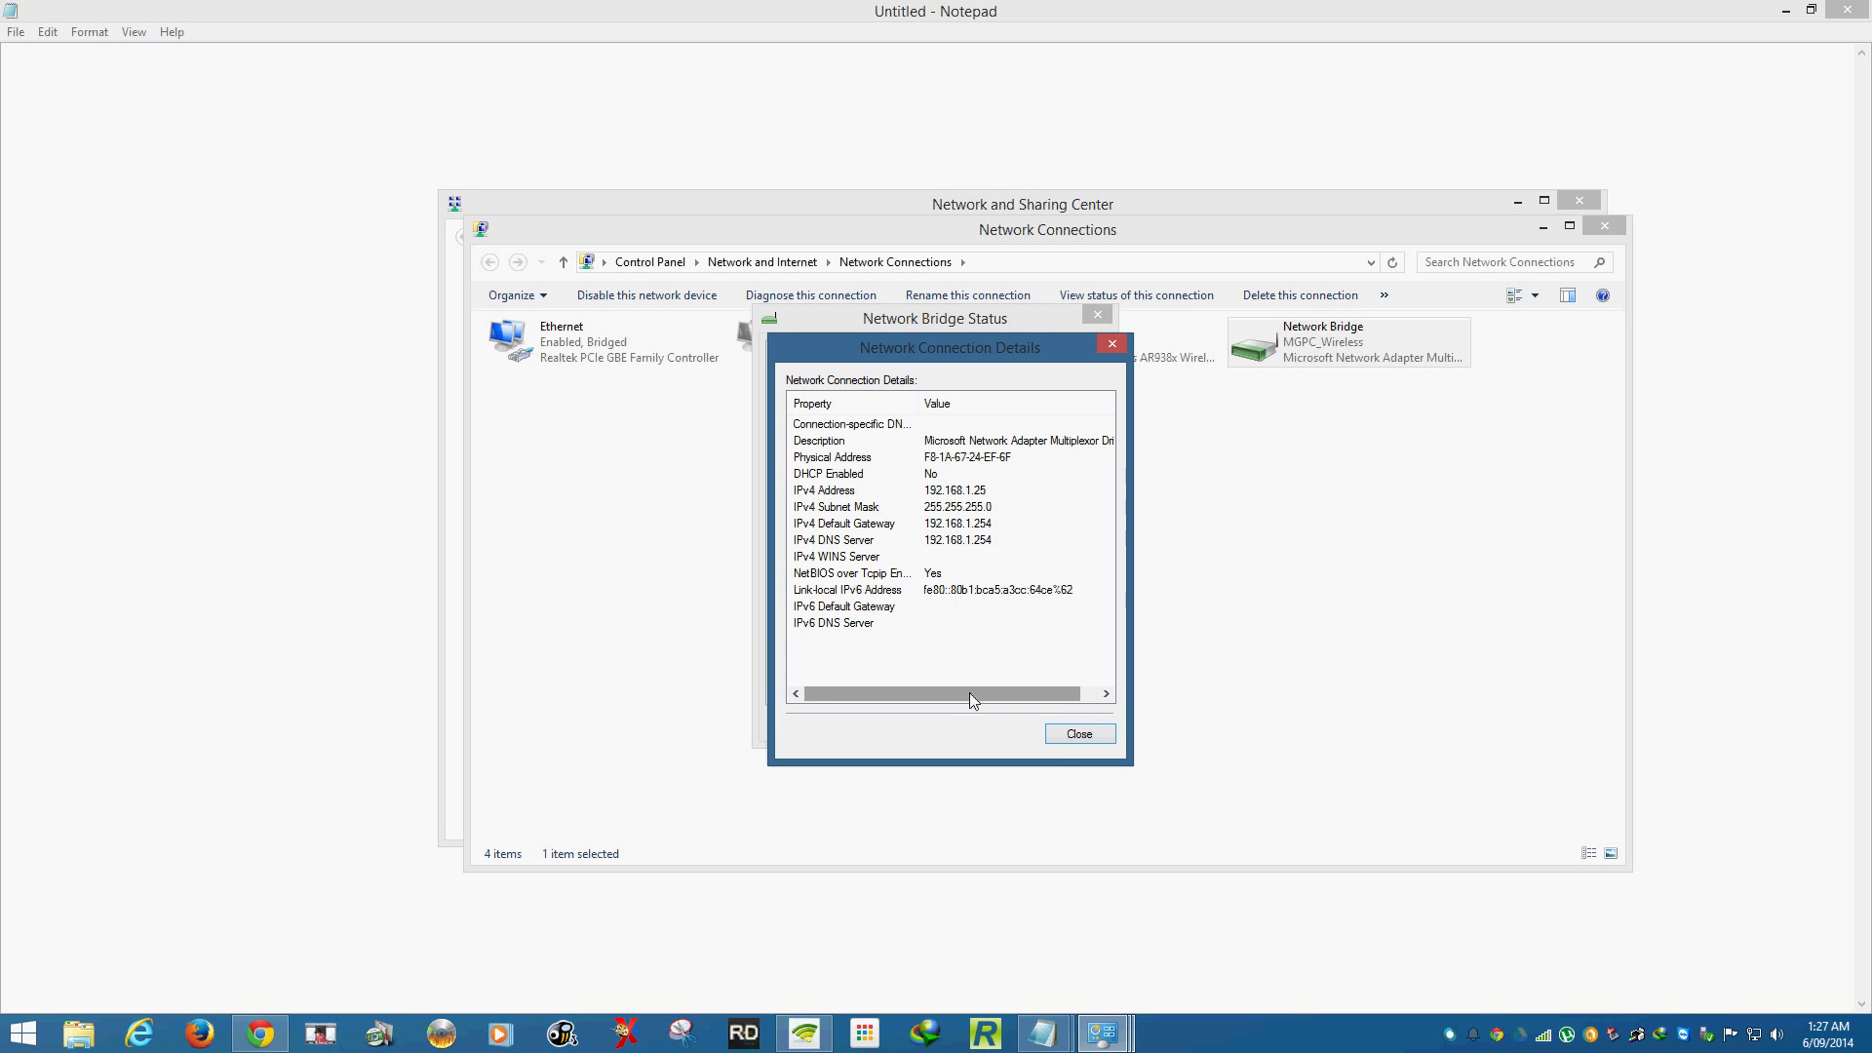
pyautogui.click(1057, 741)
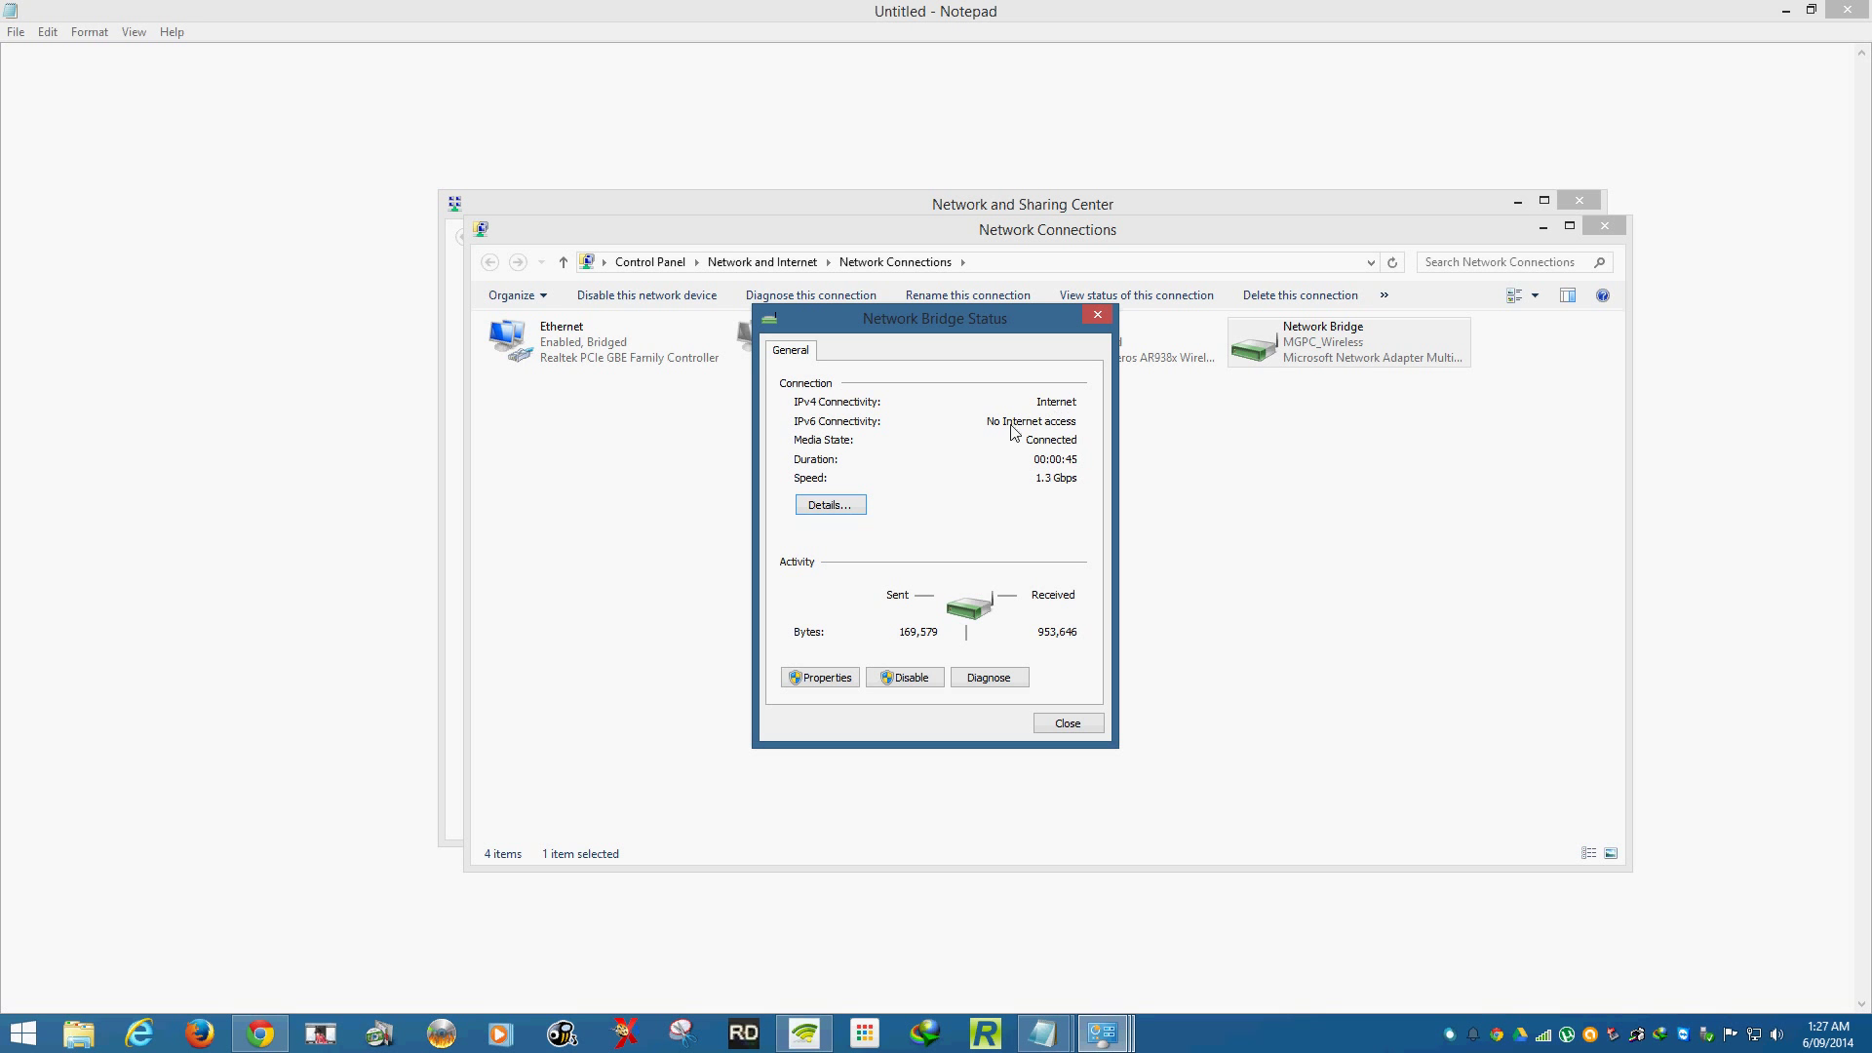
pyautogui.click(143, 1036)
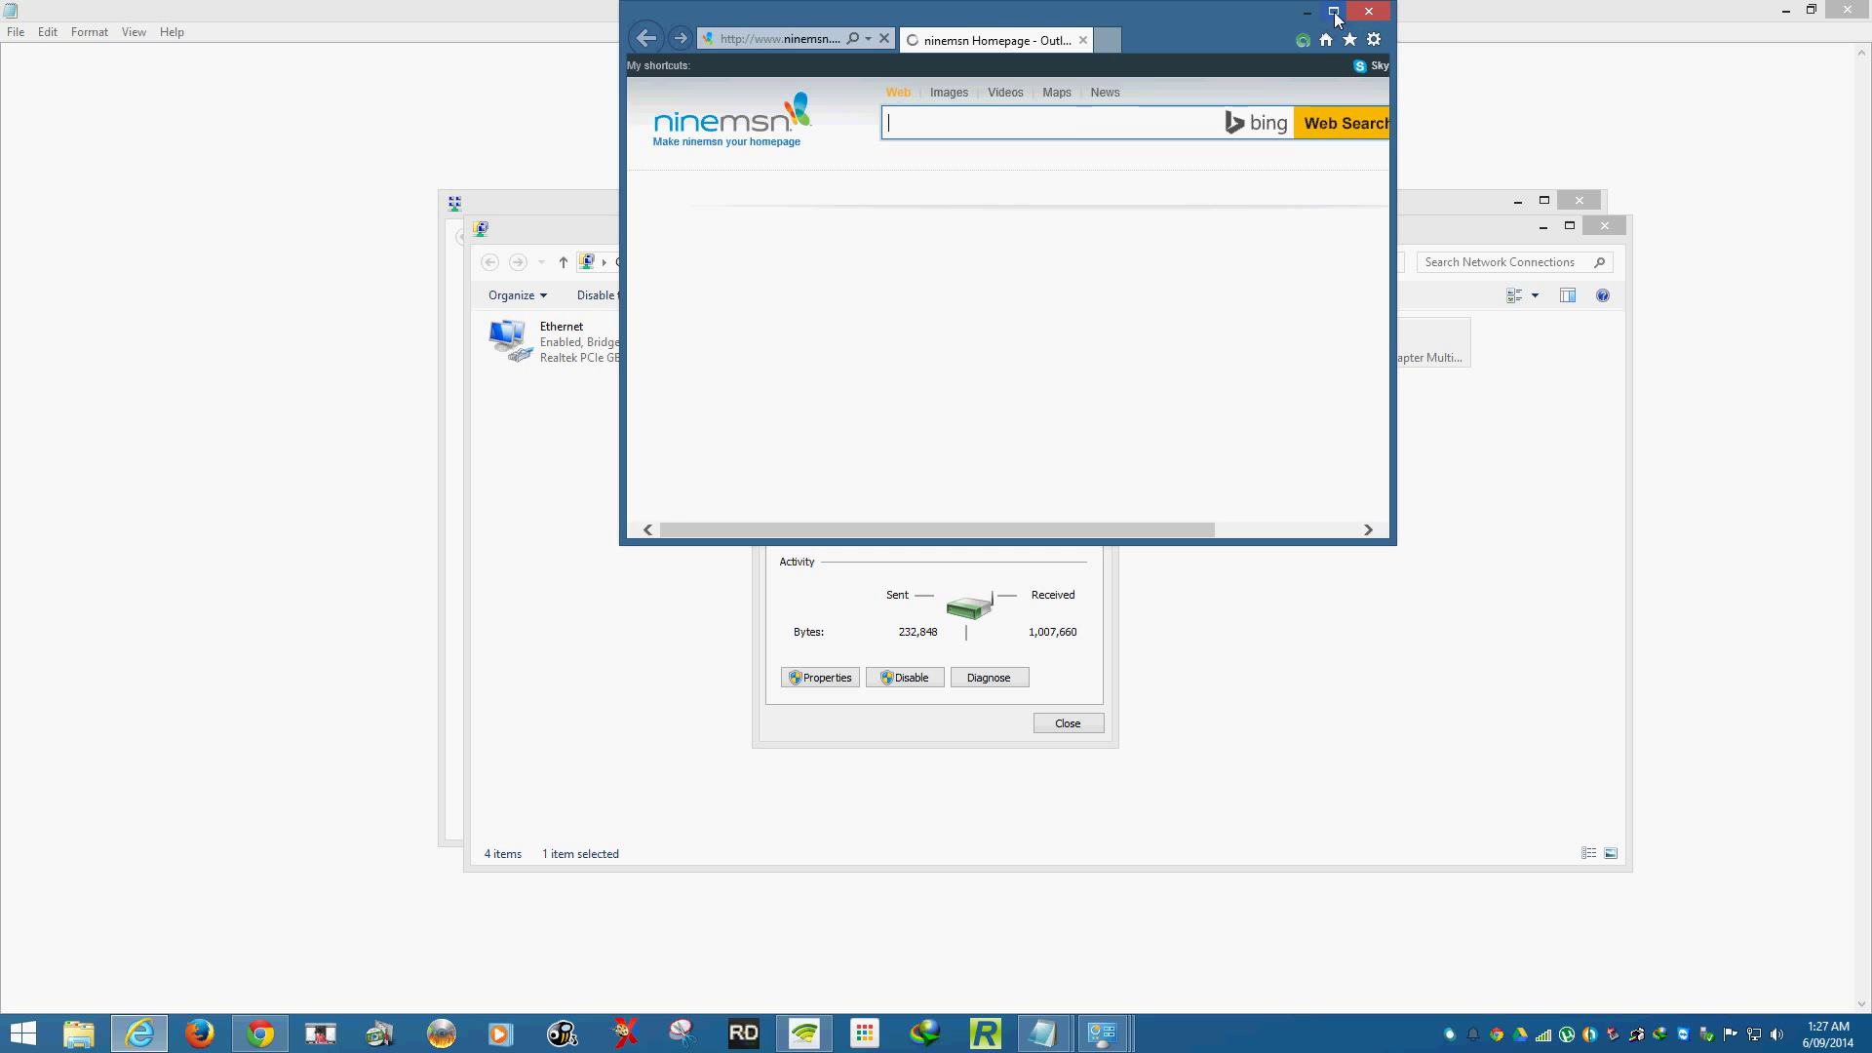
pyautogui.click(1334, 12)
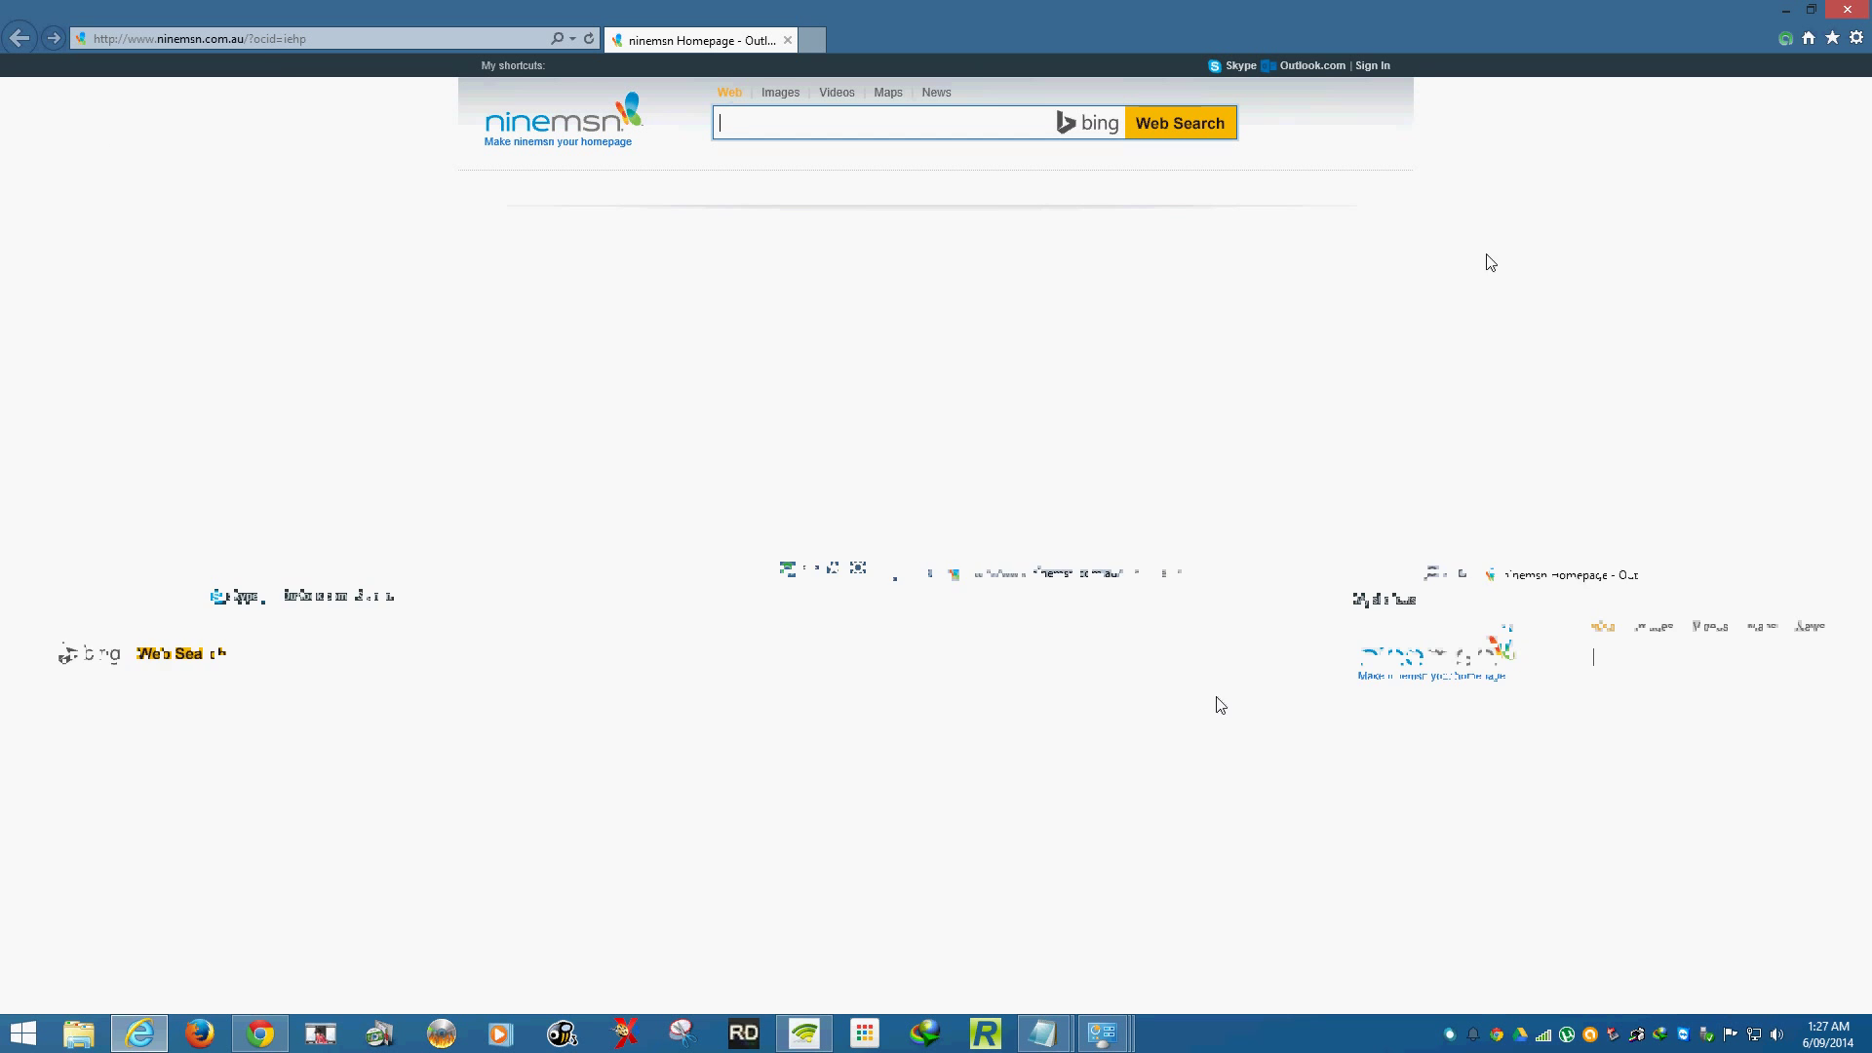
pyautogui.click(279, 41)
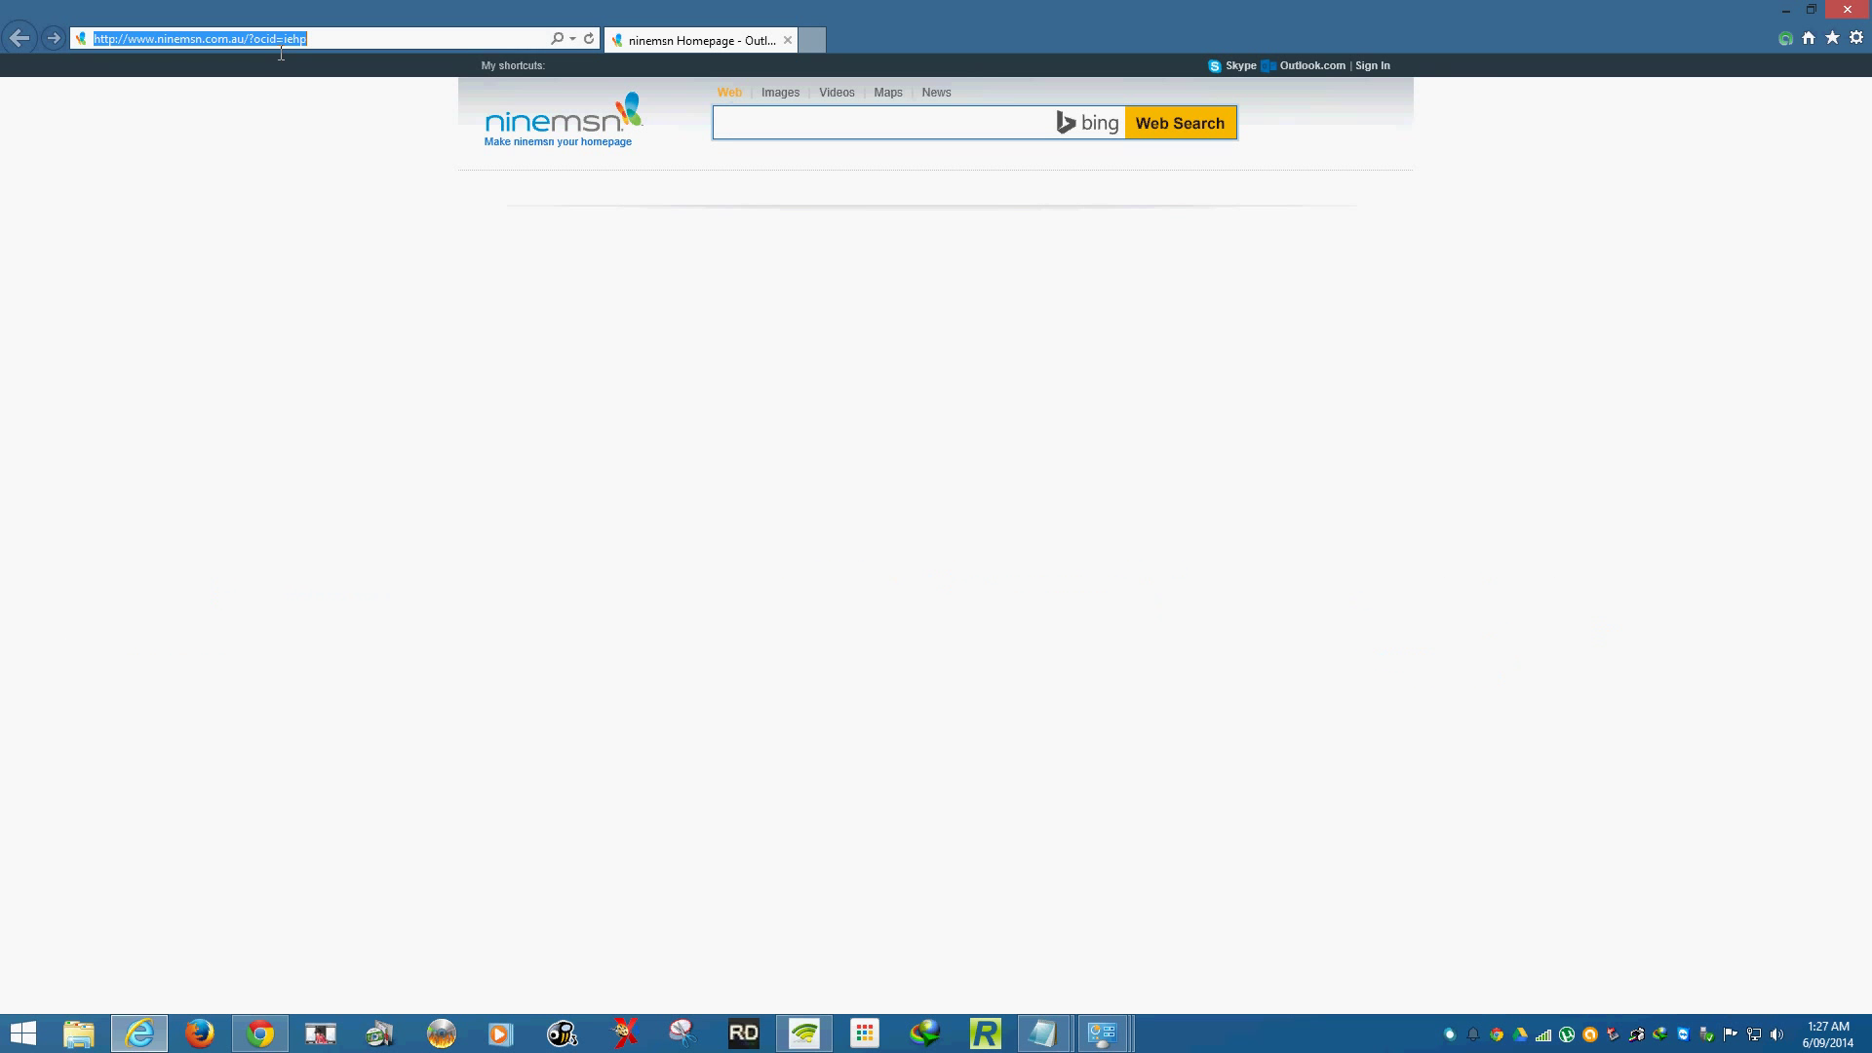
pyautogui.write('www.goog')
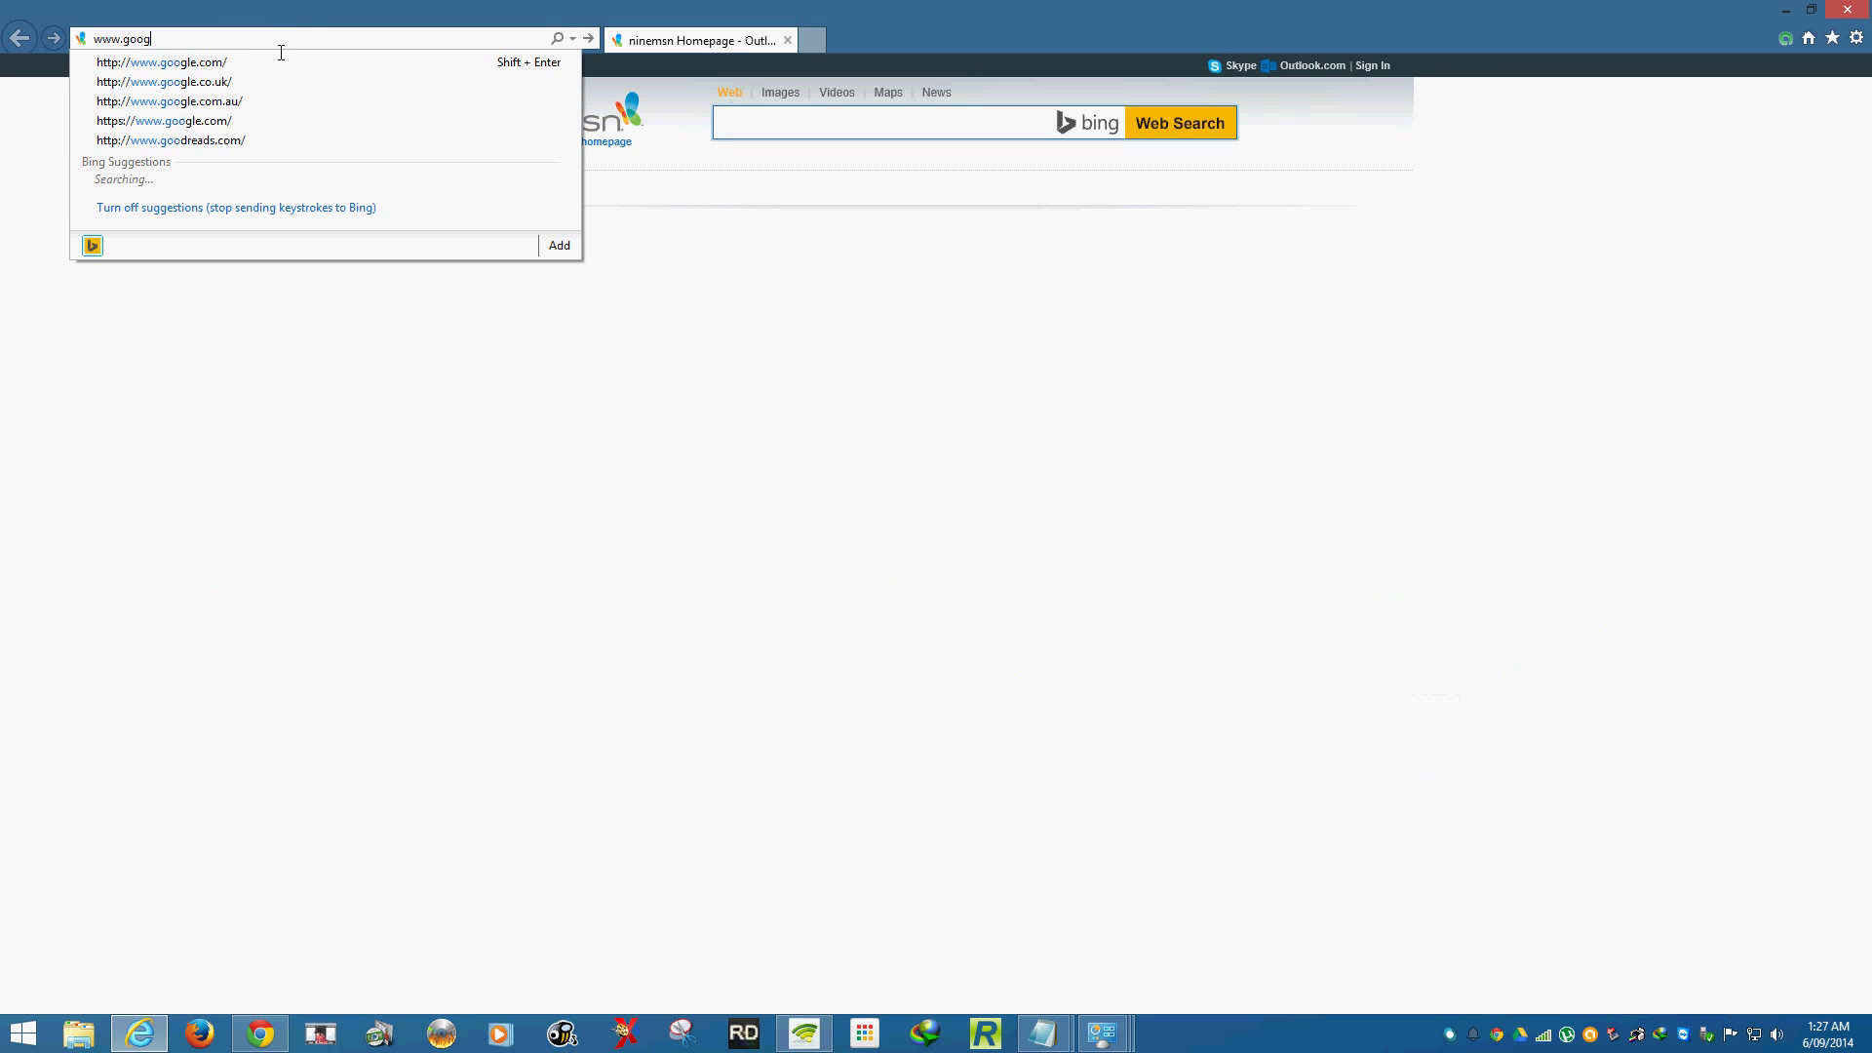
pyautogui.write('le.com.au/?gfe_rd=cr&ei=hNYJVJn8DaiN8QeyrYEg&gws_rd=ssl')
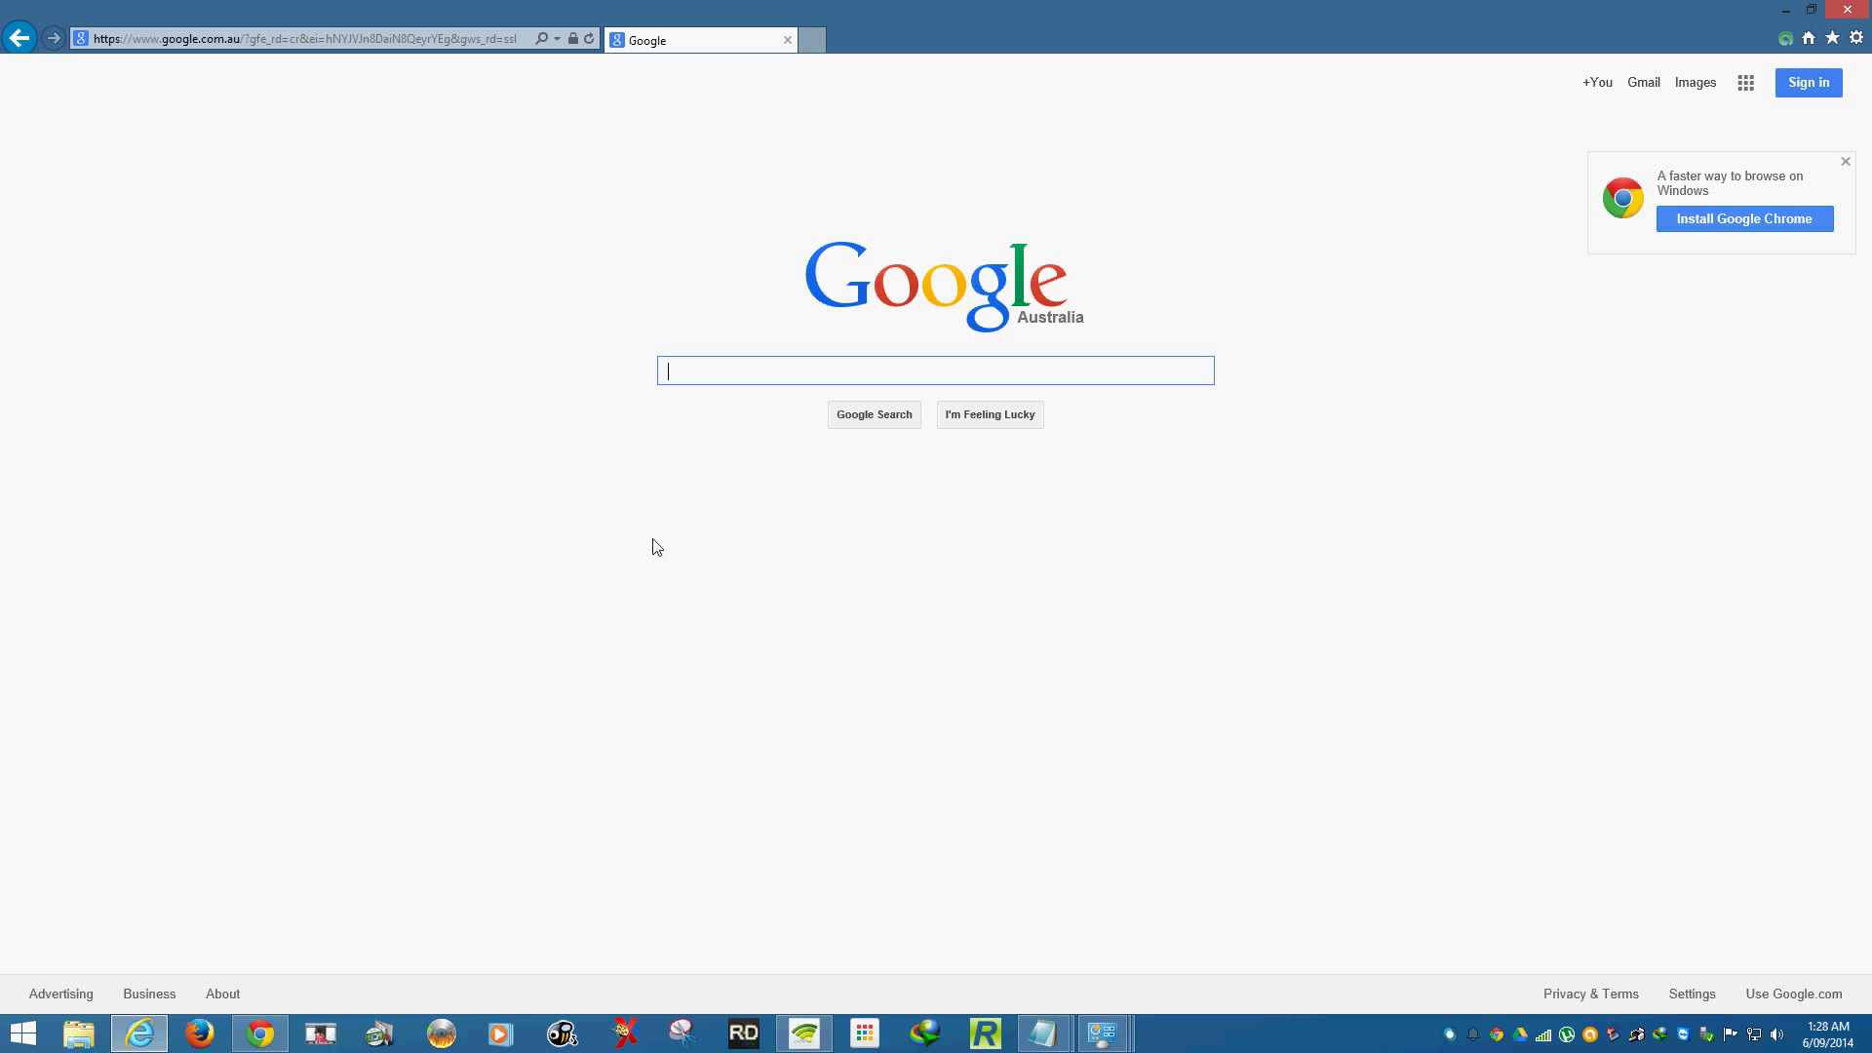
pyautogui.click(1866, 8)
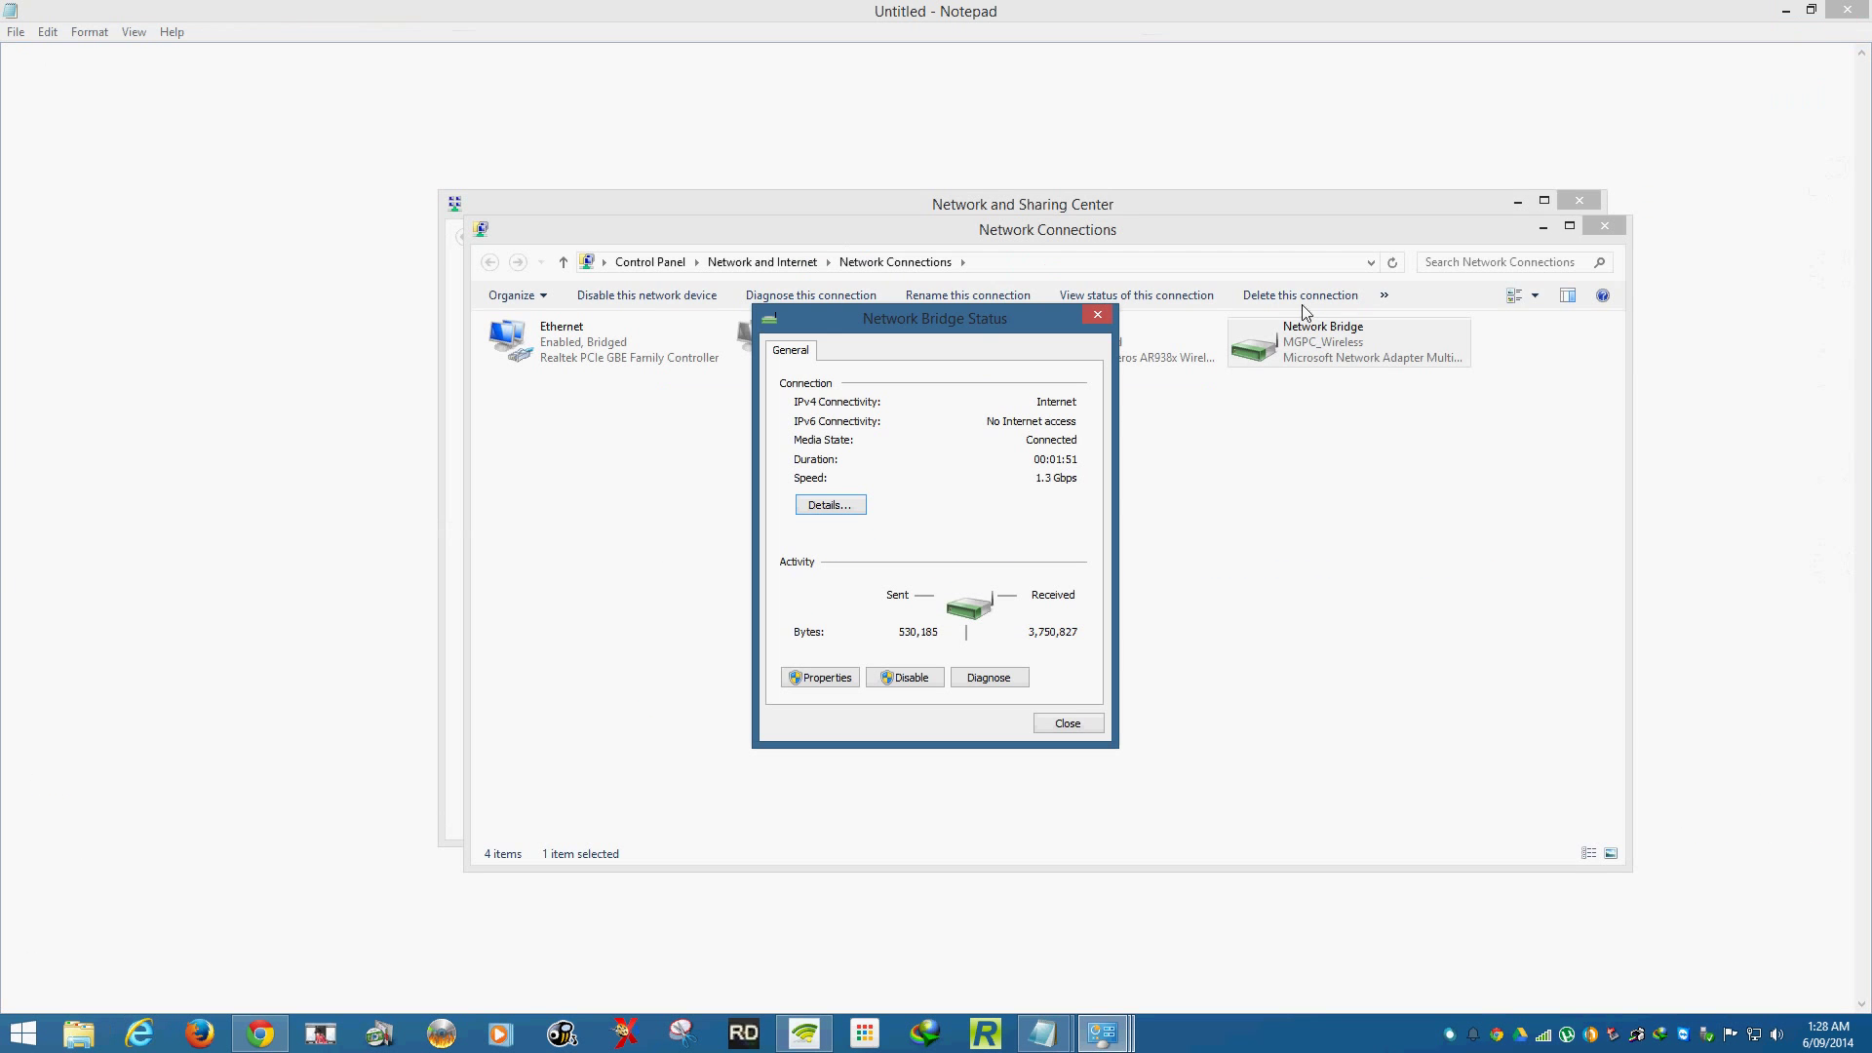
# Close the Network Bridge Status window and select the Ethernet connection in the list.
pyautogui.click(1068, 722)
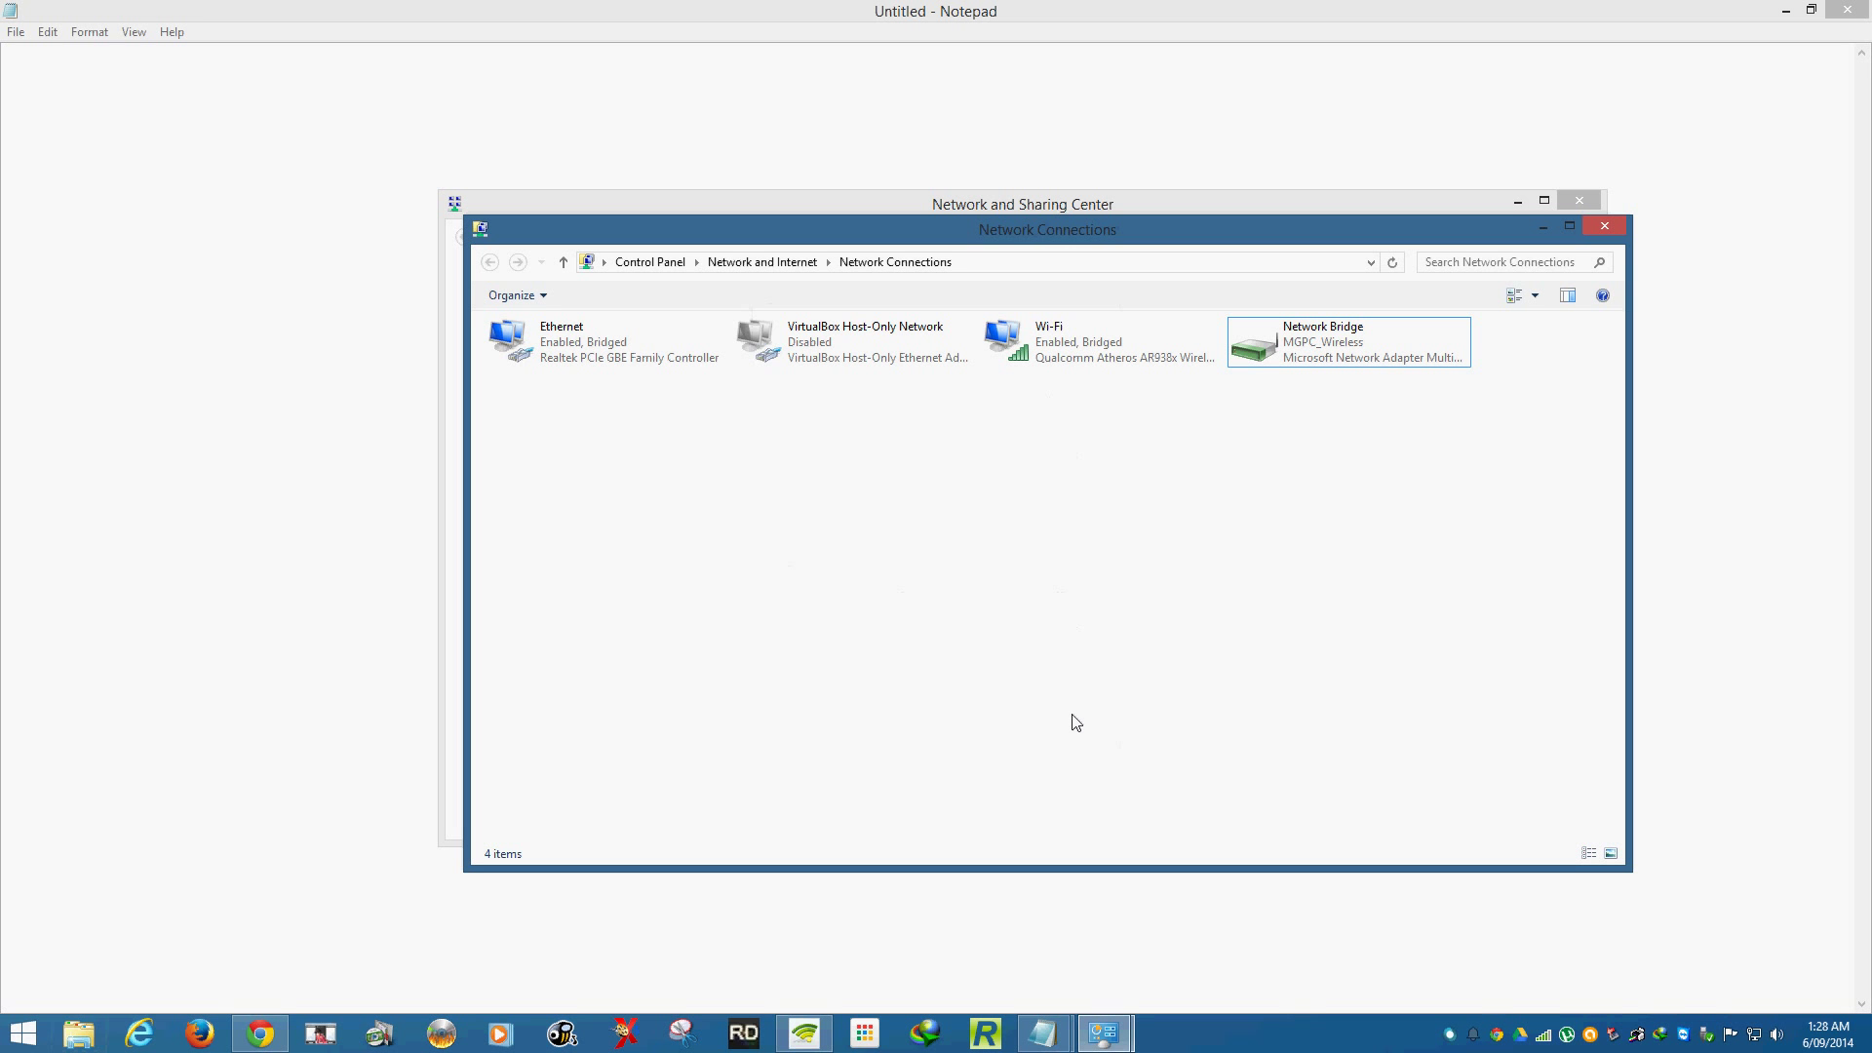
pyautogui.click(575, 363)
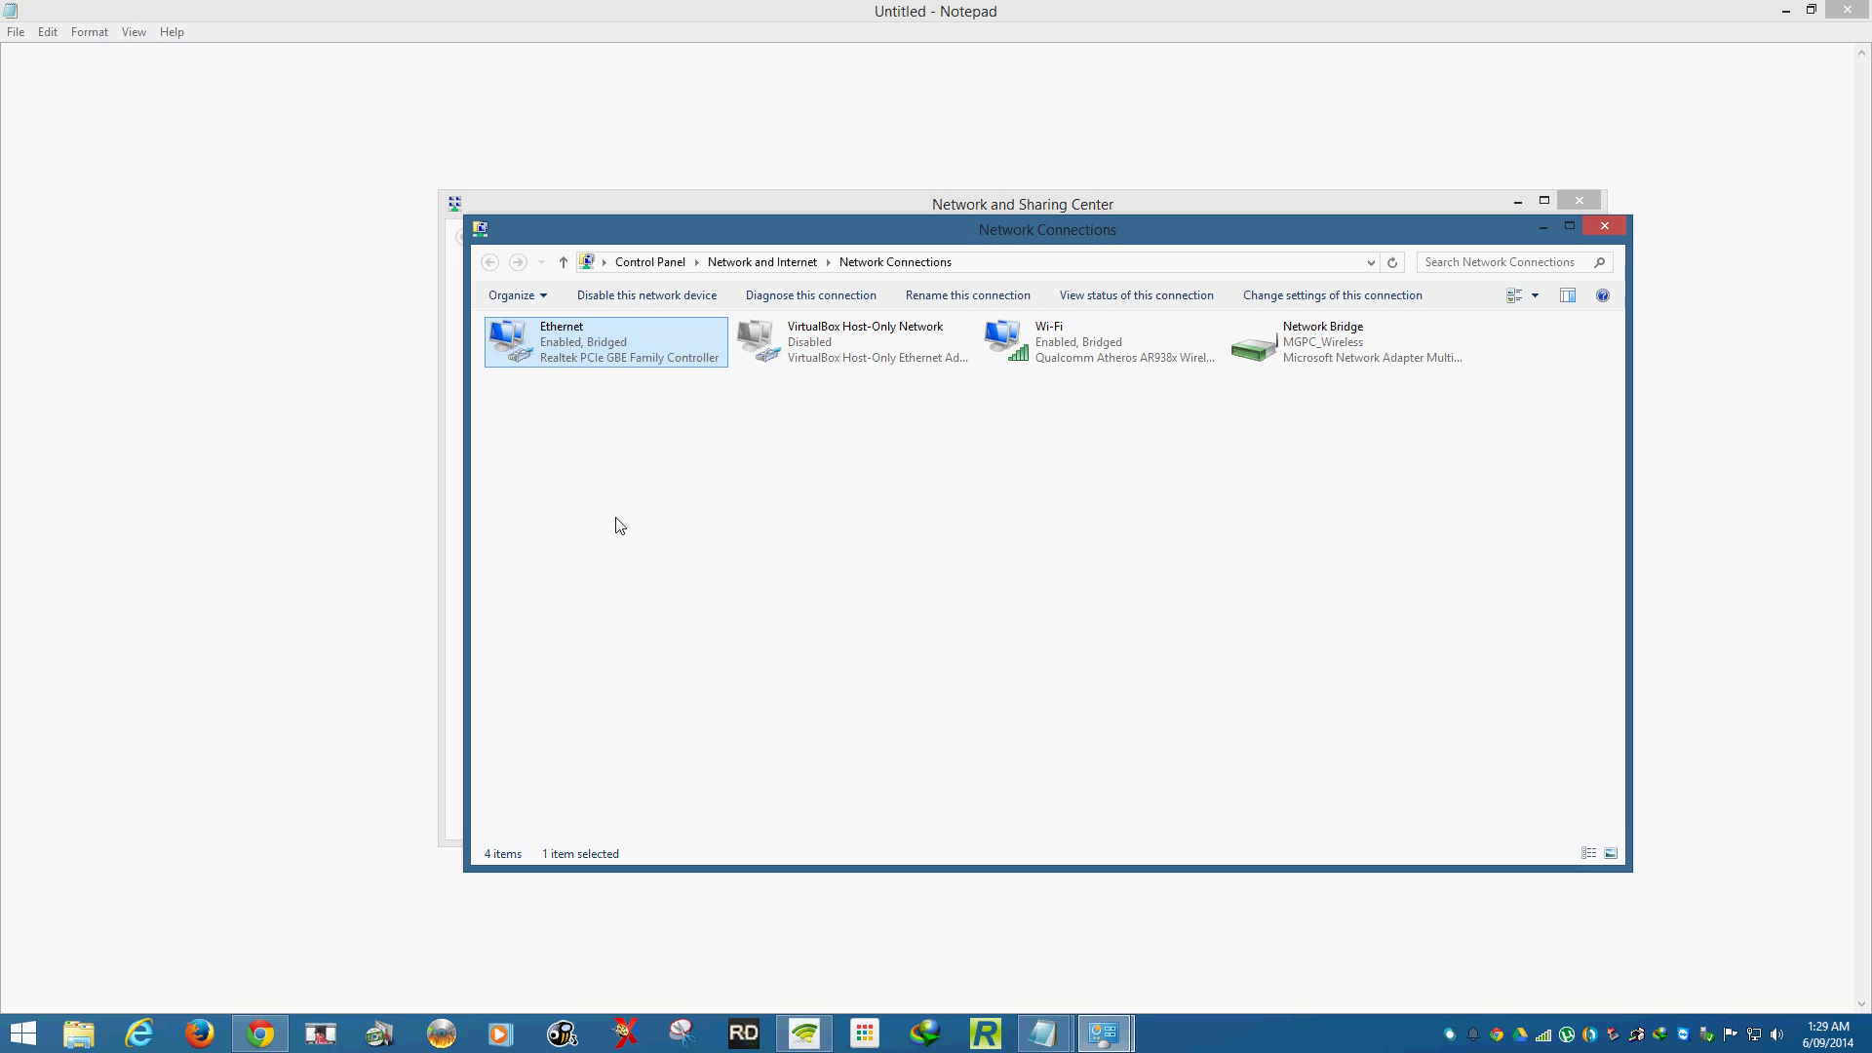
pyautogui.doubleClick(1377, 337)
pyautogui.click(809, 502)
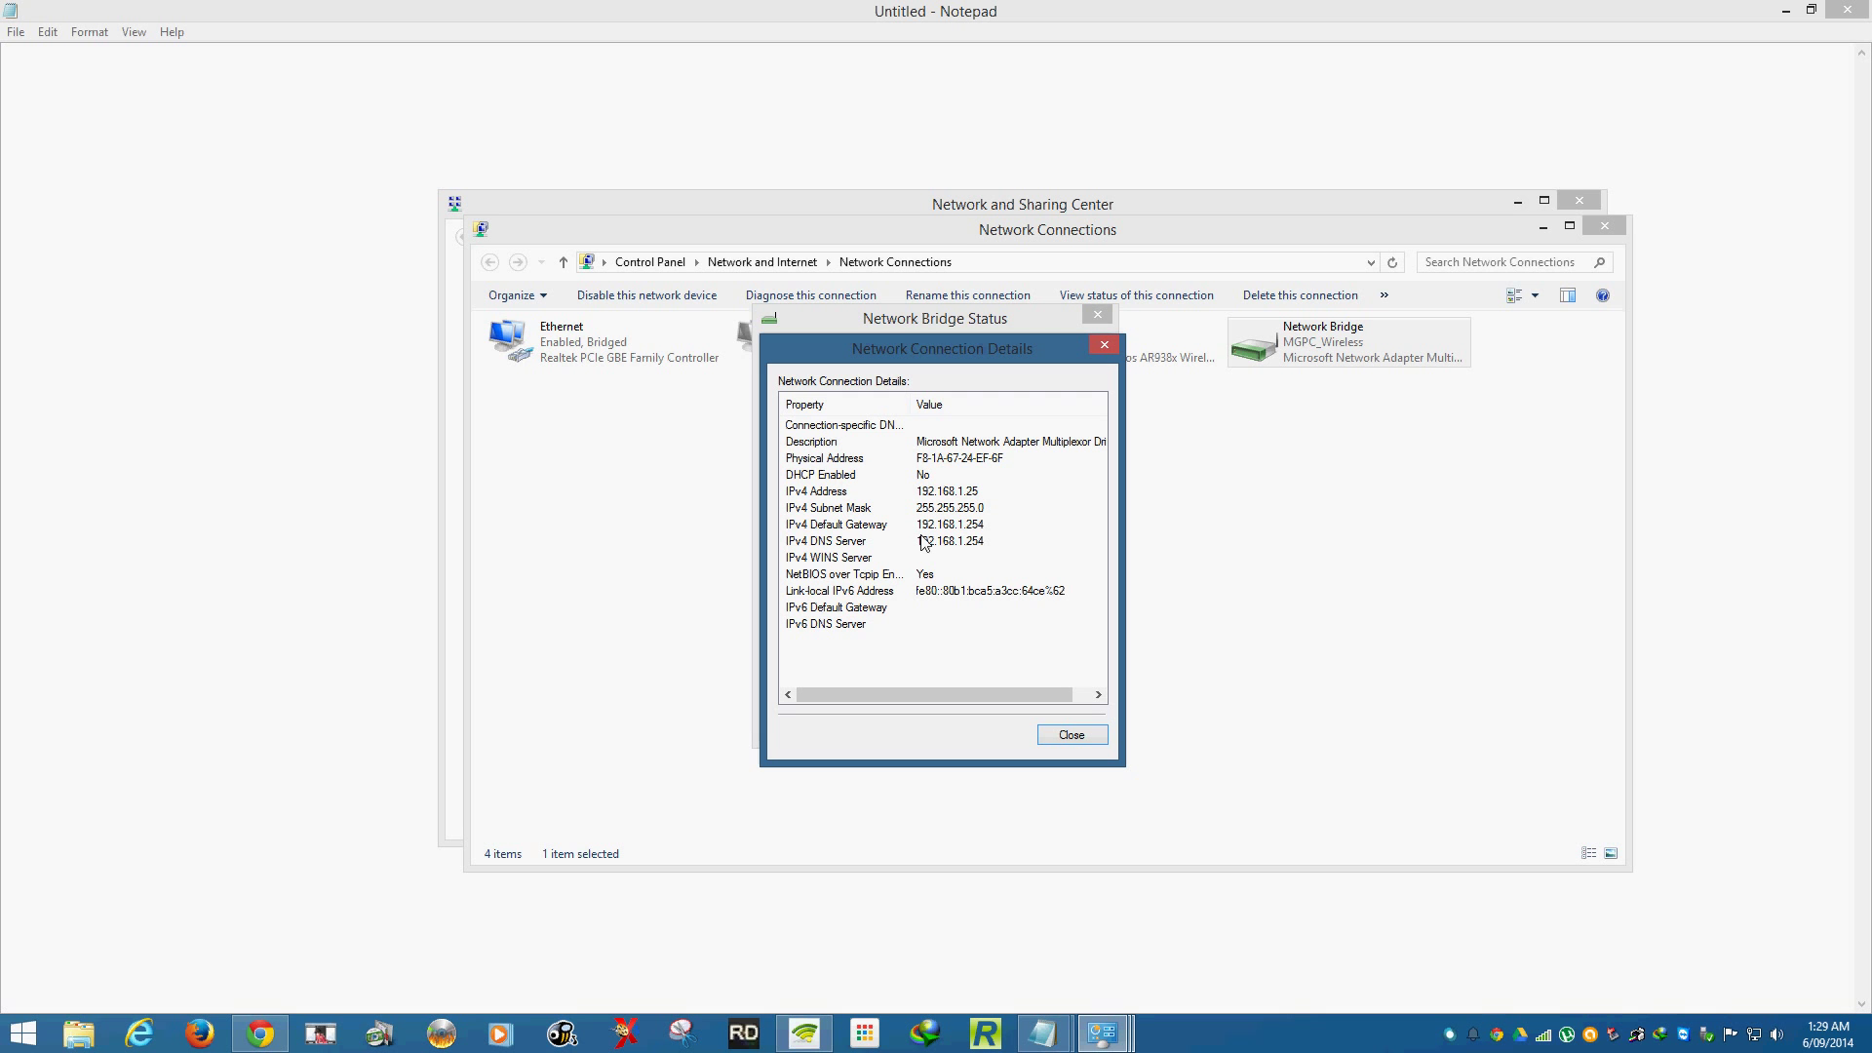
pyautogui.click(1052, 737)
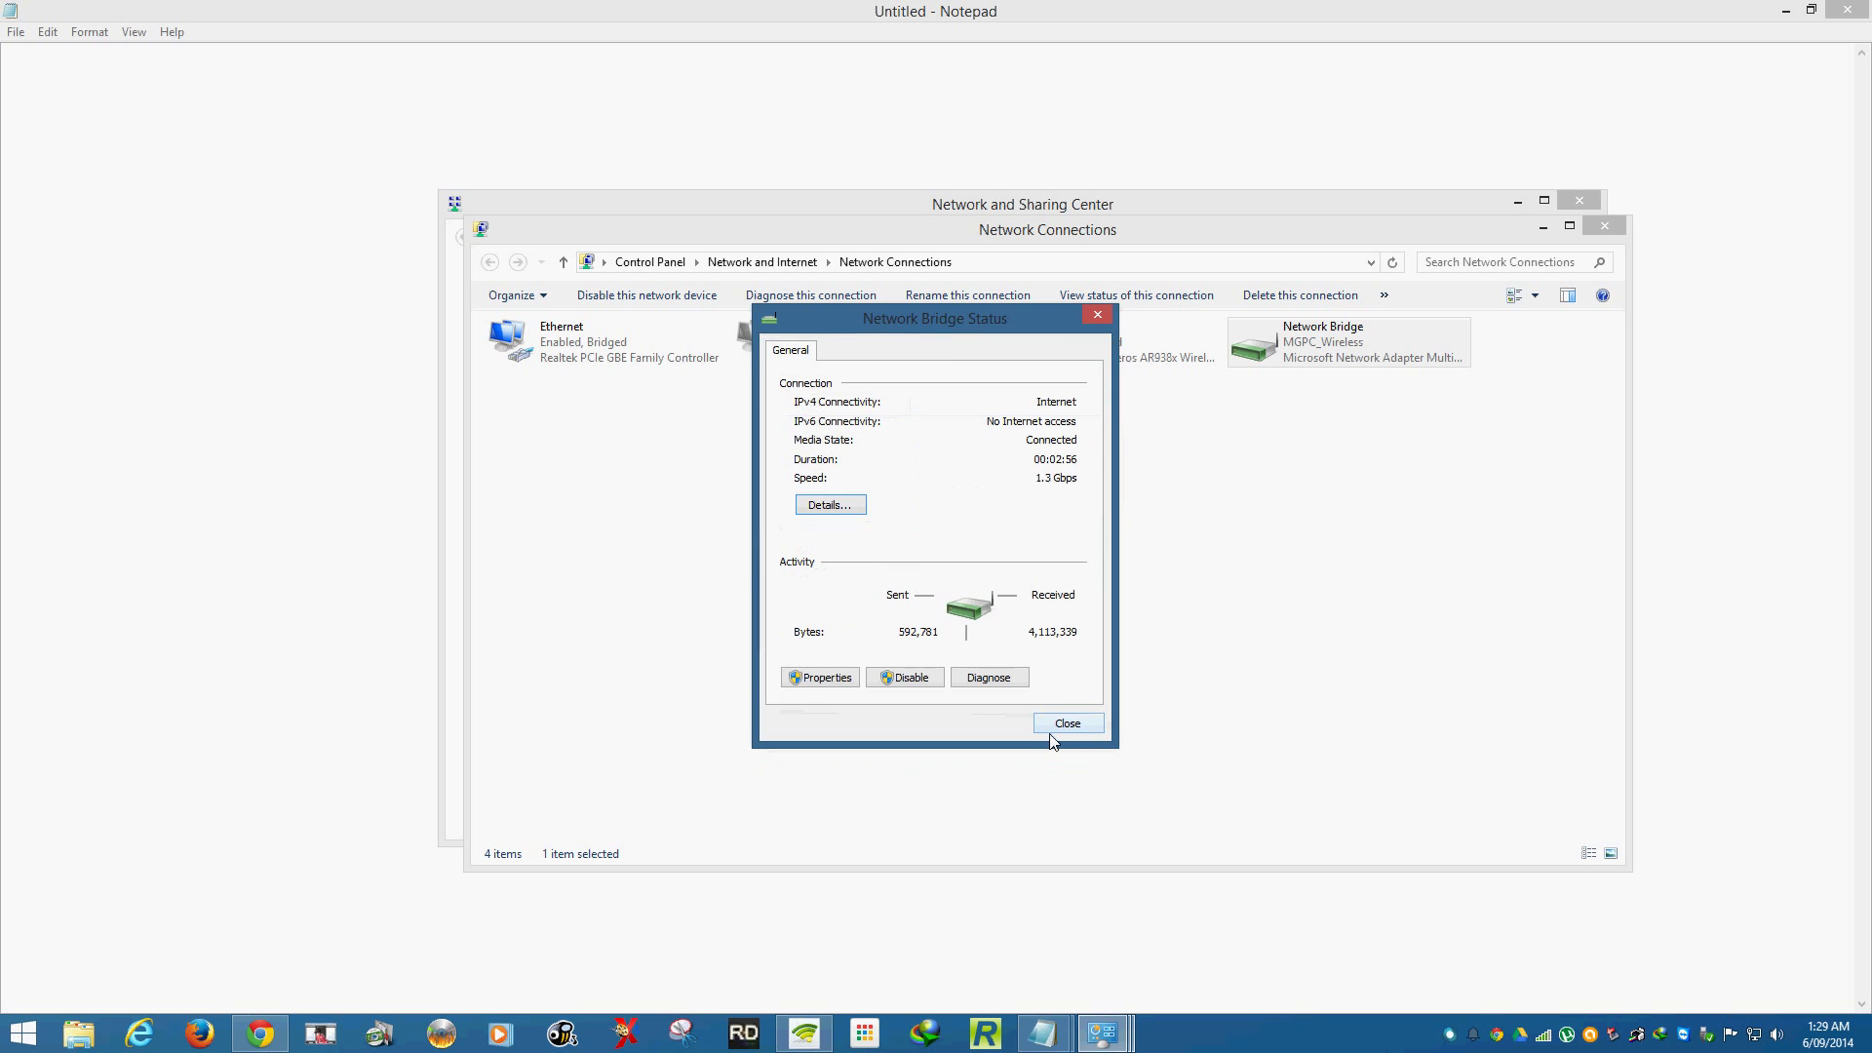
pyautogui.click(1053, 730)
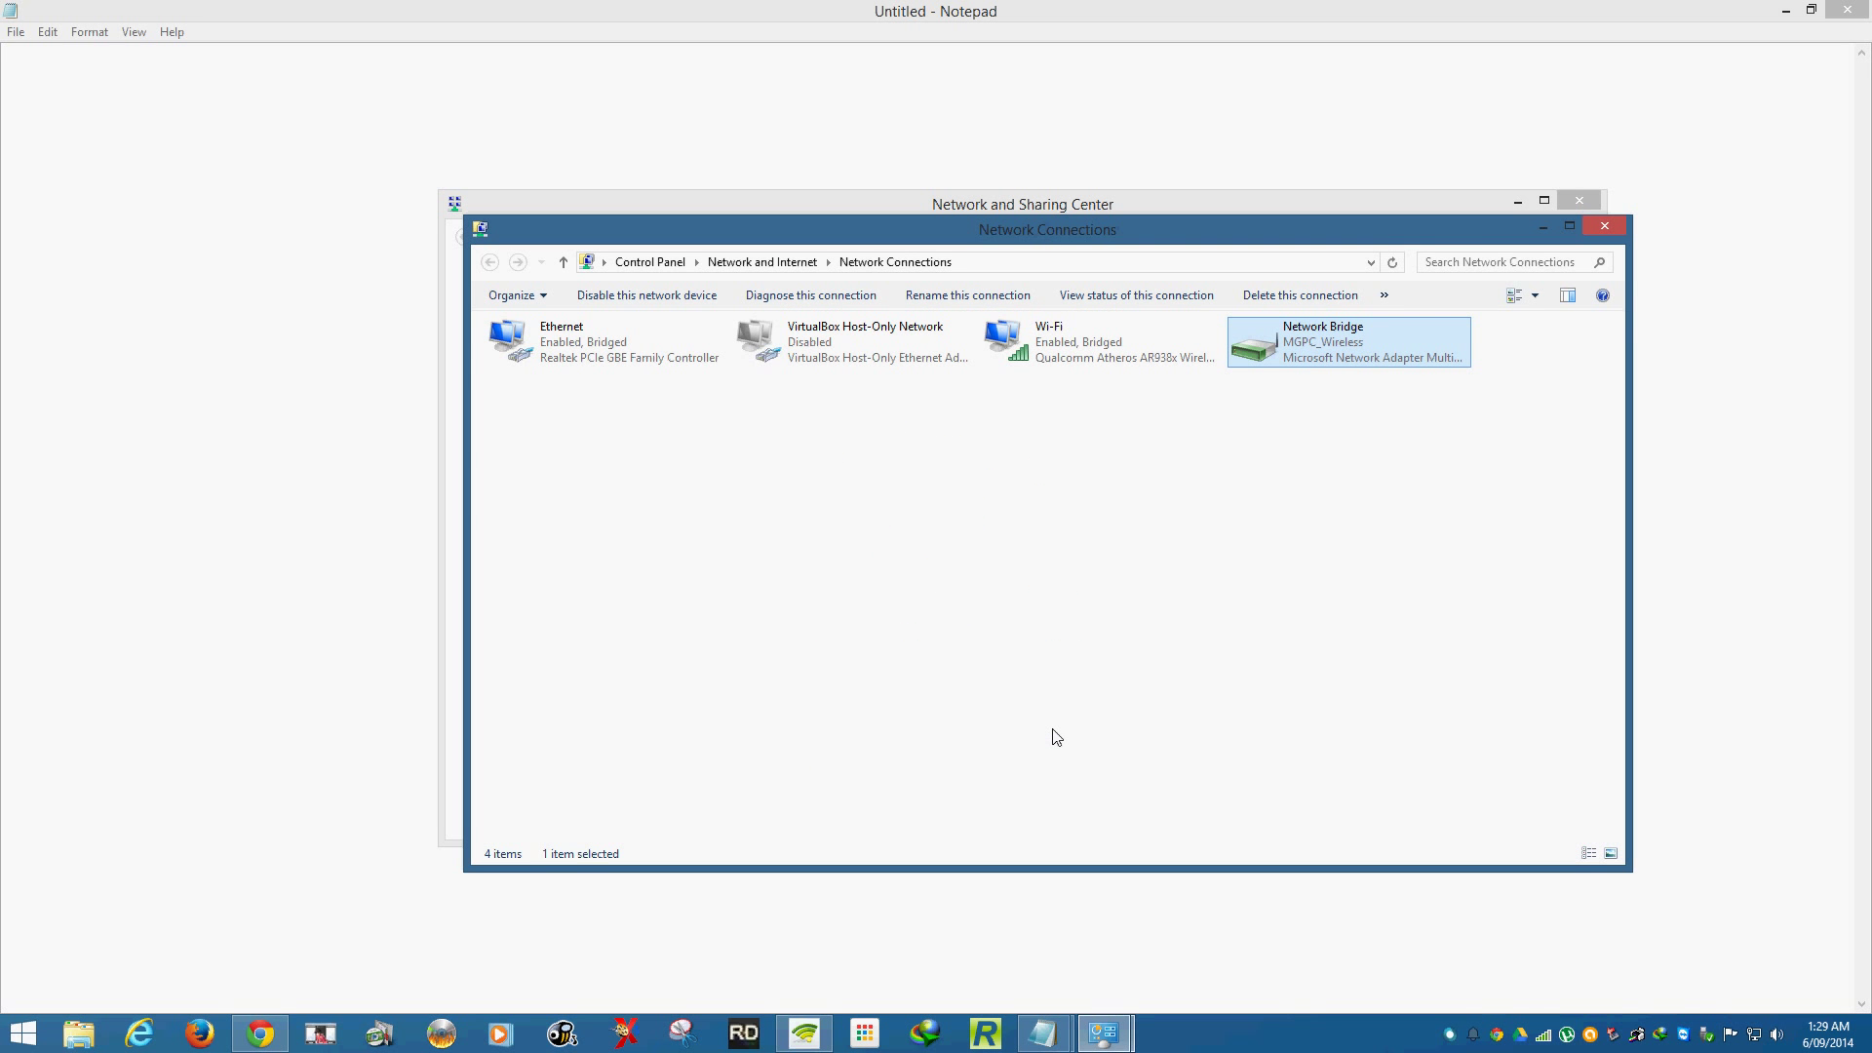